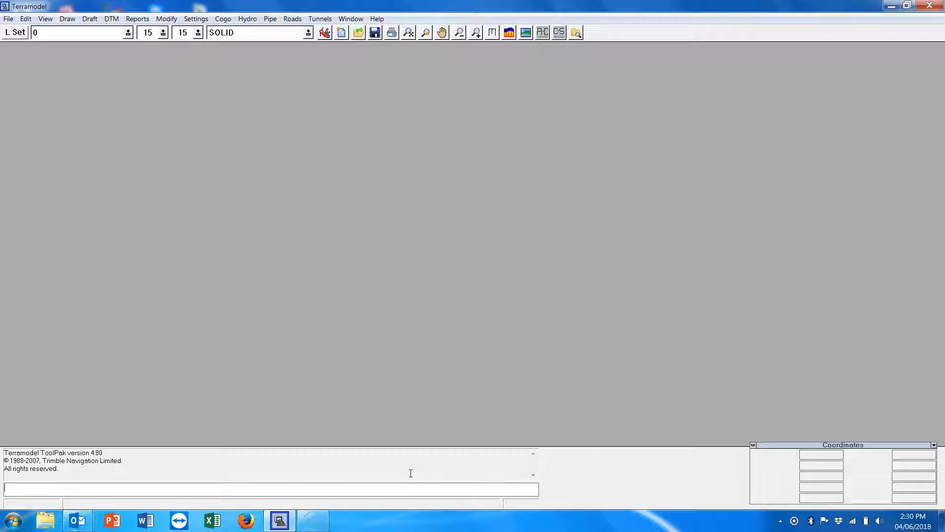
Open the recent project Howick Farm.pro.
{"action": "left_click", "coordinate": [404, 474]}
{"action": "left_click", "coordinate": [398, 473]}
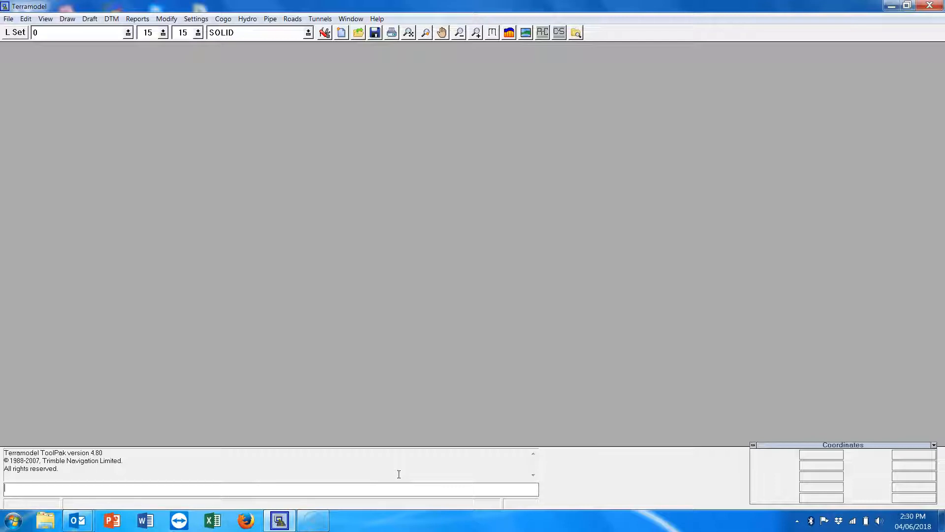
{"action": "left_click", "coordinate": [8, 18]}
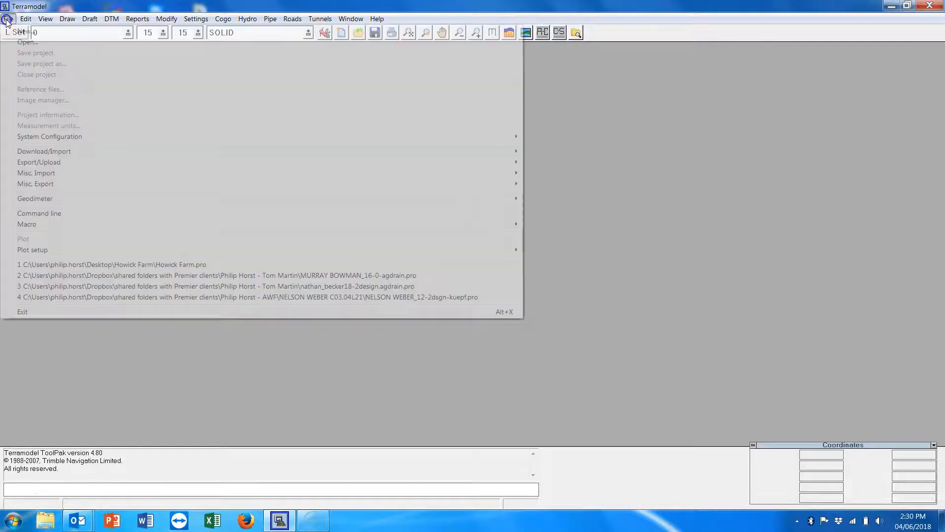
{"action": "left_click", "coordinate": [206, 265]}
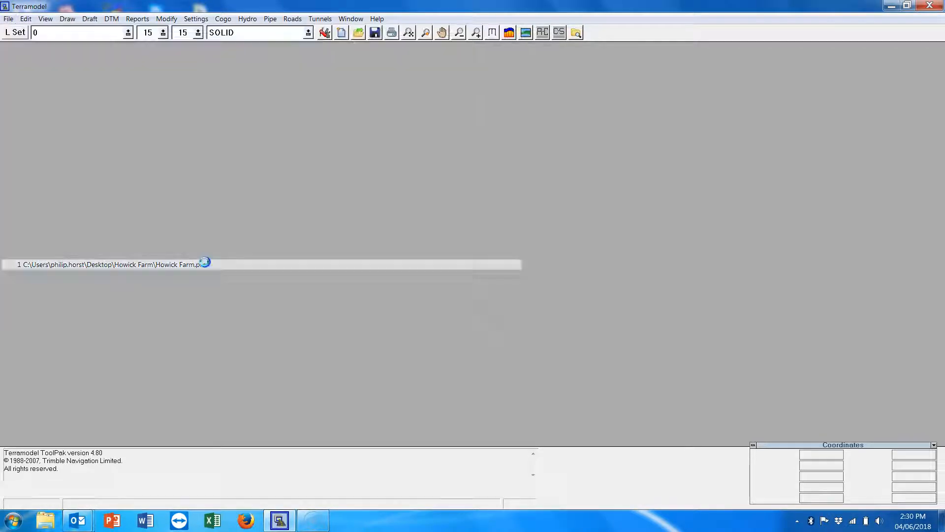
{"action": "scroll", "coordinate": [468, 223], "scroll_direction": "down", "scroll_amount": 2}
{"action": "scroll", "coordinate": [365, 238], "scroll_direction": "up", "scroll_amount": 1}
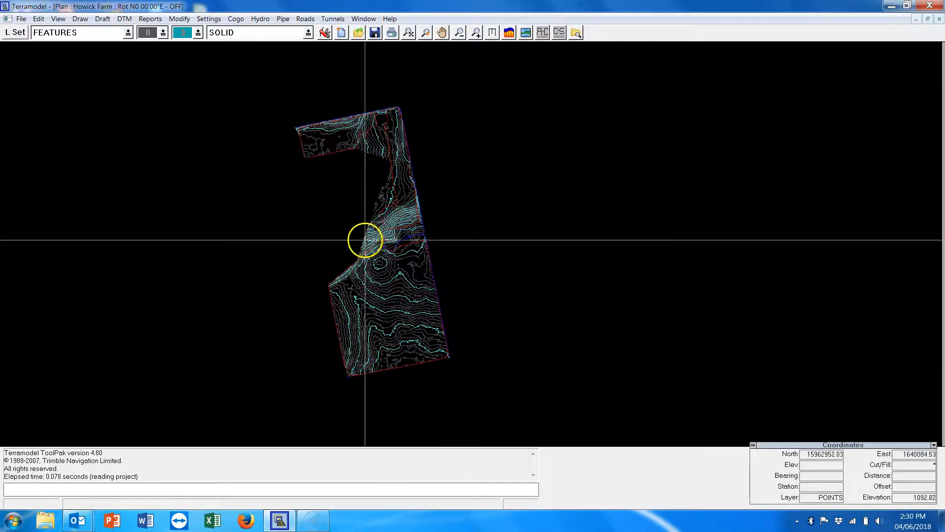
{"action": "scroll", "coordinate": [365, 238], "scroll_direction": "up", "scroll_amount": 1}
{"action": "left_click_drag", "start_coordinate": [321, 186], "coordinate": [363, 194]}
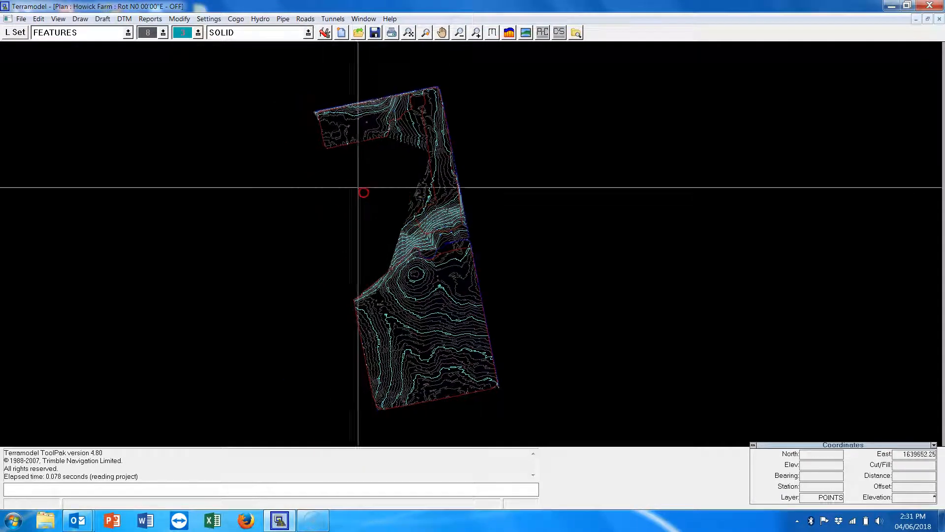
Hide the POINTS_CON and POINTS_ICON contour layers in the layer settings.
{"action": "left_click", "coordinate": [17, 32]}
{"action": "scroll", "coordinate": [90, 148], "scroll_direction": "down", "scroll_amount": 3}
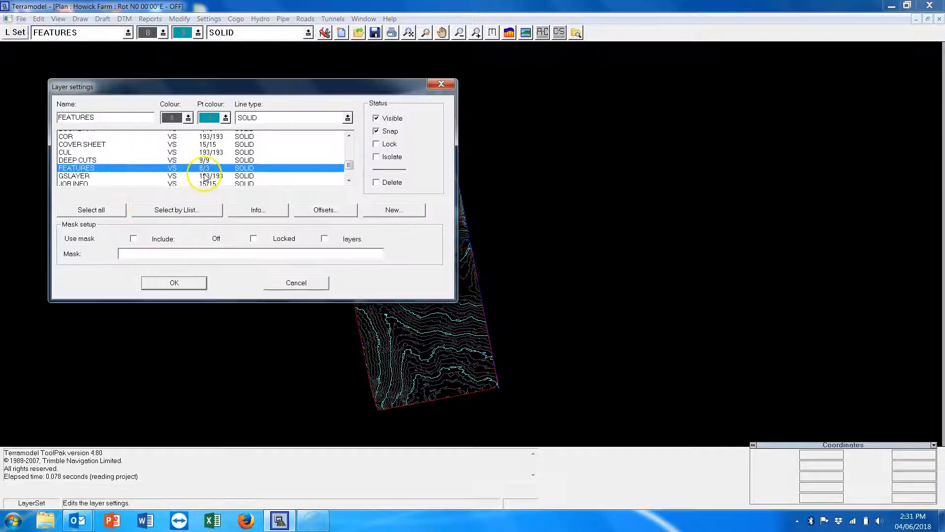
{"action": "left_click", "coordinate": [99, 145]}
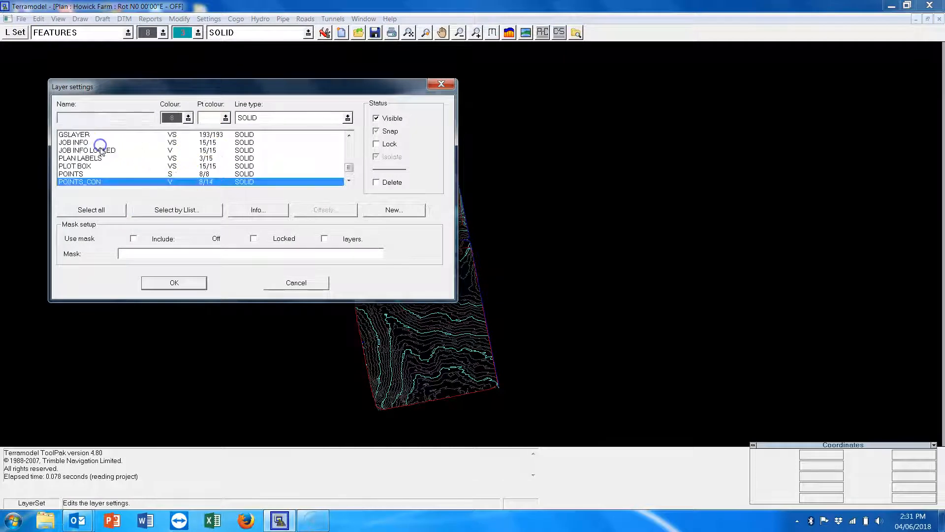
{"action": "scroll", "coordinate": [100, 182], "scroll_direction": "down", "scroll_amount": 2}
{"action": "left_click", "coordinate": [98, 145]}
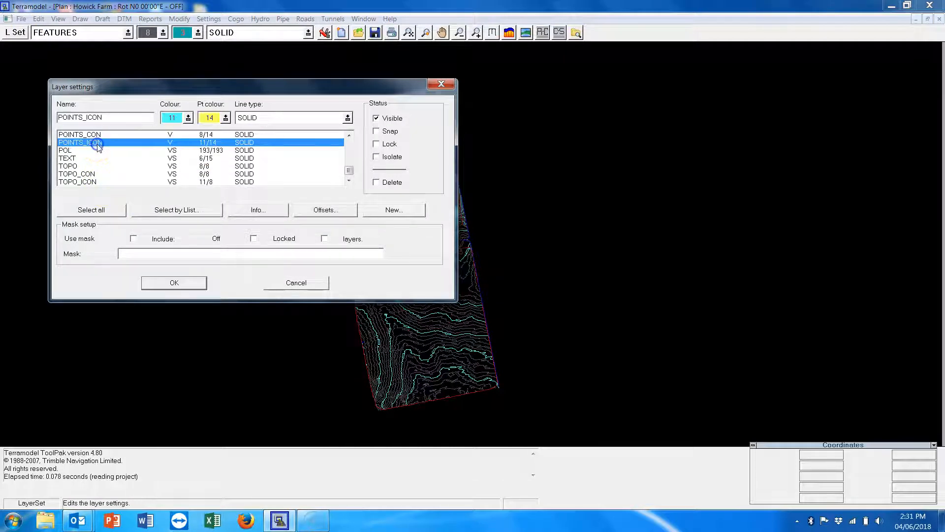
{"action": "left_click", "coordinate": [97, 134], "text": "ctrl"}
{"action": "left_click", "coordinate": [377, 118]}
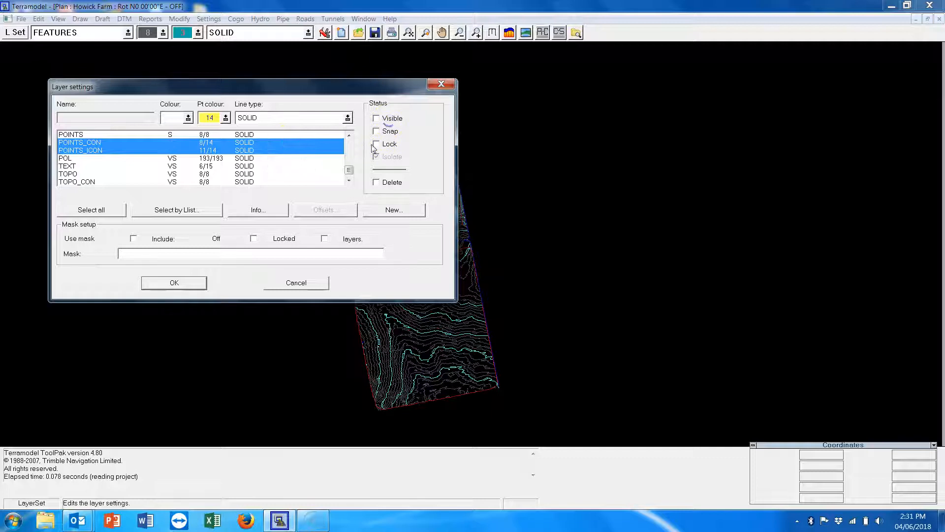
{"action": "left_click", "coordinate": [172, 283]}
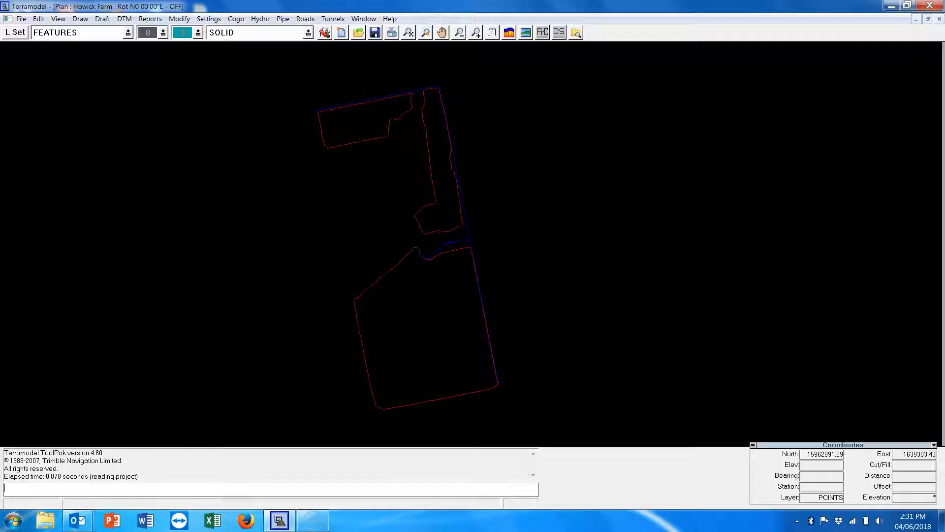
Set the line colour to 14 and draw a box polyline around all the field boundaries.
{"action": "scroll", "coordinate": [401, 250], "scroll_direction": "down", "scroll_amount": 1}
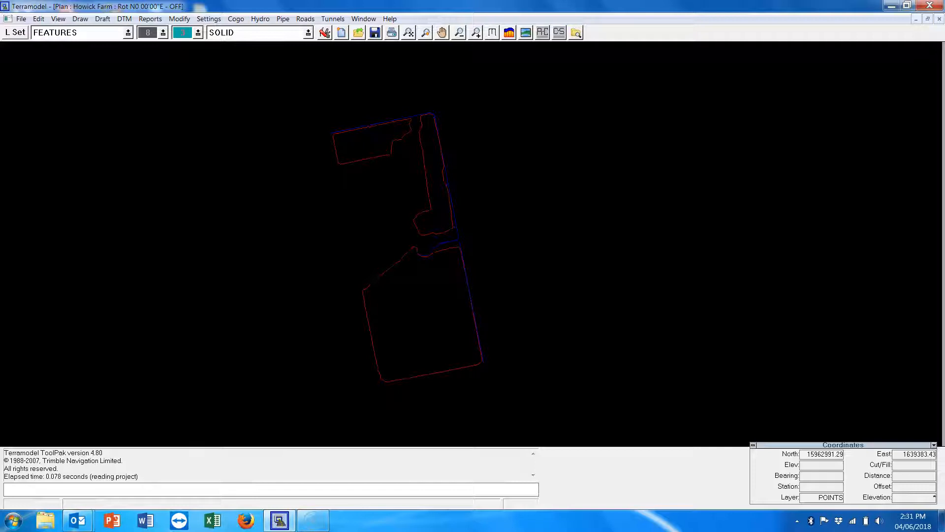
{"action": "scroll", "coordinate": [328, 200], "scroll_direction": "down", "scroll_amount": 1}
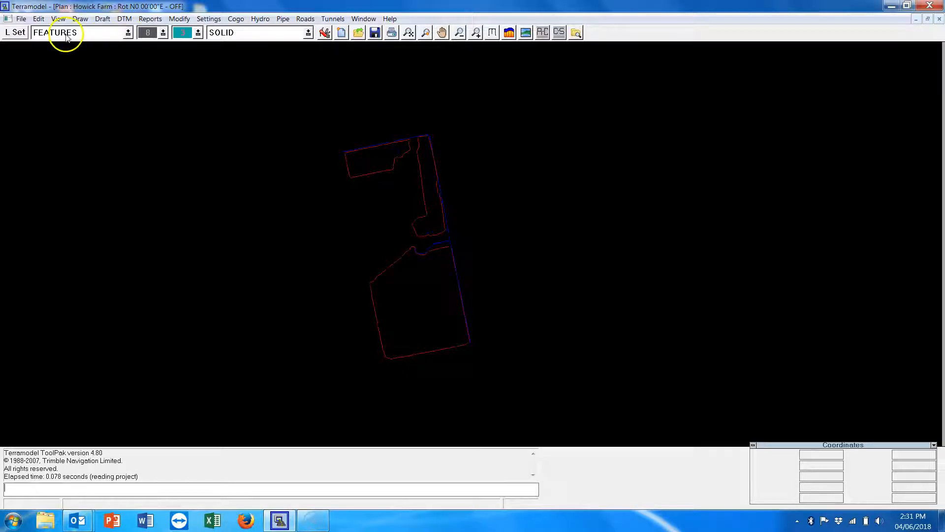
{"action": "left_click", "coordinate": [157, 35]}
{"action": "left_click", "coordinate": [222, 113]}
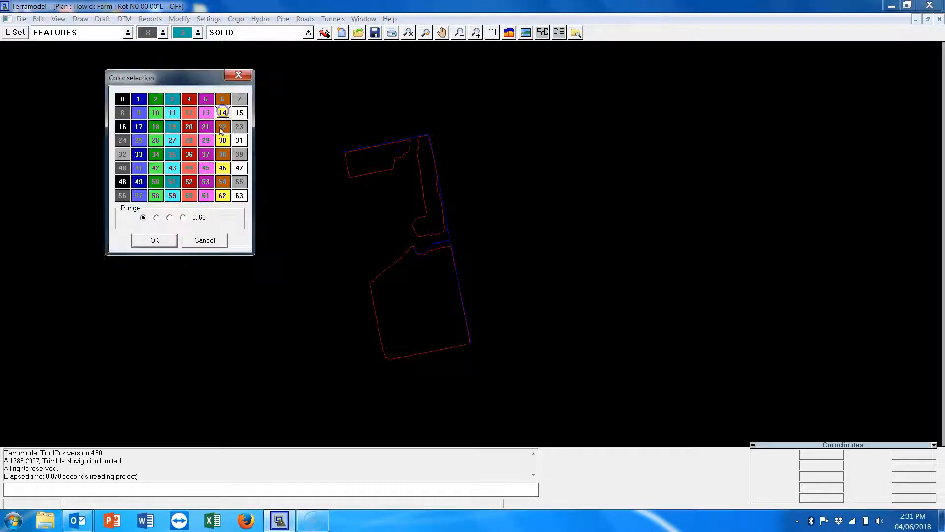
{"action": "left_click", "coordinate": [162, 240]}
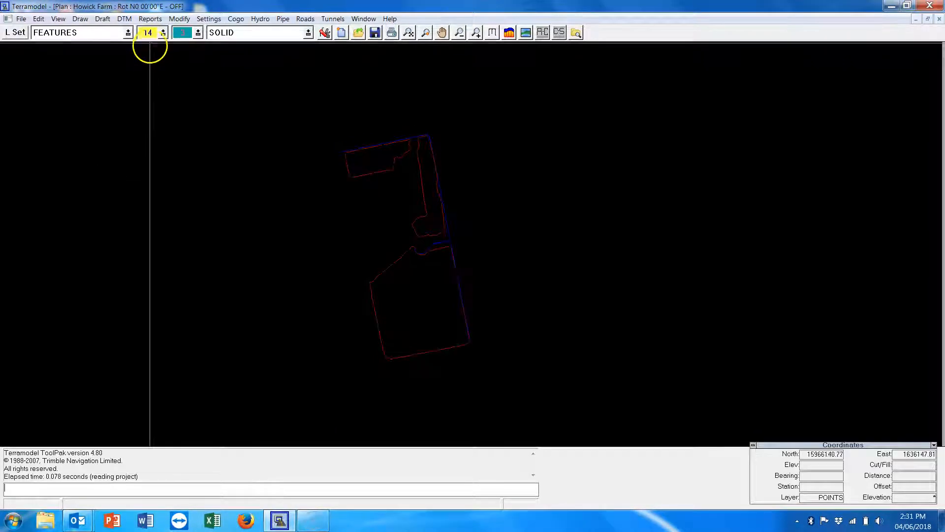
{"action": "left_click", "coordinate": [81, 18]}
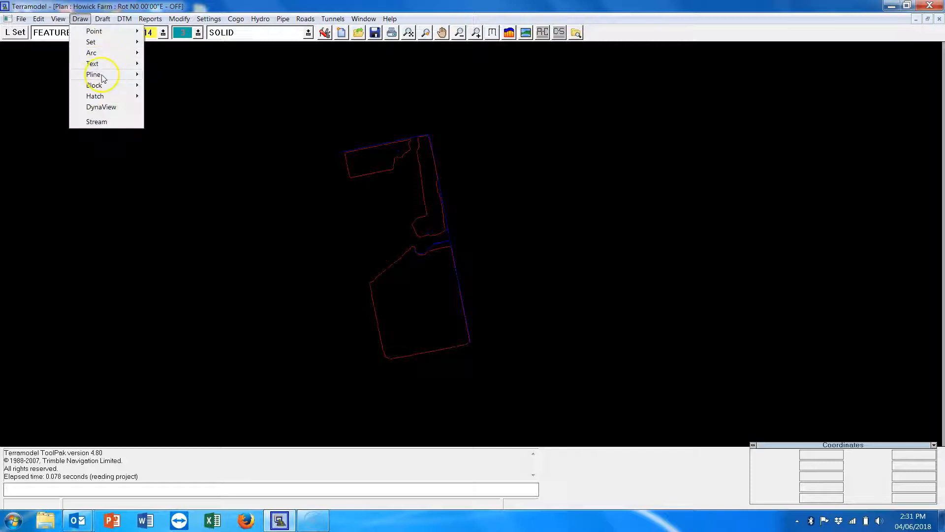
{"action": "mouse_move", "coordinate": [98, 75]}
{"action": "left_click", "coordinate": [183, 85]}
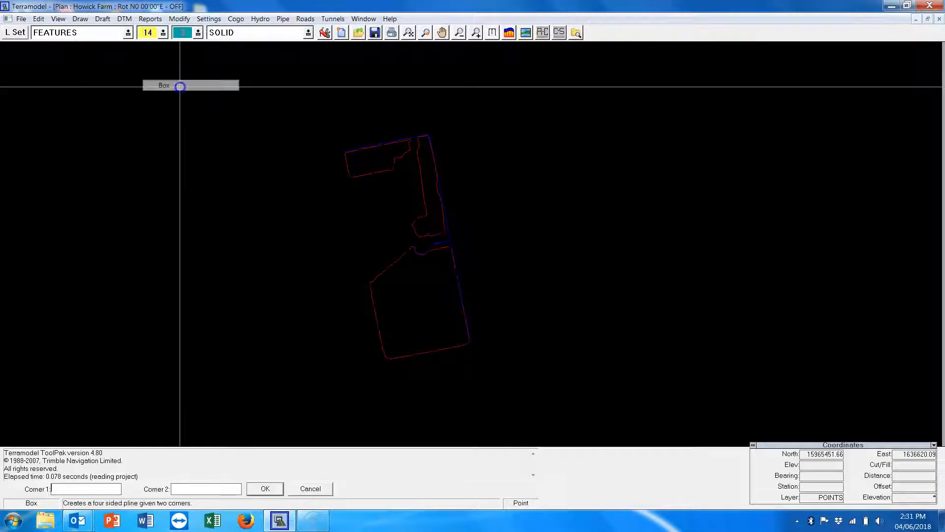
{"action": "left_click", "coordinate": [219, 111]}
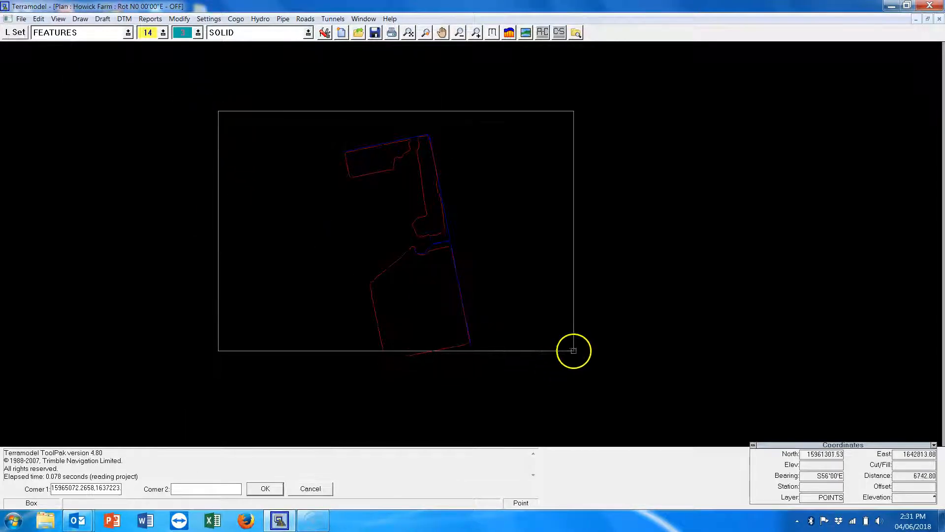
{"action": "left_click", "coordinate": [676, 404]}
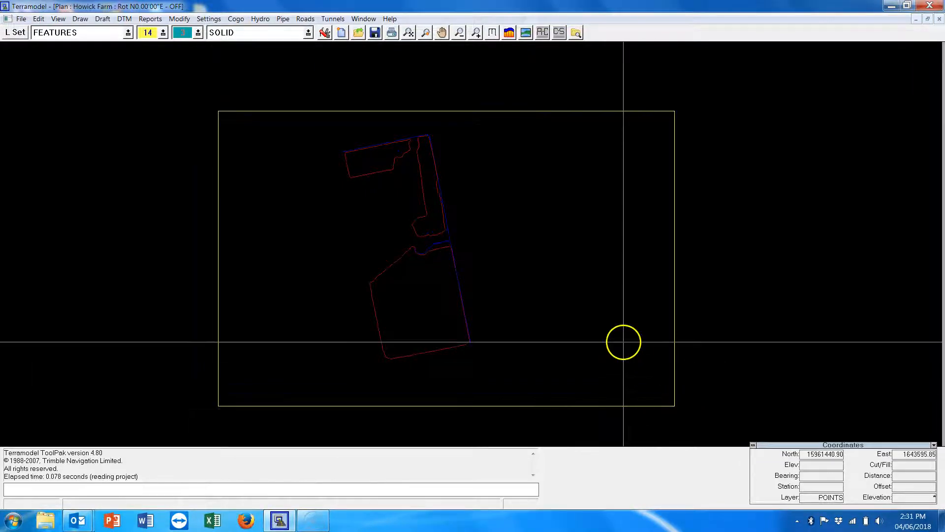
{"action": "type", "text": "m"}
{"action": "key", "text": "Return"}
{"action": "left_click", "coordinate": [673, 373]}
{"action": "left_click", "coordinate": [779, 351]}
{"action": "key", "text": "Escape"}
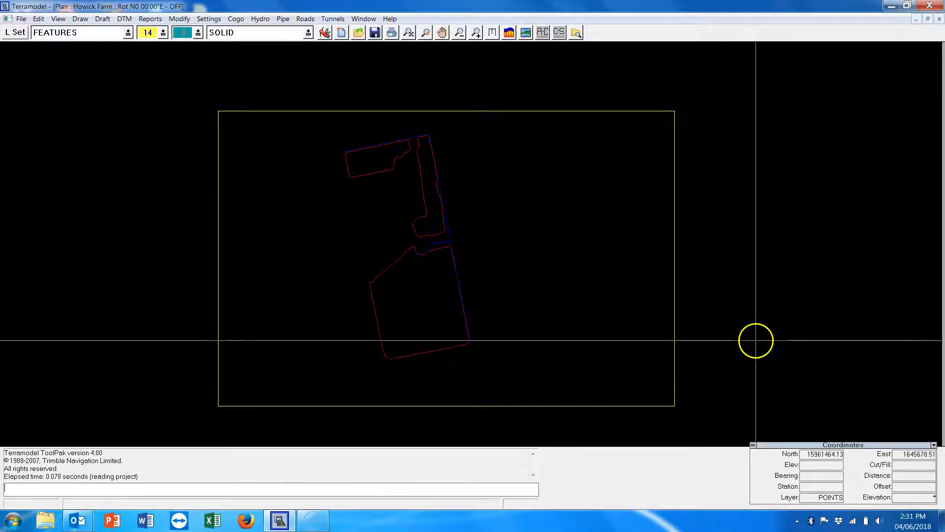
Move the yellow box slightly west and north so it surrounds the field boundaries more evenly.
{"action": "key", "text": "Return"}
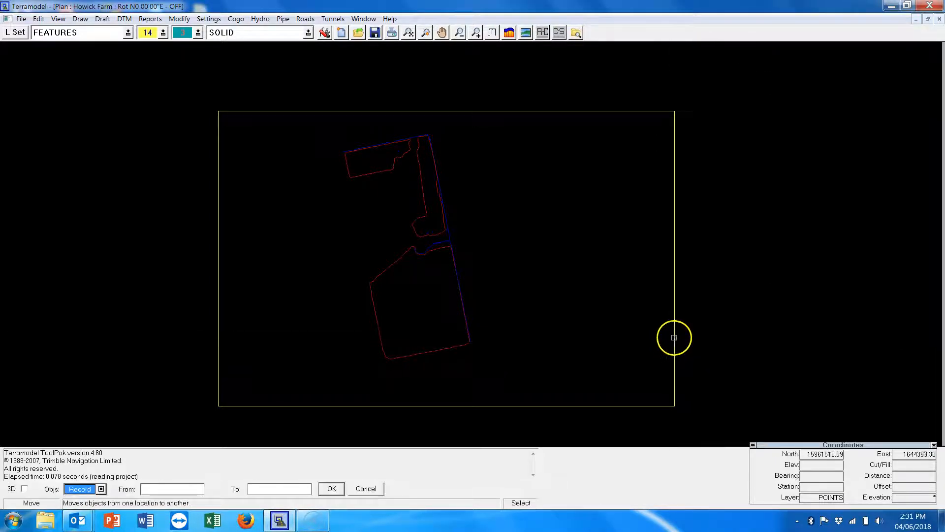
{"action": "left_click", "coordinate": [673, 339]}
{"action": "left_click", "coordinate": [745, 343]}
{"action": "left_click", "coordinate": [736, 335]}
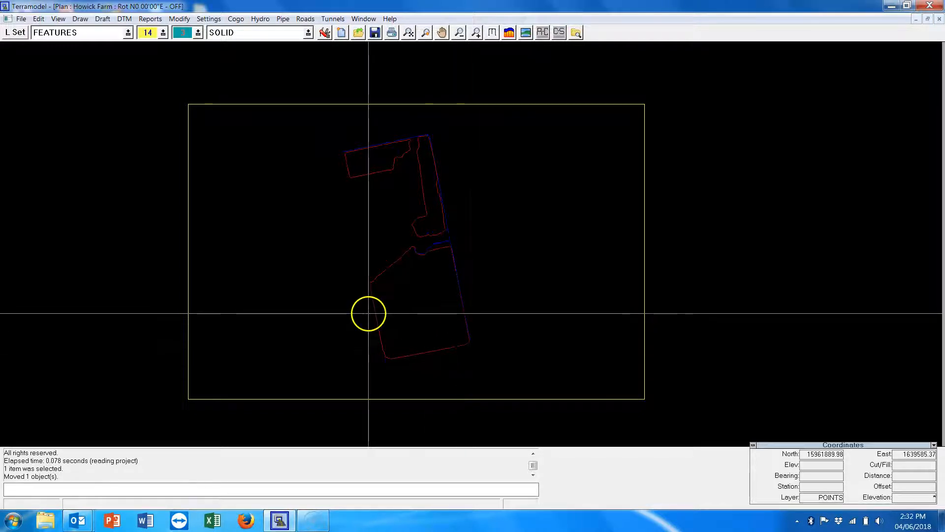
Run the gckmlout command and select the yellow box as the object to export.
{"action": "left_click", "coordinate": [197, 486]}
{"action": "type", "text": "gckmlout"}
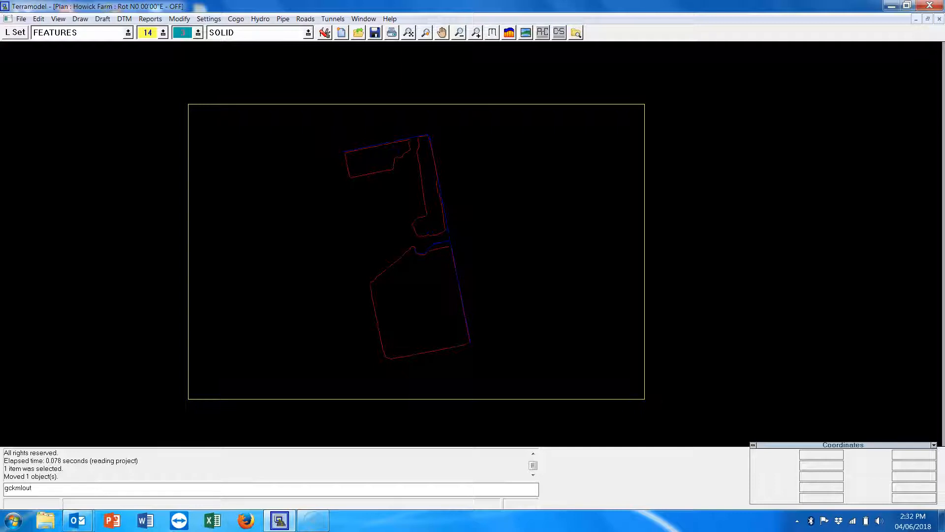
{"action": "key", "text": "Return"}
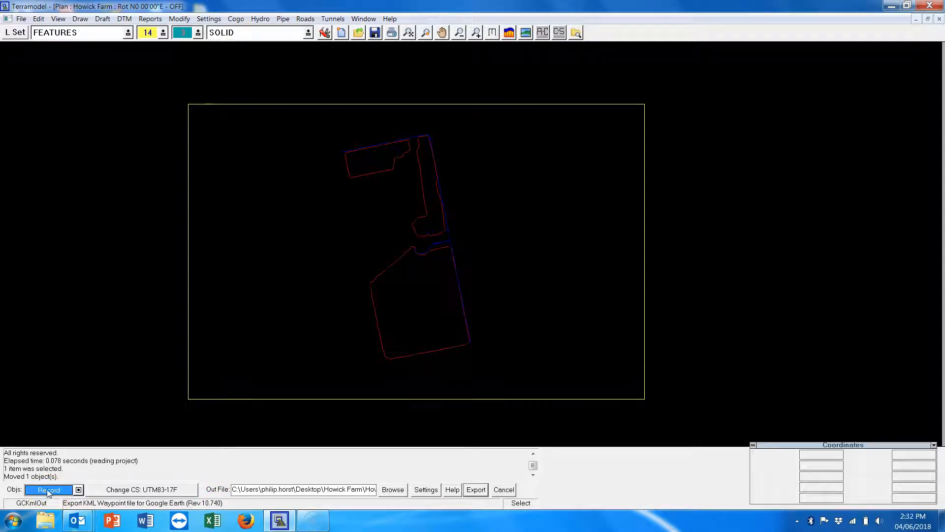
{"action": "left_click", "coordinate": [213, 400]}
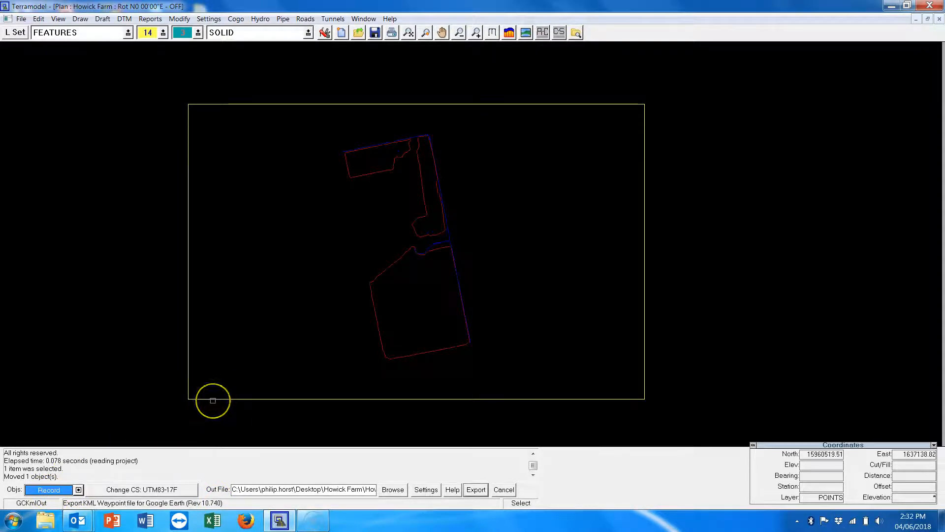
{"action": "left_click", "coordinate": [212, 400]}
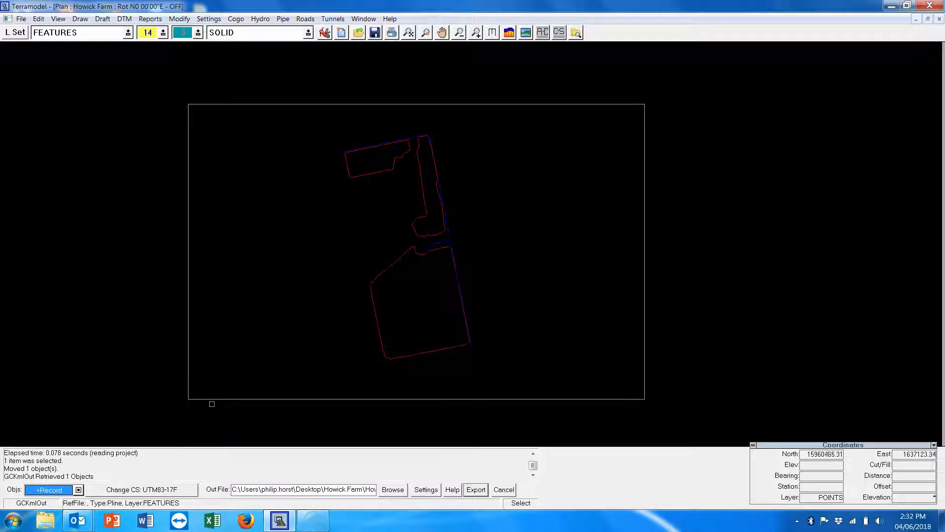
Change the KML export's coordinate system to UTM83-17IF in the UTM region.
{"action": "left_click", "coordinate": [155, 490]}
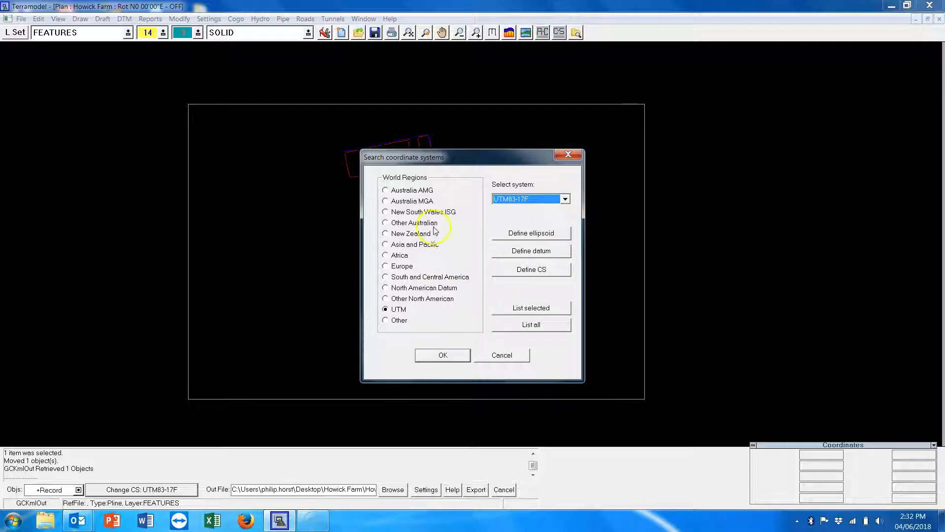
{"action": "left_click", "coordinate": [565, 201]}
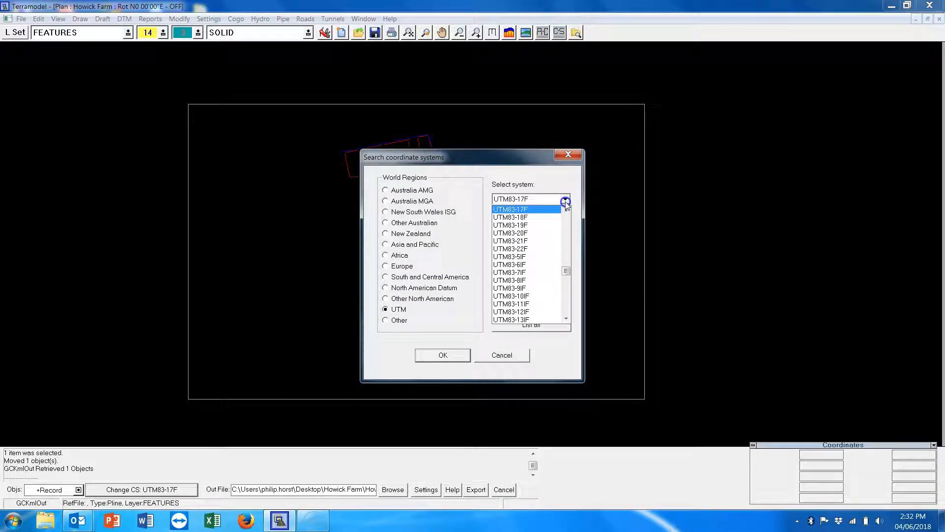
{"action": "left_click", "coordinate": [500, 217]}
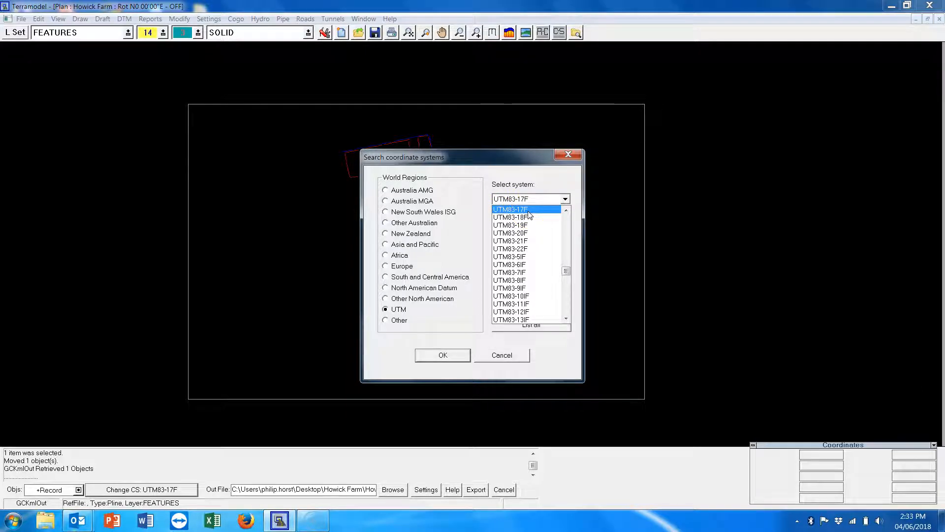
{"action": "left_click", "coordinate": [566, 211]}
{"action": "left_click", "coordinate": [567, 210]}
{"action": "left_click", "coordinate": [566, 210]}
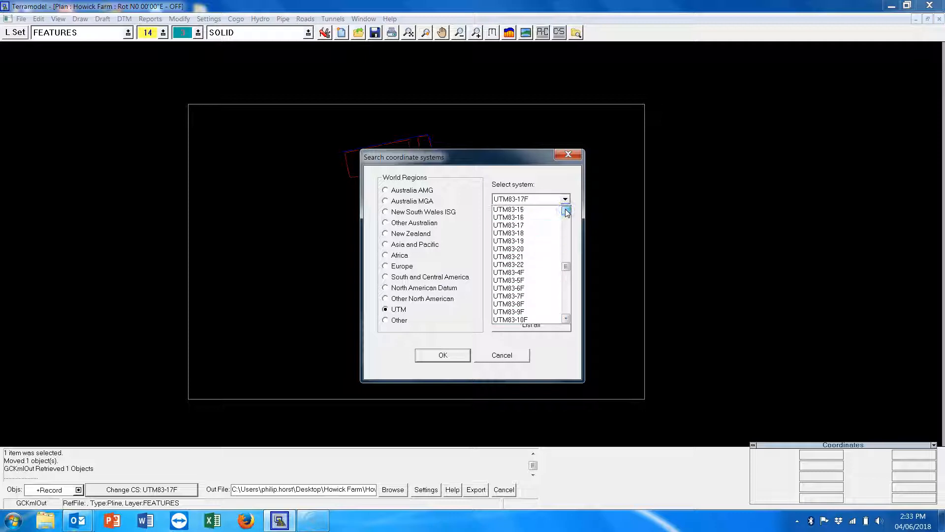
{"action": "left_click", "coordinate": [566, 320]}
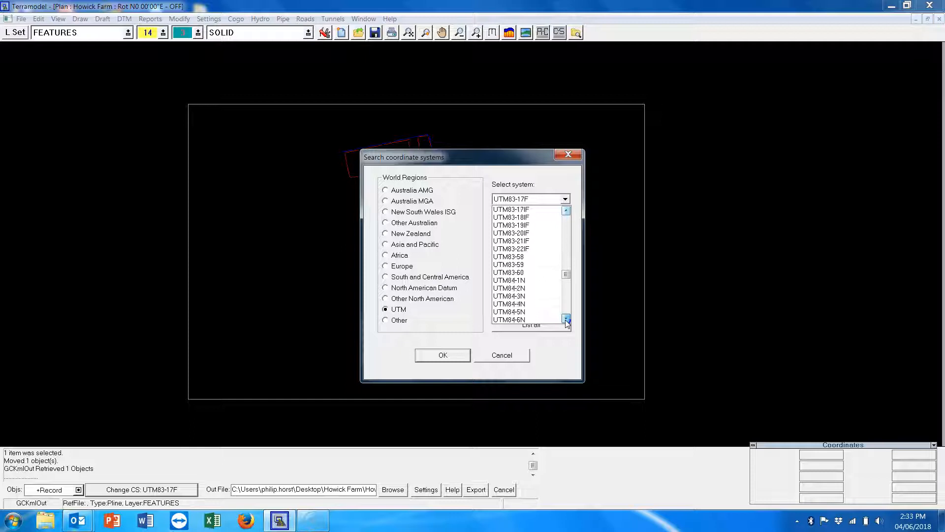
{"action": "mouse_move", "coordinate": [565, 276]}
{"action": "left_mouse_down"}
{"action": "mouse_move", "coordinate": [566, 302]}
{"action": "mouse_move", "coordinate": [566, 275]}
{"action": "left_mouse_up"}
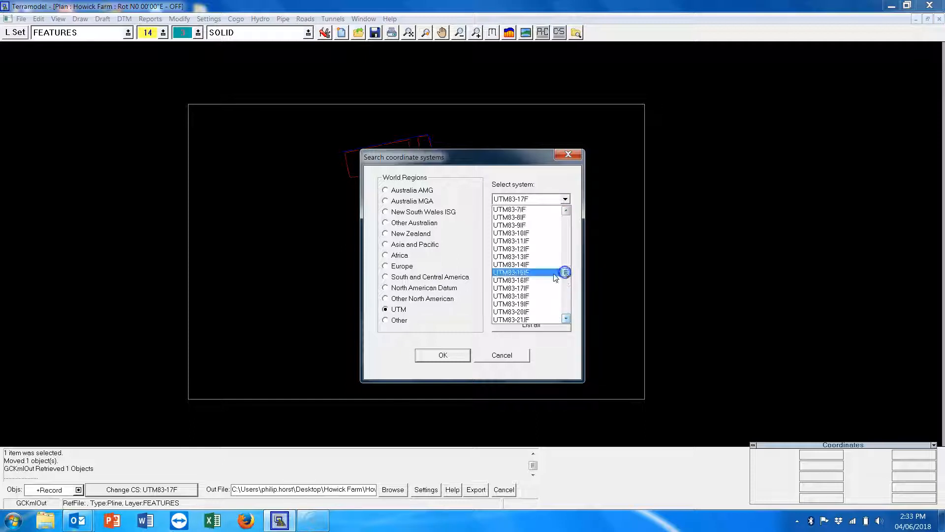
{"action": "left_click", "coordinate": [524, 296]}
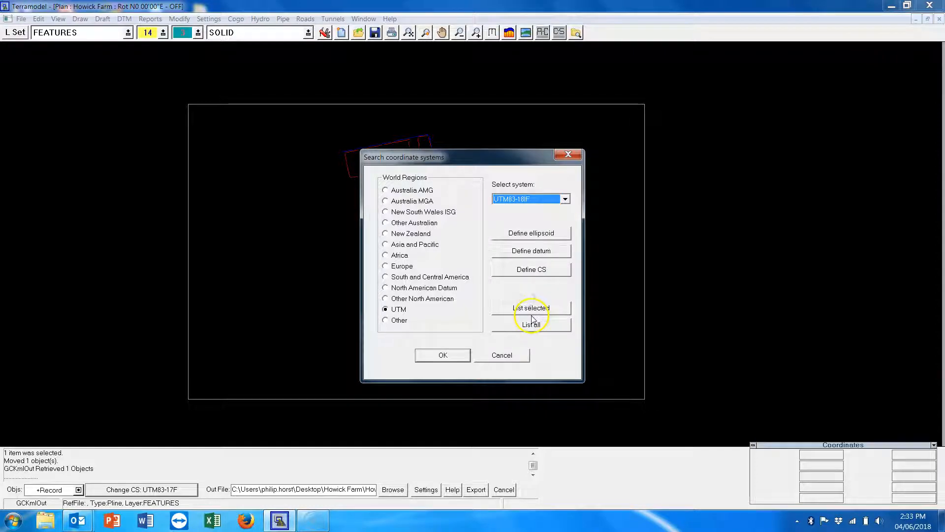
{"action": "left_click", "coordinate": [544, 198]}
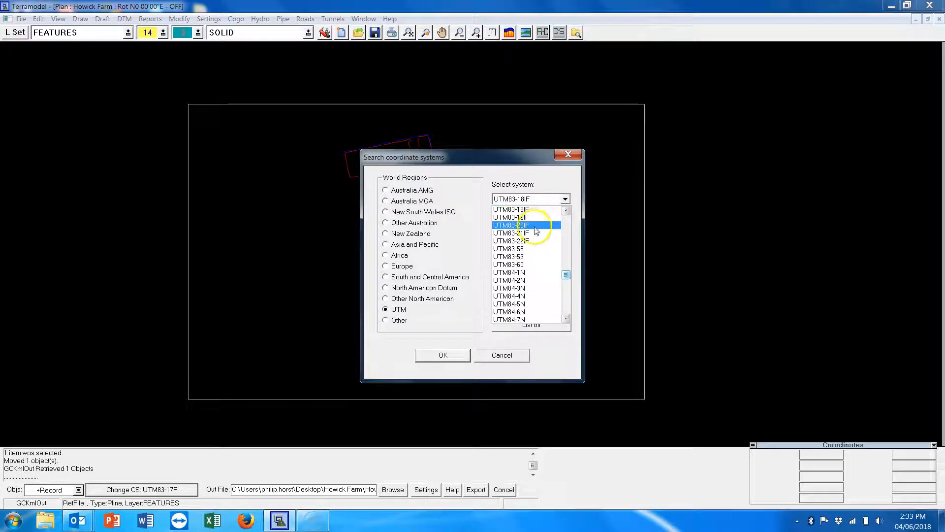
{"action": "left_click", "coordinate": [564, 212]}
{"action": "left_click", "coordinate": [525, 228]}
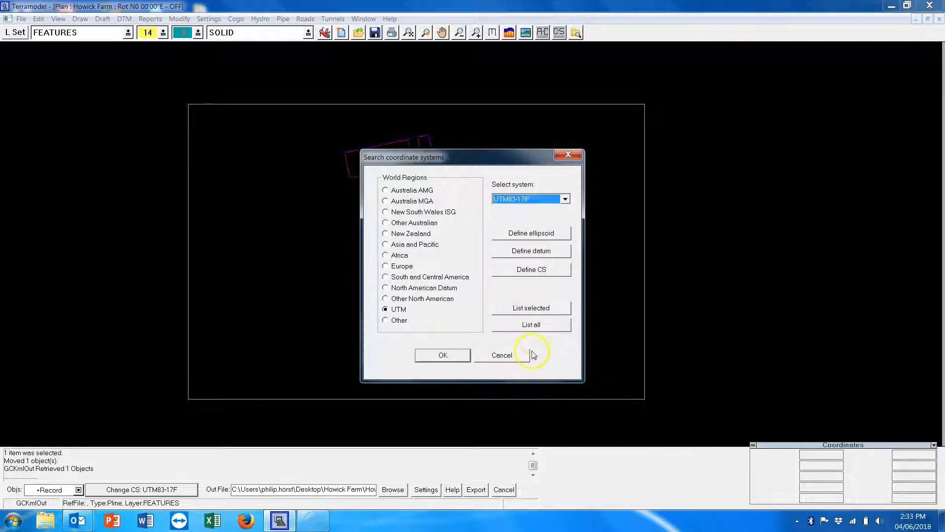
{"action": "left_click", "coordinate": [443, 355]}
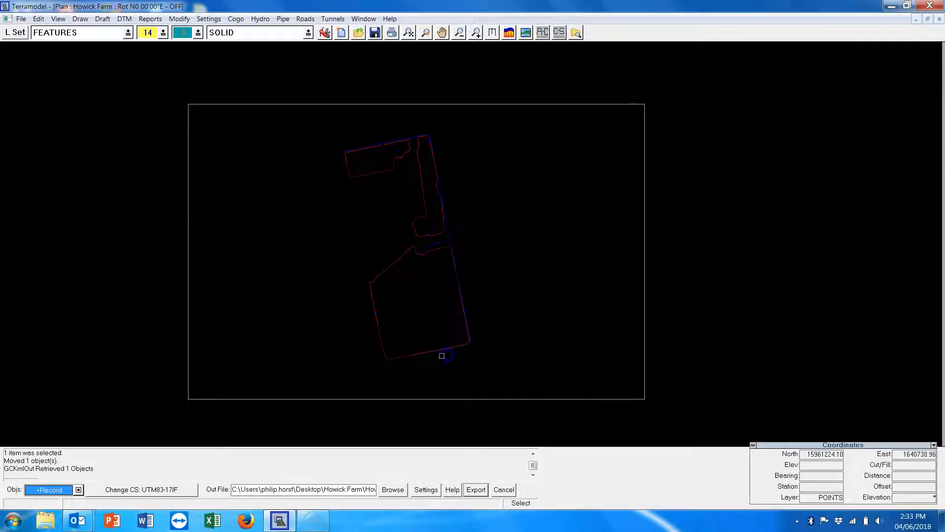
Set the KML output file to Howick Farm.kml in the Howick Farm desktop folder, replacing the existing file.
{"action": "left_click", "coordinate": [393, 490]}
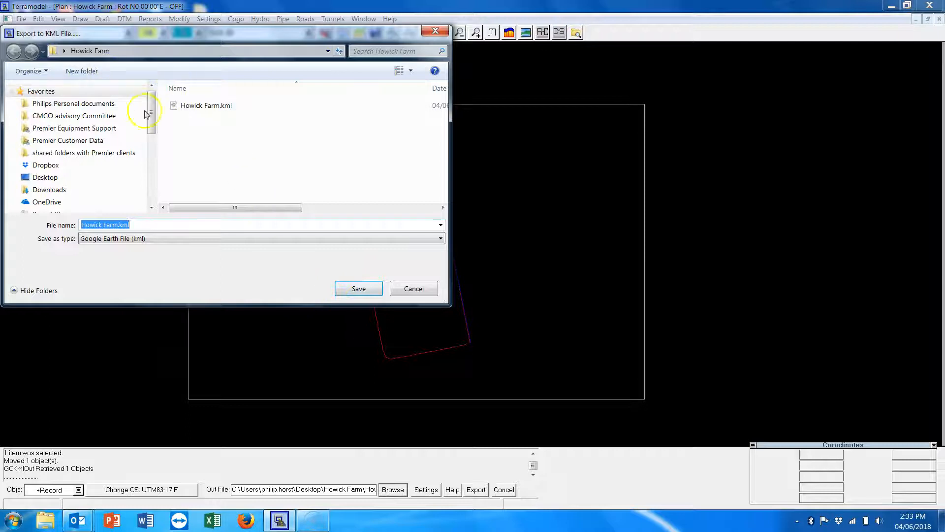
{"action": "left_click", "coordinate": [210, 106]}
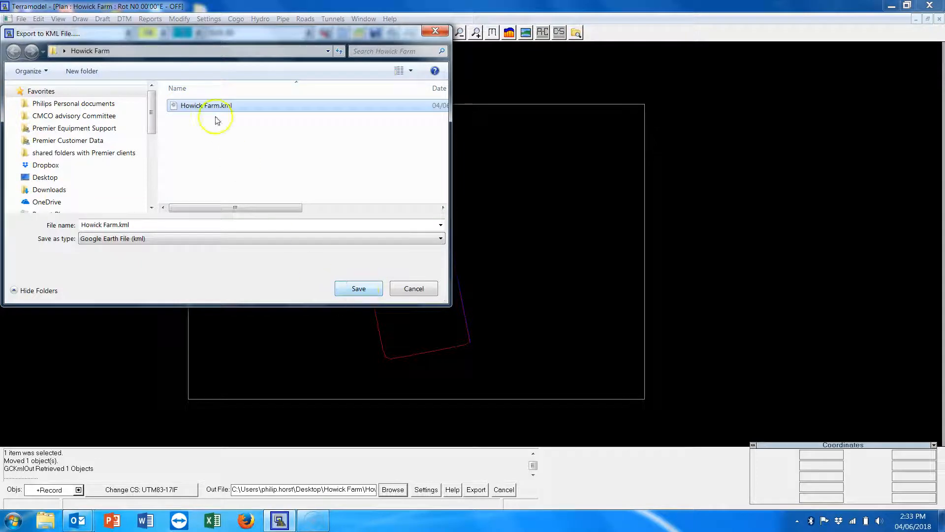
{"action": "left_click", "coordinate": [301, 51]}
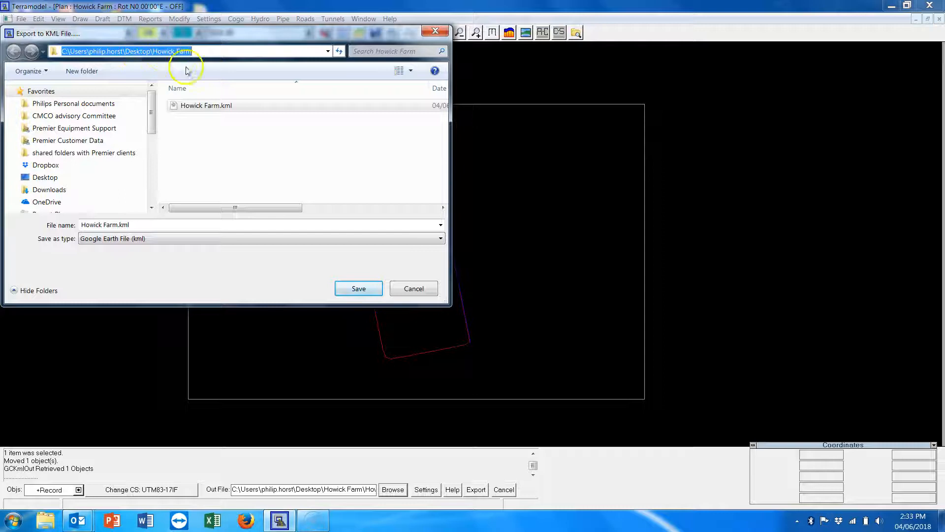
{"action": "left_click", "coordinate": [357, 290]}
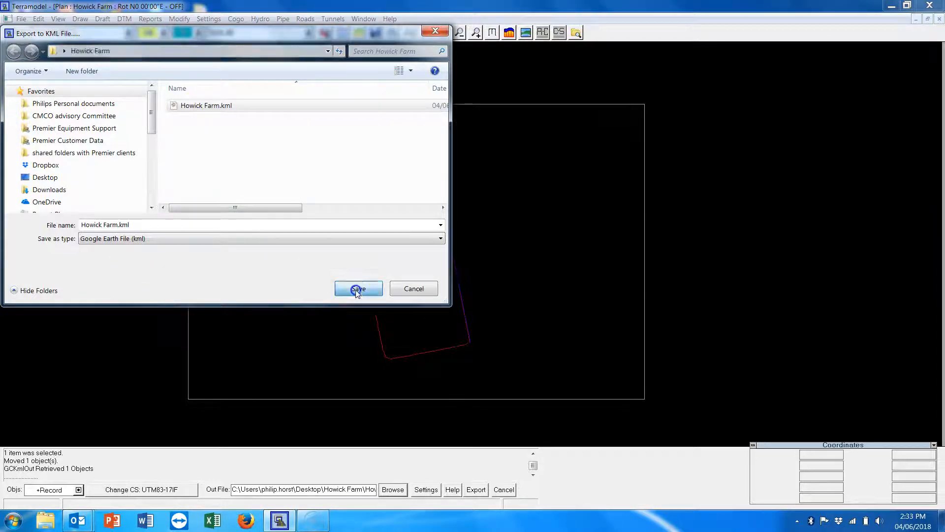
{"action": "left_click", "coordinate": [513, 265]}
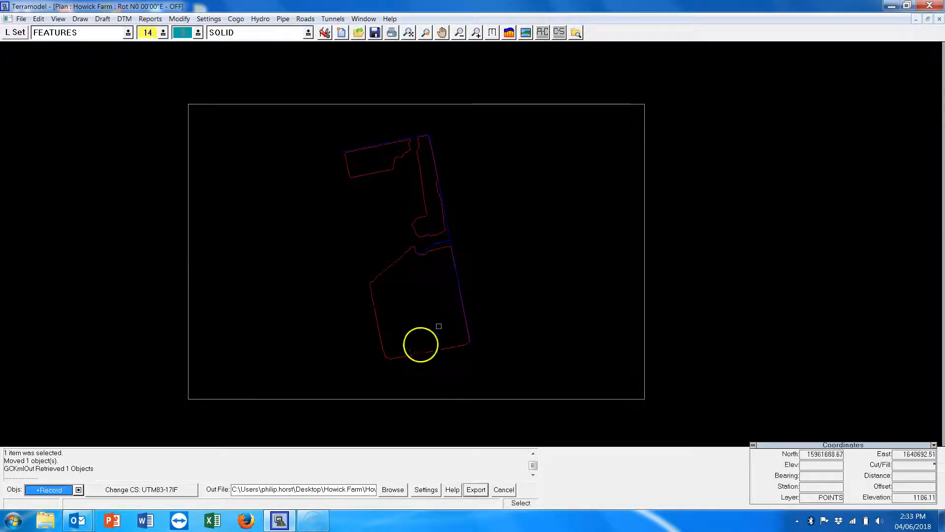
Accept the mapping settings with Google Earth as the output type and export the box to the KML file.
{"action": "left_click", "coordinate": [425, 490]}
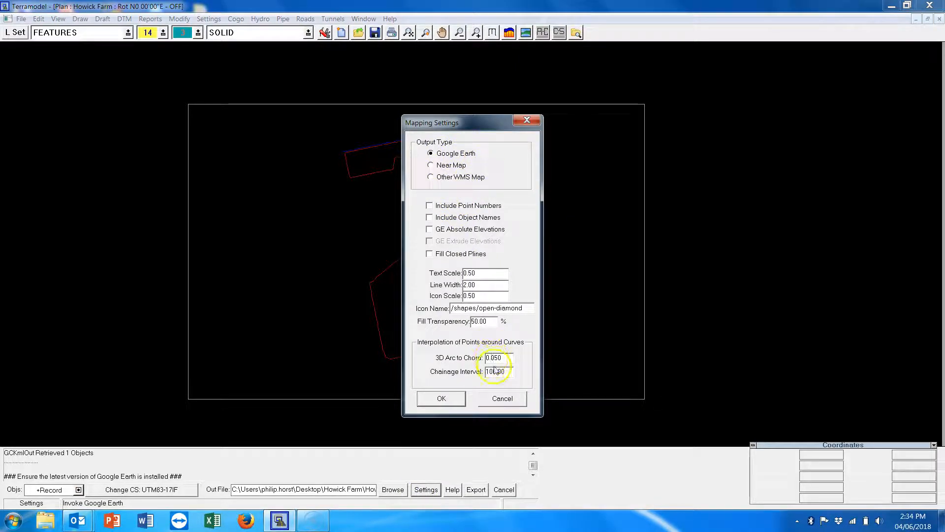
{"action": "left_click", "coordinate": [442, 398]}
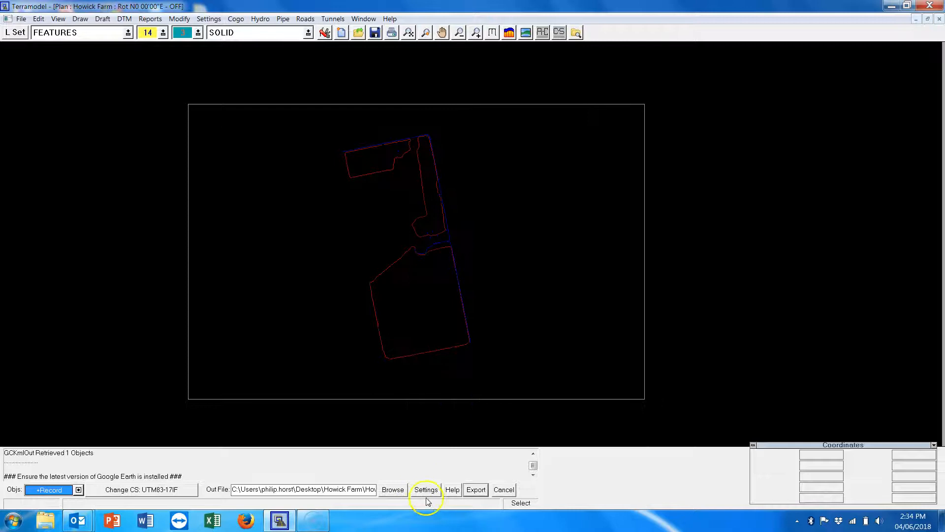
{"action": "left_click", "coordinate": [475, 490]}
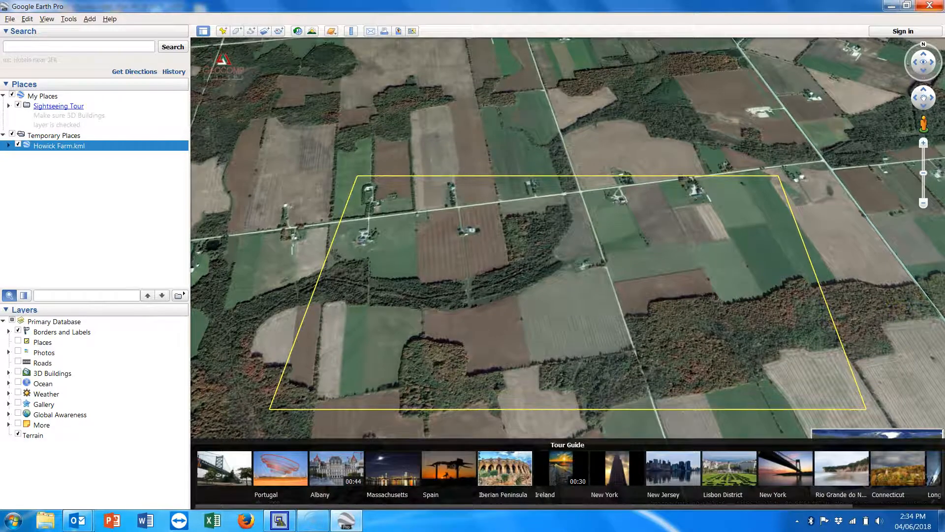
Close Google Earth, minimize Terramodel and open the Howick Farm folder on the desktop.
{"action": "left_click", "coordinate": [930, 5]}
{"action": "left_click", "coordinate": [543, 274]}
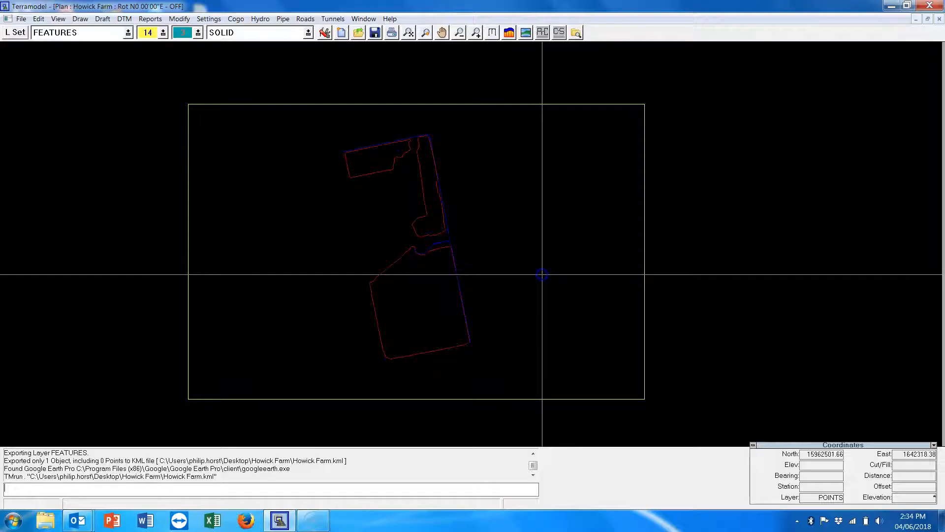
{"action": "left_click", "coordinate": [893, 8]}
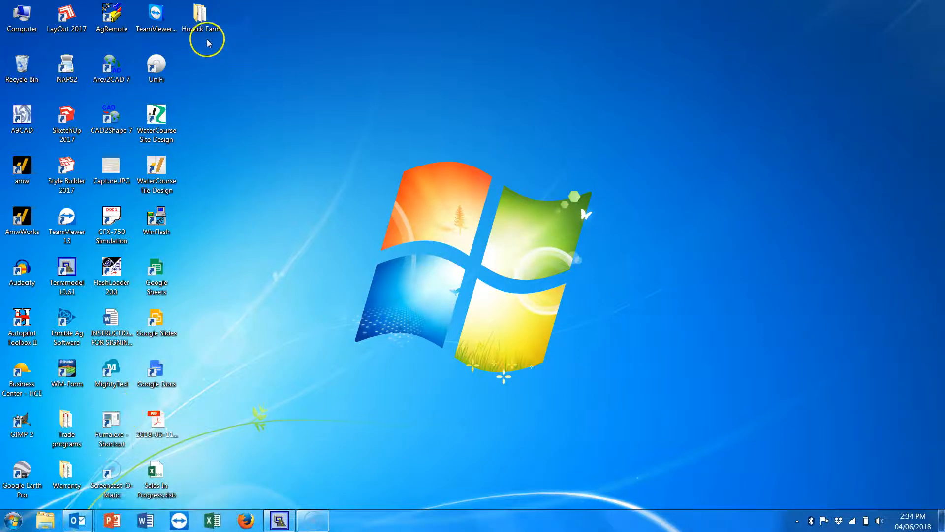
{"action": "double_click", "coordinate": [203, 22]}
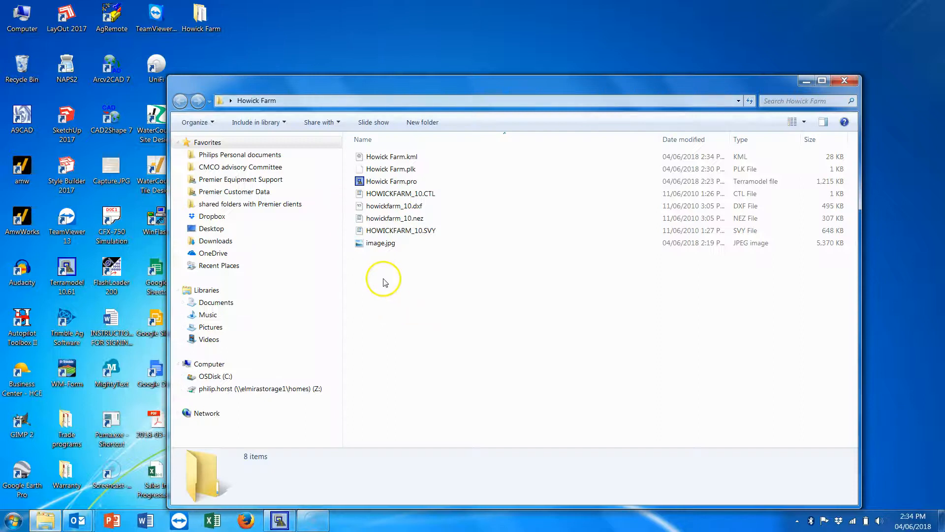
Delete image.jpg from the Howick Farm folder.
{"action": "right_click", "coordinate": [383, 245]}
{"action": "left_click", "coordinate": [419, 477]}
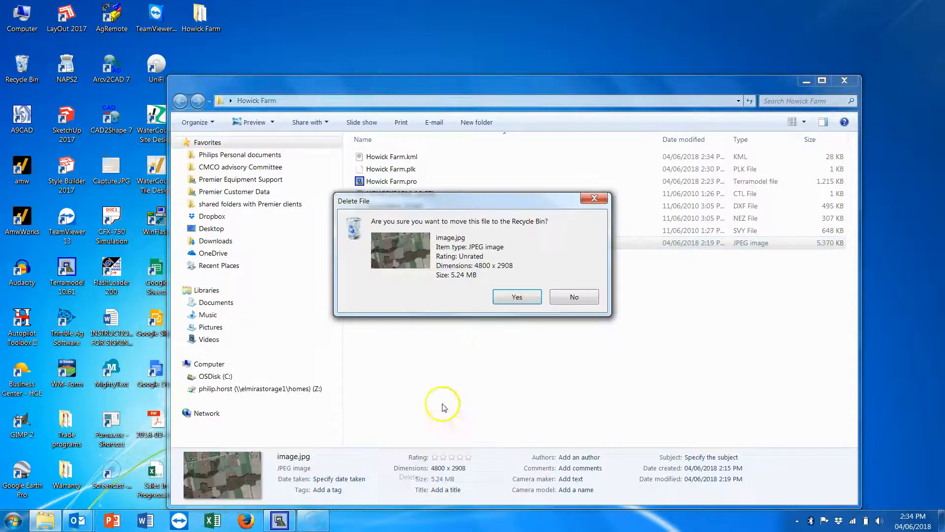
{"action": "left_click", "coordinate": [520, 298]}
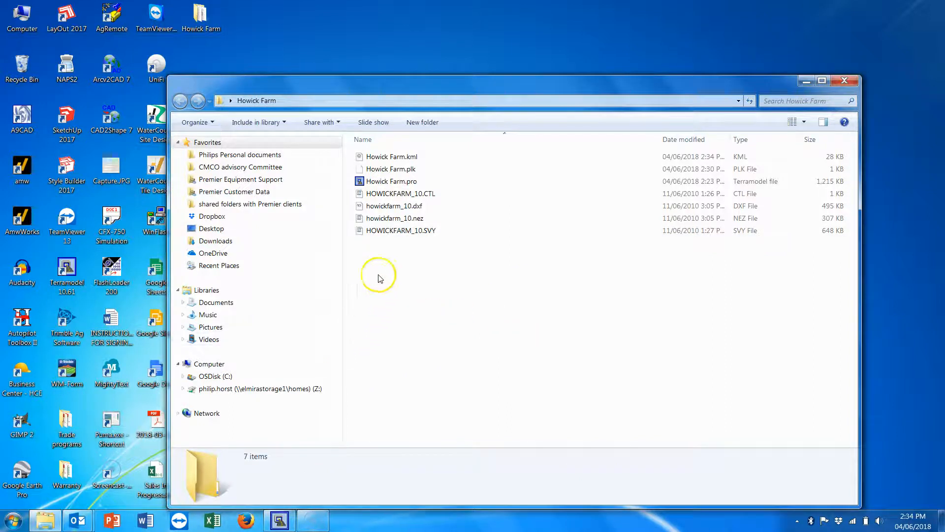
Open Howick Farm.kml in Google Earth and centre the yellow box in the map view.
{"action": "left_click", "coordinate": [385, 158]}
{"action": "double_click", "coordinate": [385, 157]}
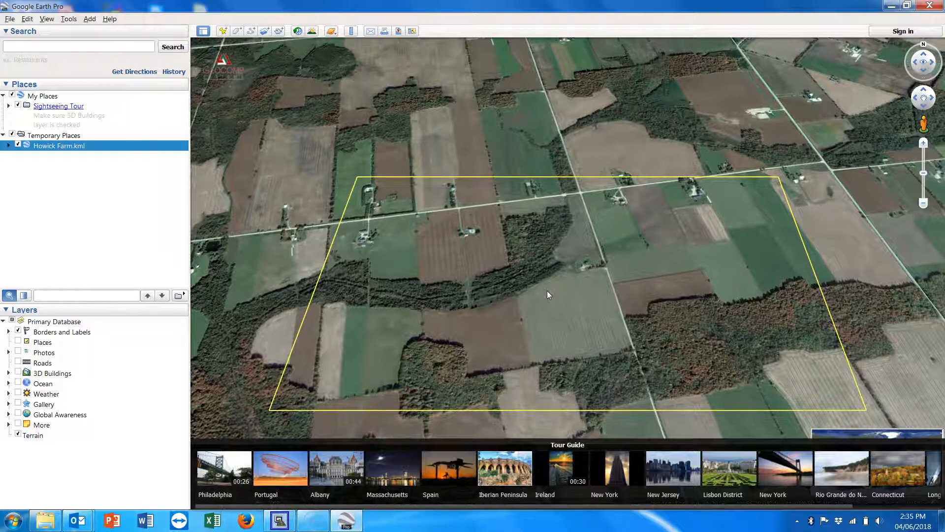
{"action": "left_click", "coordinate": [547, 274]}
{"action": "left_click_drag", "start_coordinate": [612, 281], "coordinate": [613, 219]}
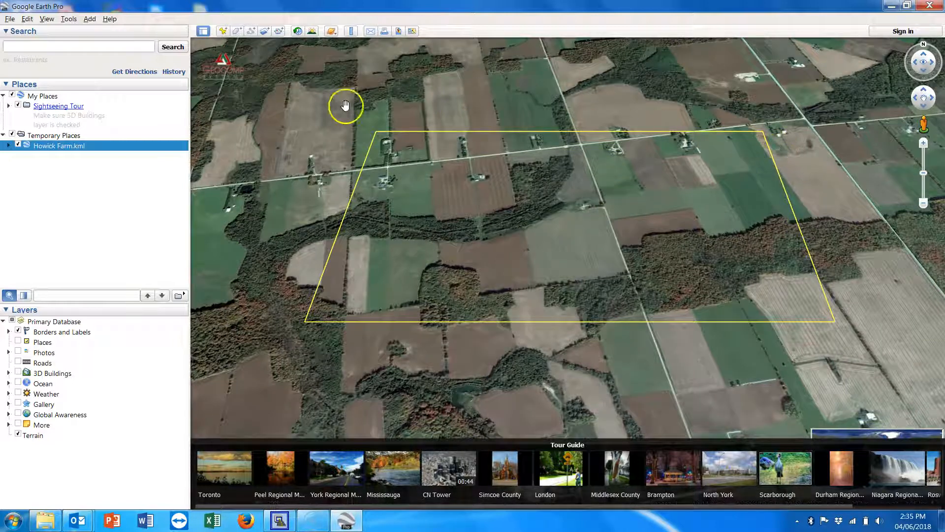
{"action": "left_click_drag", "start_coordinate": [544, 201], "coordinate": [512, 216]}
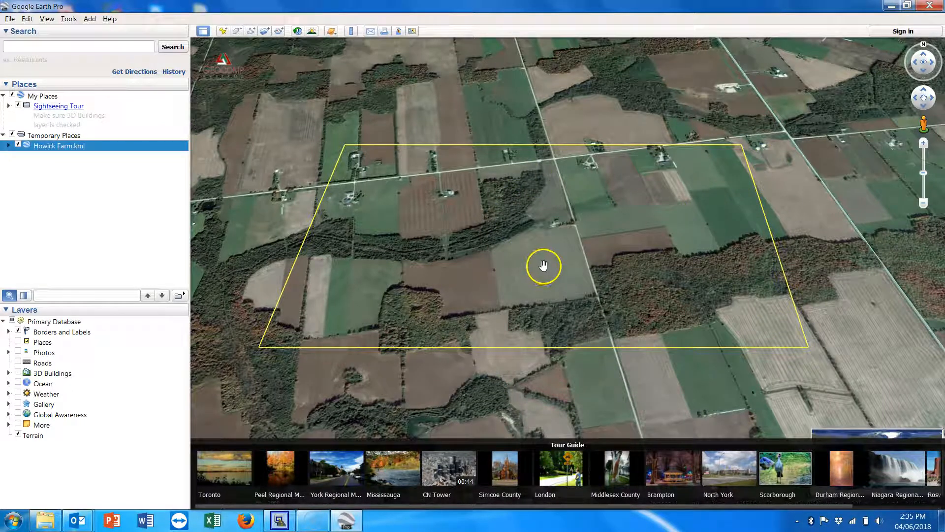
Set the terrain elevation exaggeration to .01 in the Google Earth options and apply it.
{"action": "left_click", "coordinate": [9, 19]}
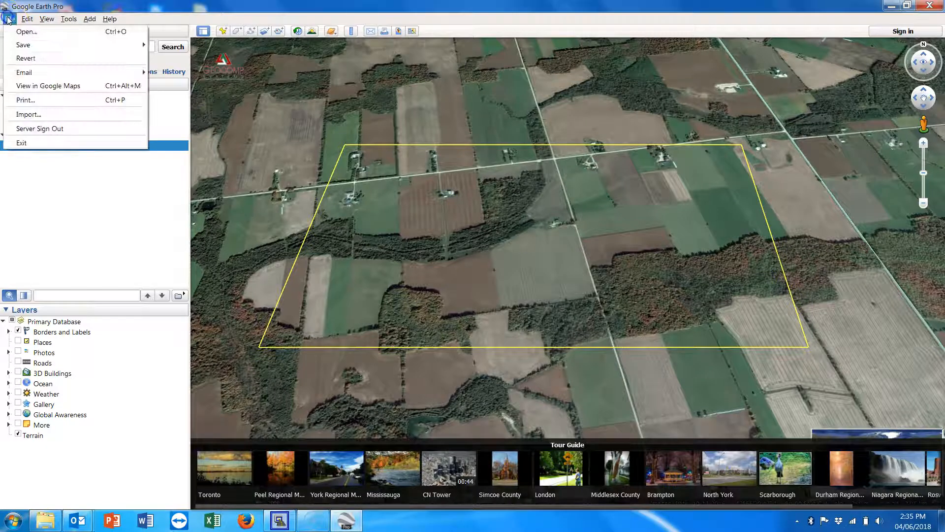
{"action": "mouse_move", "coordinate": [68, 19]}
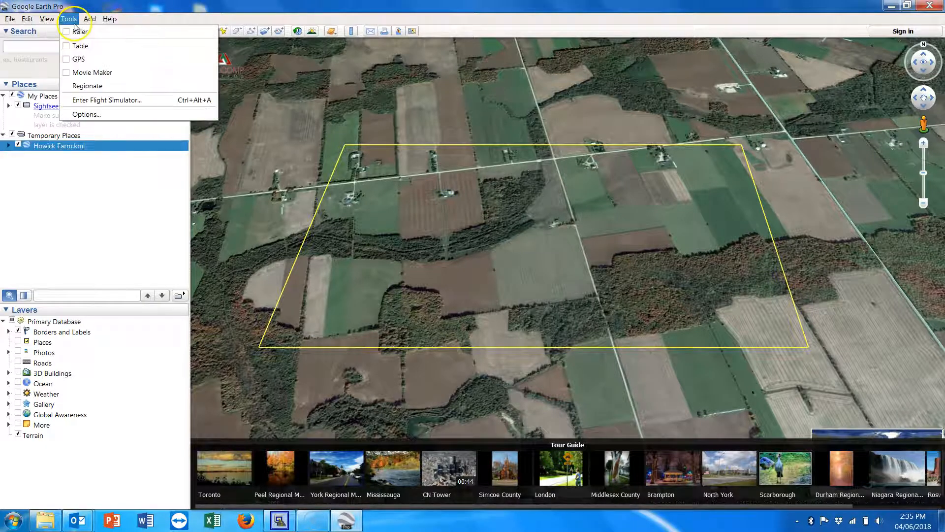
{"action": "left_click", "coordinate": [91, 118]}
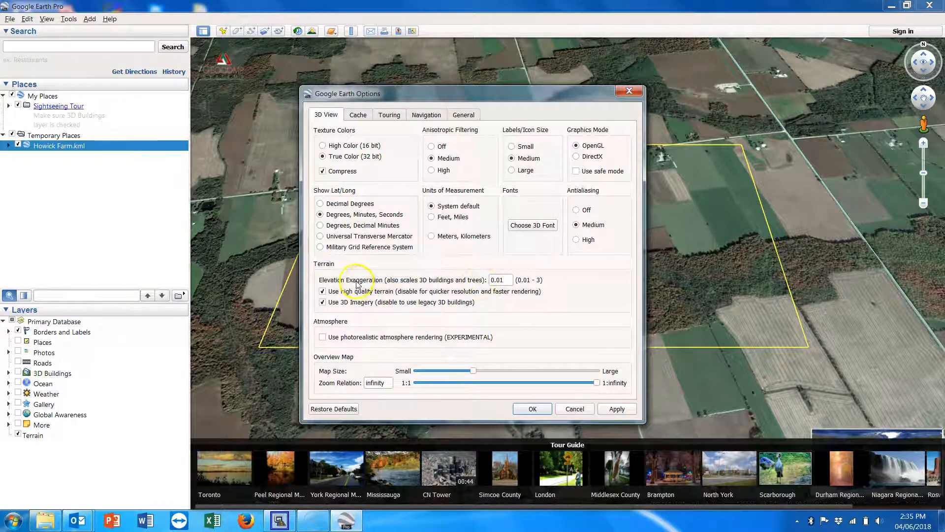
{"action": "left_click_drag", "start_coordinate": [500, 280], "coordinate": [483, 277]}
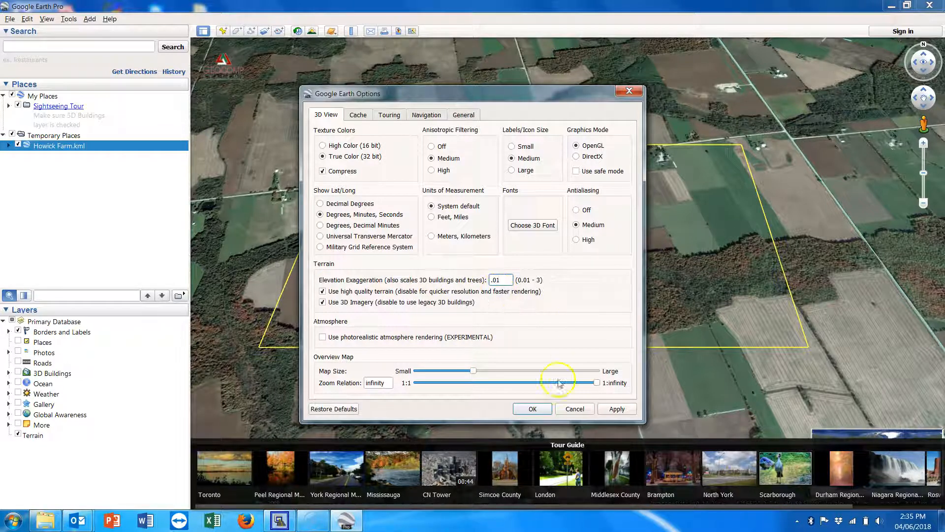
{"action": "left_click", "coordinate": [623, 410]}
{"action": "left_click", "coordinate": [533, 409]}
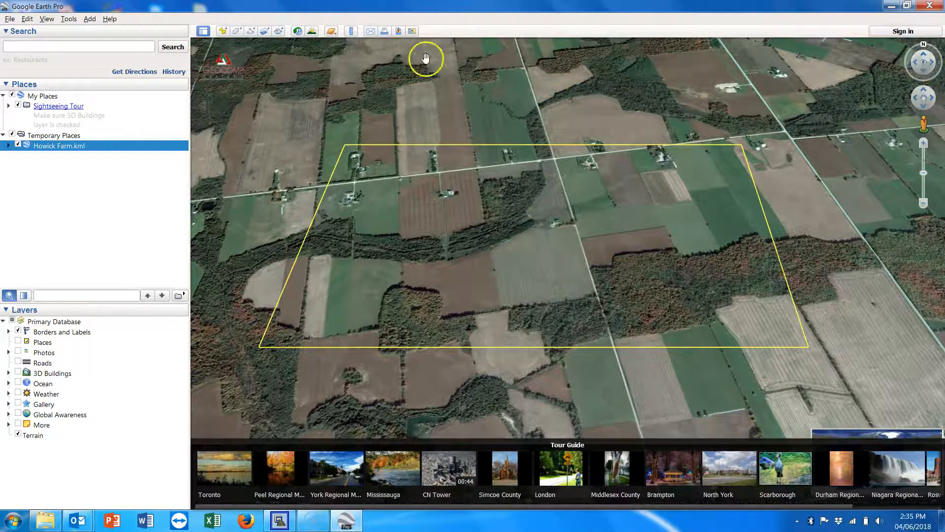
Reset the map's tilt and compass and position the whole yellow box within the view.
{"action": "left_click", "coordinate": [46, 19]}
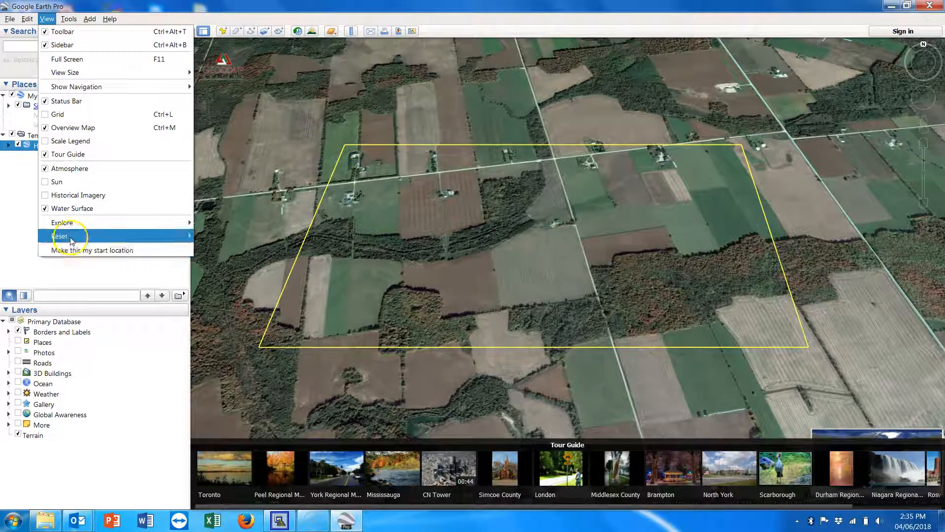
{"action": "mouse_move", "coordinate": [113, 235]}
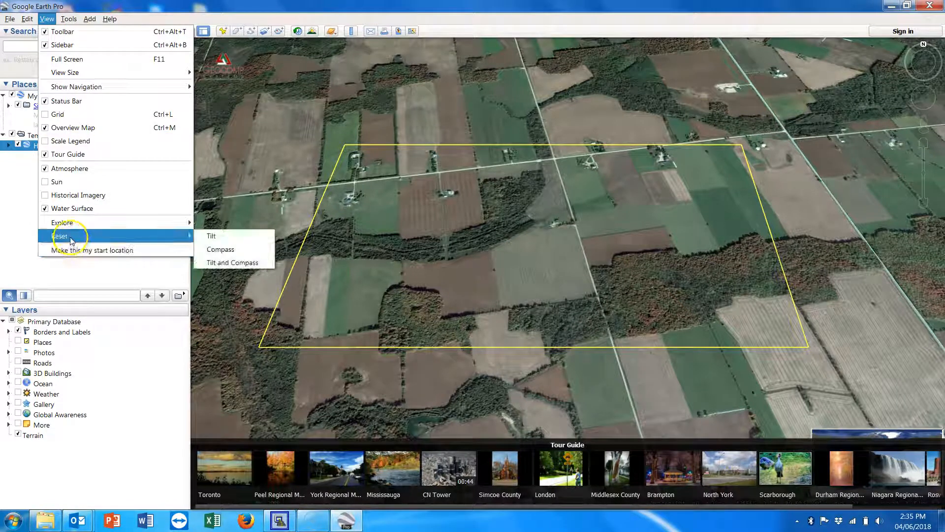
{"action": "left_click", "coordinate": [227, 263]}
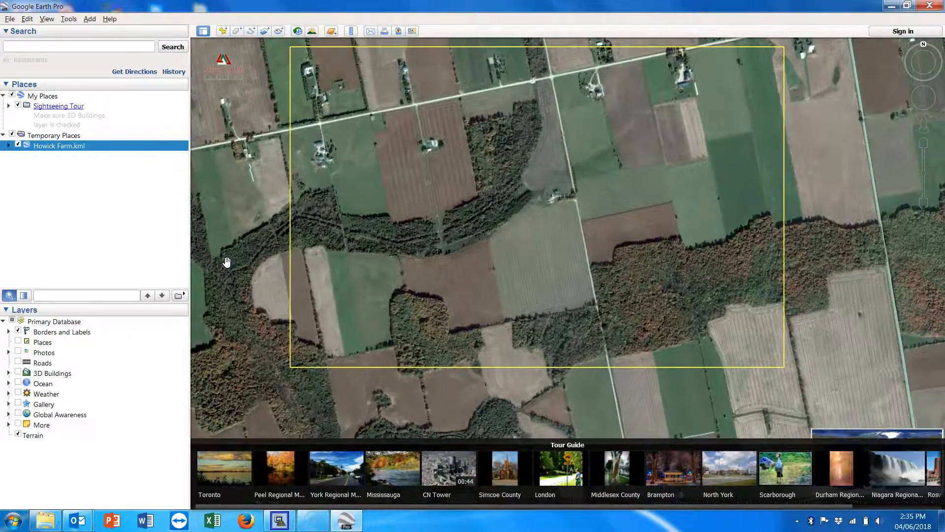
{"action": "left_click_drag", "start_coordinate": [483, 177], "coordinate": [519, 226]}
{"action": "scroll", "coordinate": [506, 208], "scroll_direction": "up", "scroll_amount": 1}
{"action": "scroll", "coordinate": [506, 209], "scroll_direction": "down", "scroll_amount": 1}
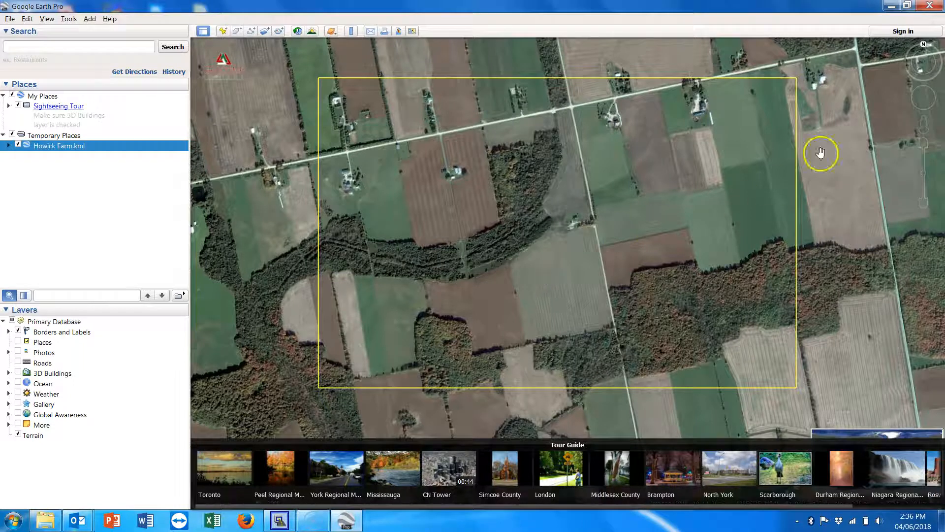
Rotate the map slightly off north, reset its tilt and compass, and recentre the yellow box.
{"action": "left_click_drag", "start_coordinate": [924, 45], "coordinate": [916, 49]}
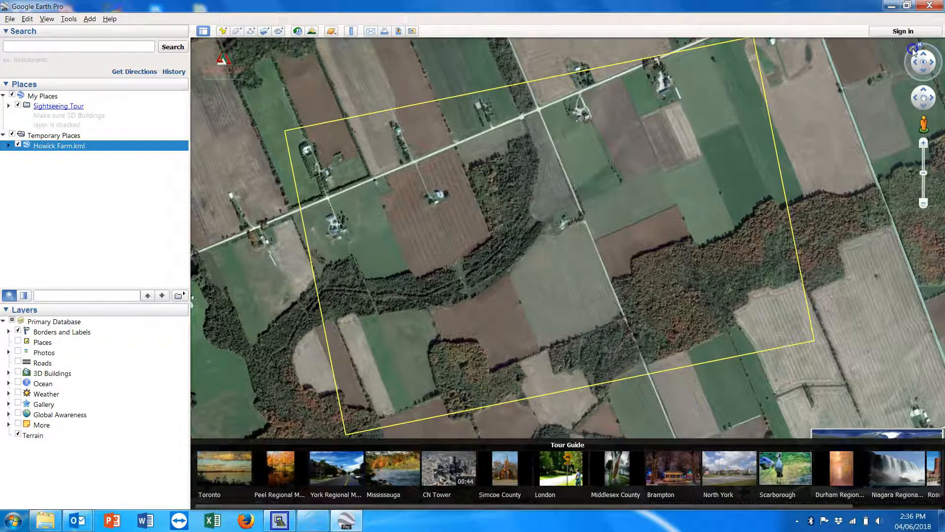
{"action": "left_click_drag", "start_coordinate": [760, 107], "coordinate": [781, 87]}
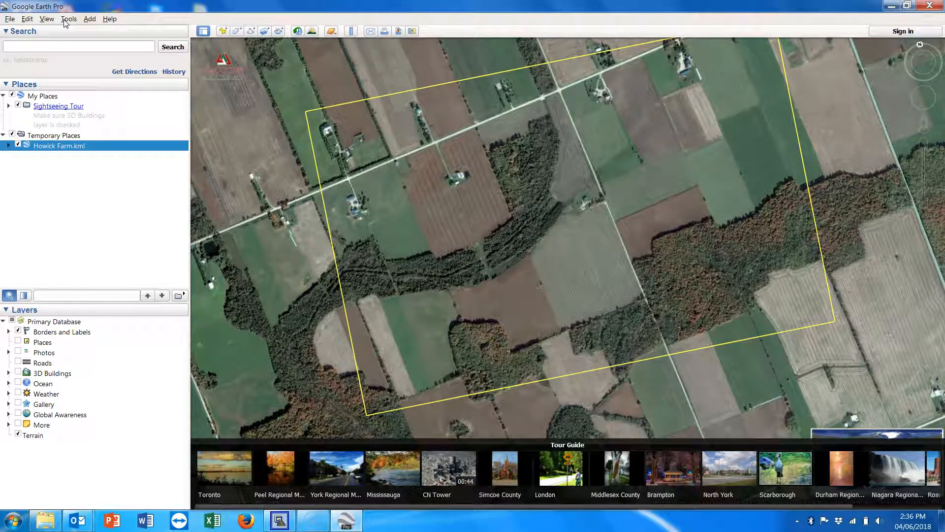
{"action": "left_click", "coordinate": [46, 19]}
{"action": "mouse_move", "coordinate": [99, 236]}
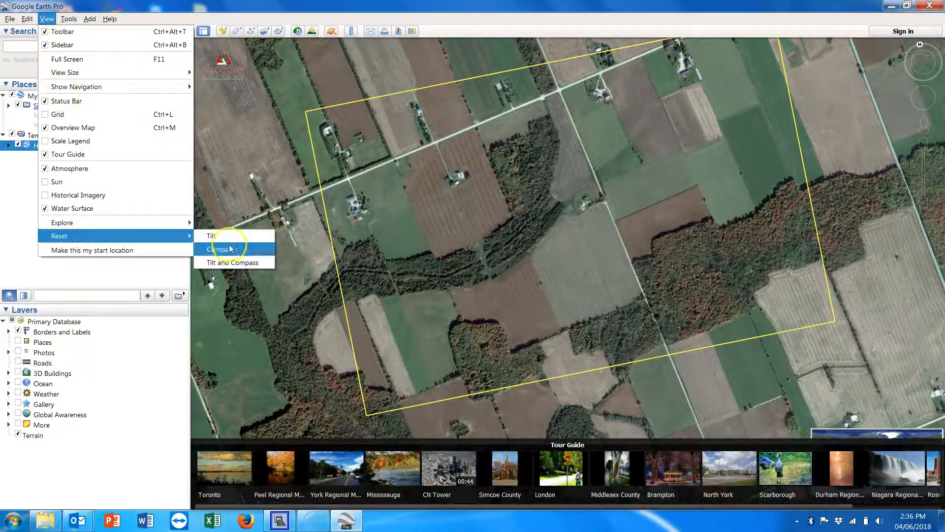
{"action": "left_click", "coordinate": [235, 264]}
{"action": "left_click_drag", "start_coordinate": [728, 230], "coordinate": [699, 252]}
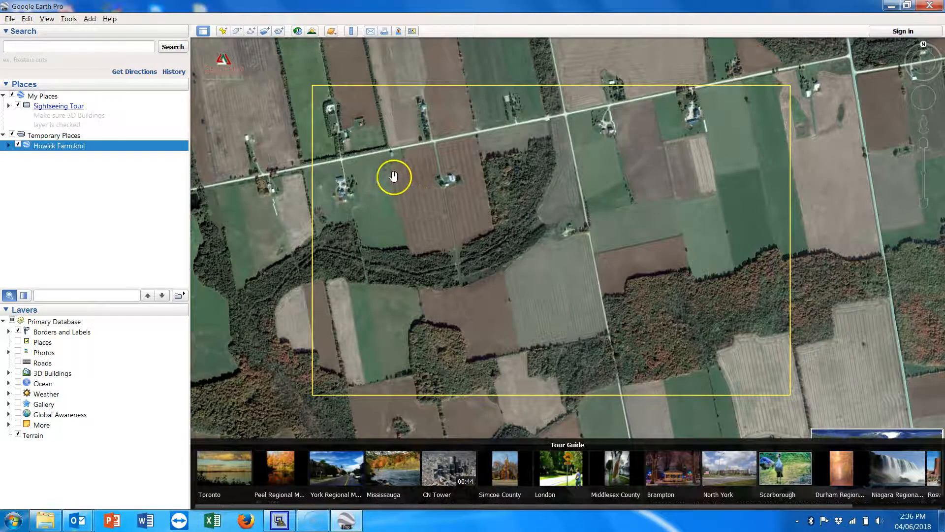
Start saving the map as an image and turn off its title and description, legend, scale and compass.
{"action": "left_click", "coordinate": [354, 174]}
{"action": "left_click", "coordinate": [36, 43]}
{"action": "left_click", "coordinate": [10, 19]}
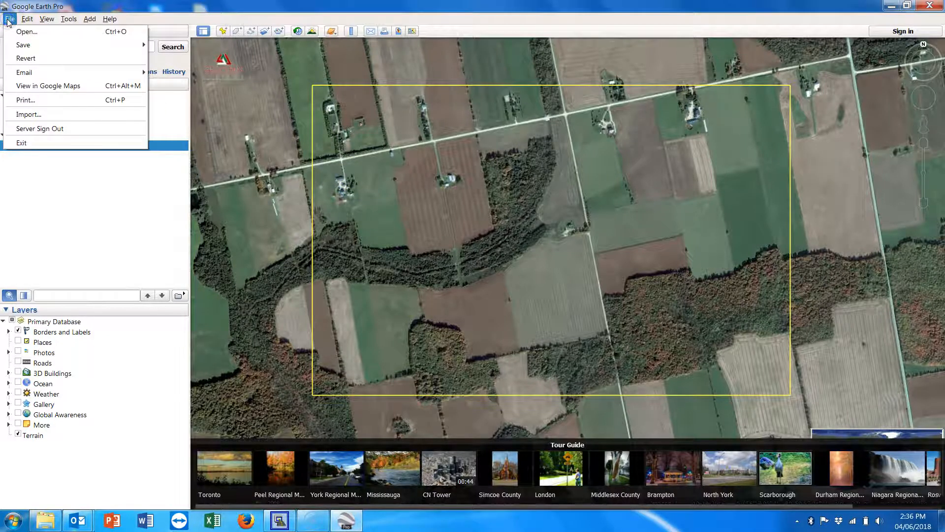
{"action": "left_click", "coordinate": [30, 46]}
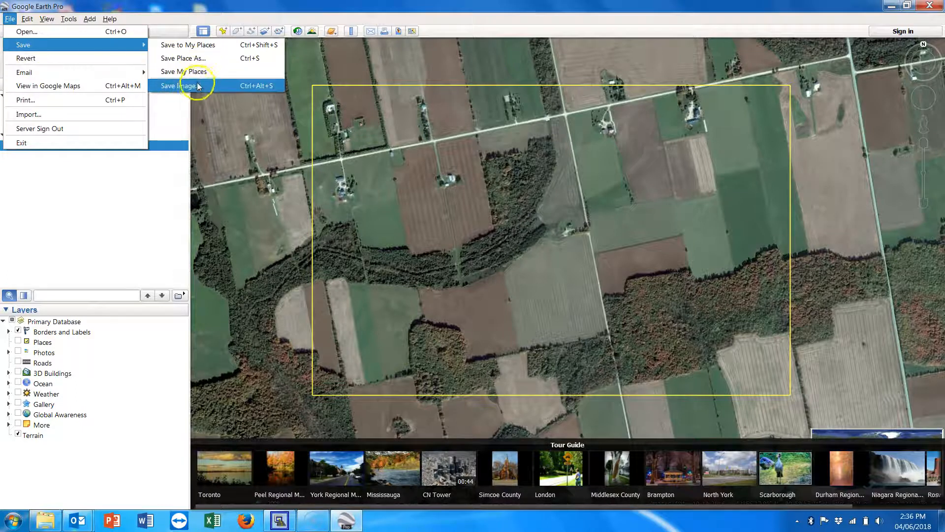
{"action": "left_click", "coordinate": [187, 86]}
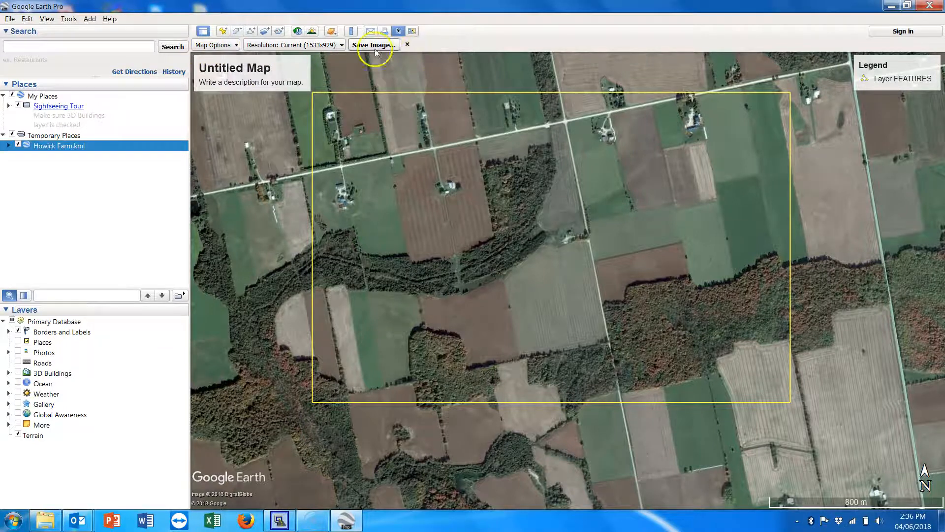
{"action": "left_click", "coordinate": [236, 46]}
{"action": "left_click", "coordinate": [222, 73]}
{"action": "left_click", "coordinate": [217, 88]}
{"action": "left_click", "coordinate": [216, 103]}
{"action": "left_click", "coordinate": [219, 118]}
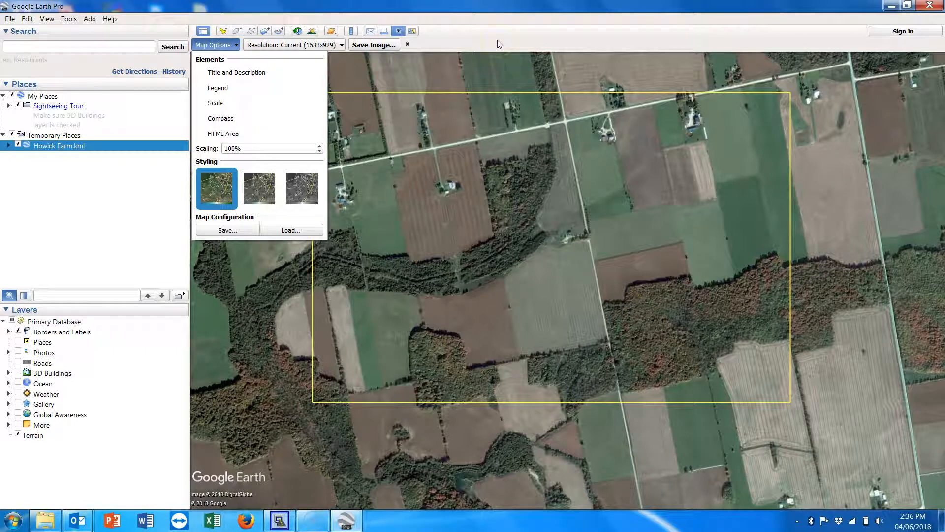
Set the saved image's resolution to Maximum (4800x2908).
{"action": "left_click", "coordinate": [321, 43]}
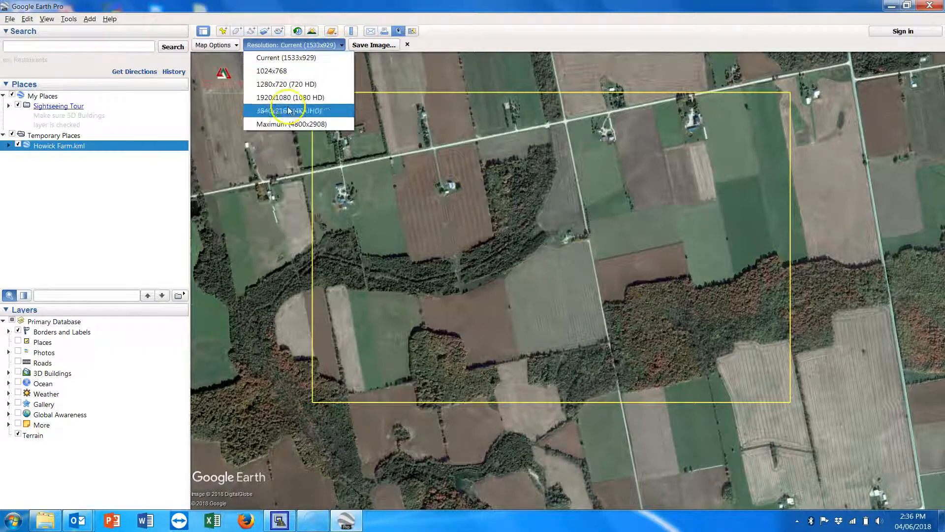
{"action": "left_click", "coordinate": [286, 123]}
{"action": "left_click", "coordinate": [312, 47]}
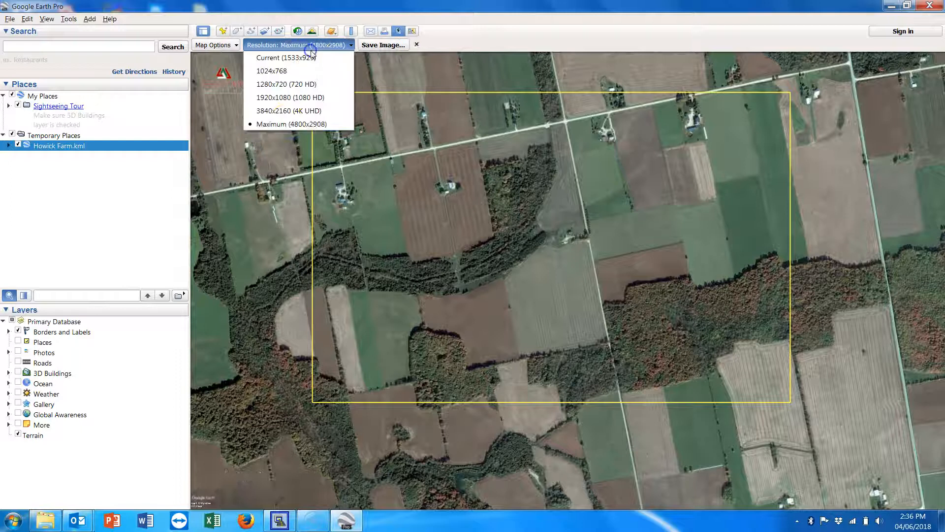
Keep the Maximum (4800x2908) resolution and save the map as a JPEG named image in the Howick Farm folder.
{"action": "left_click", "coordinate": [286, 123]}
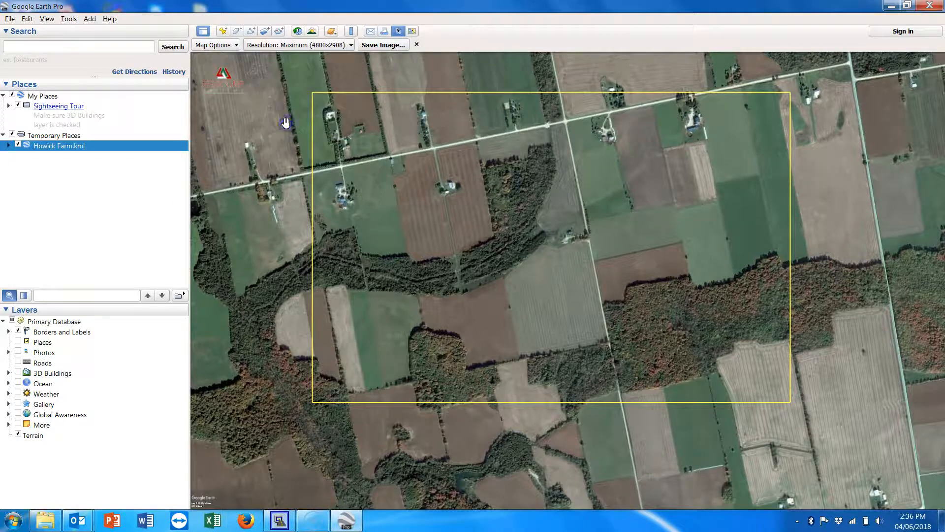
{"action": "left_click", "coordinate": [281, 108]}
{"action": "left_click", "coordinate": [367, 47]}
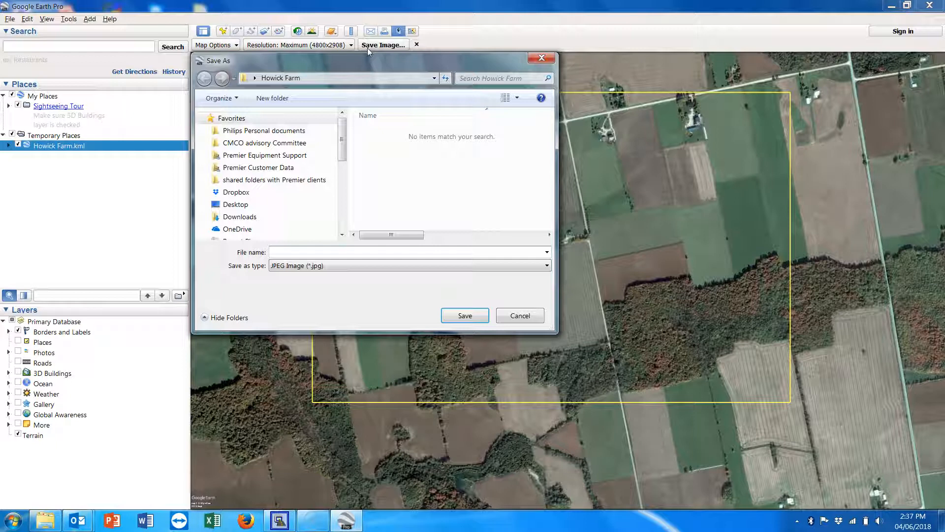
{"action": "left_click", "coordinate": [364, 82]}
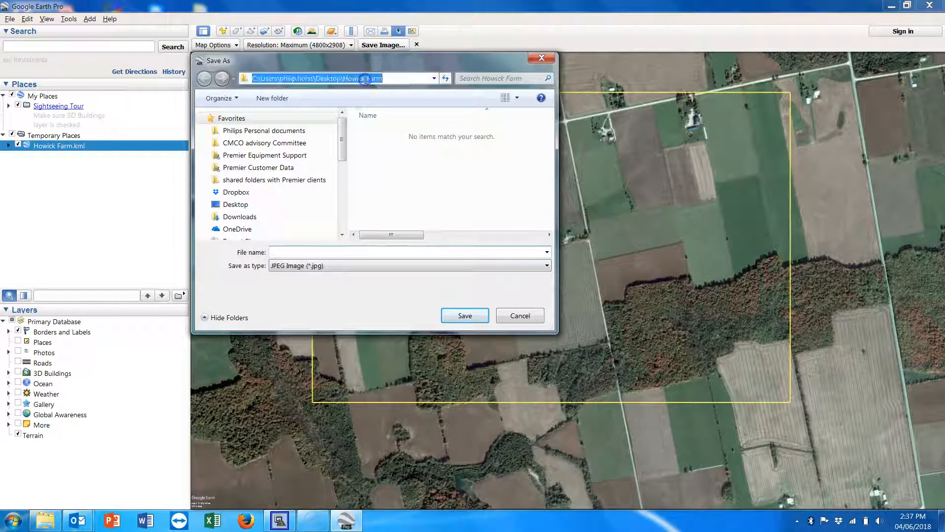
{"action": "left_click", "coordinate": [435, 79]}
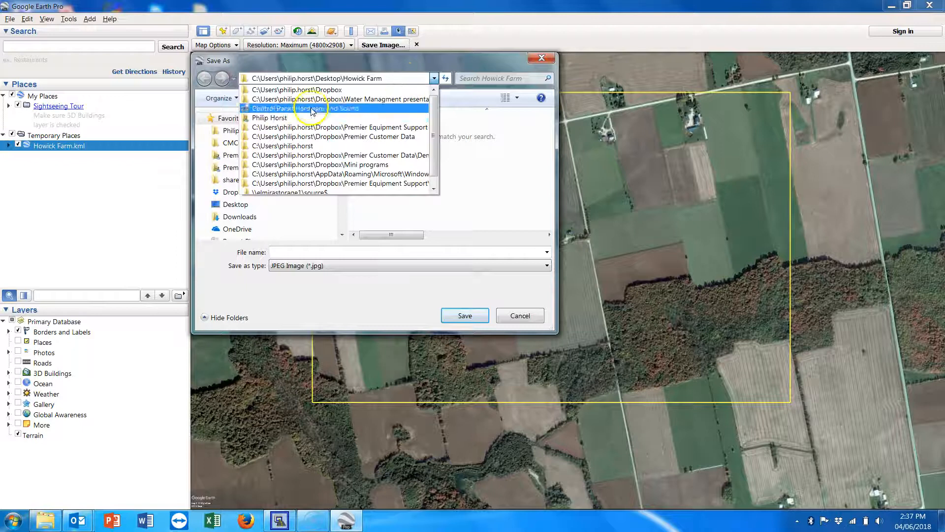
{"action": "left_click", "coordinate": [394, 64]}
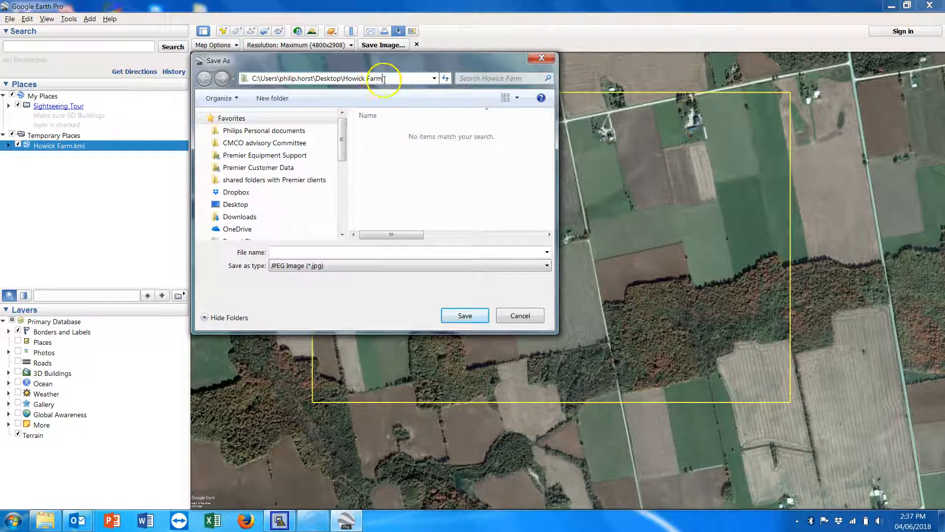
{"action": "left_click", "coordinate": [313, 252]}
{"action": "type", "text": "image"}
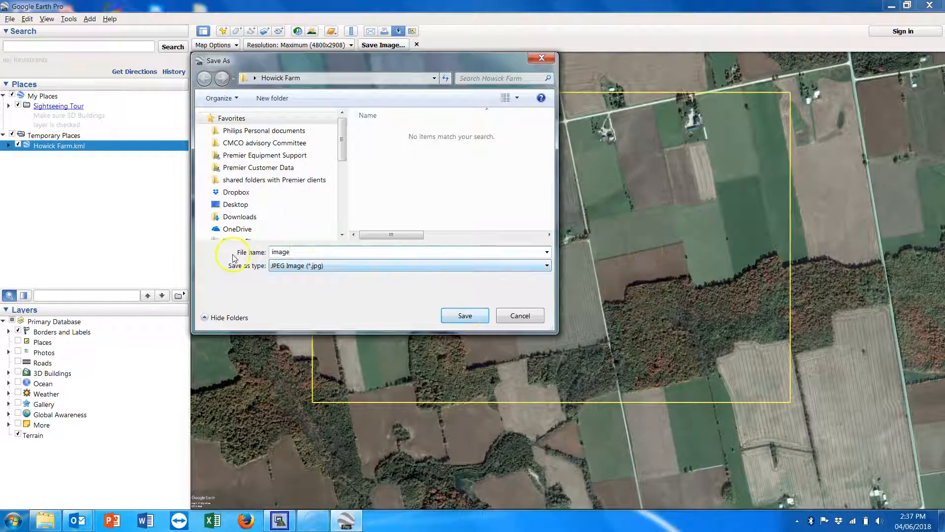
{"action": "left_click", "coordinate": [465, 314]}
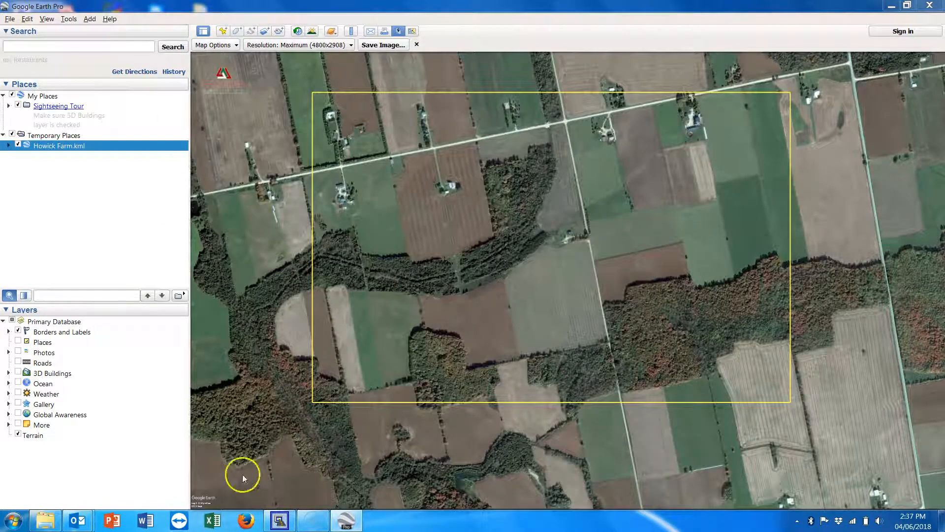
Open the Howick Farm folder in Windows Explorer, view the saved image.jpg and close the viewer.
{"action": "left_click", "coordinate": [45, 521]}
{"action": "left_click", "coordinate": [536, 312]}
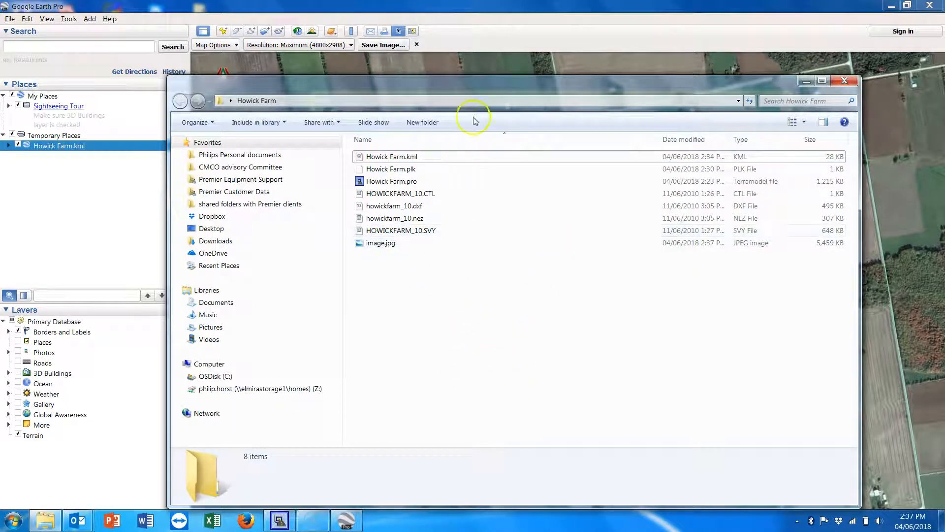
{"action": "left_click_drag", "start_coordinate": [498, 86], "coordinate": [493, 43]}
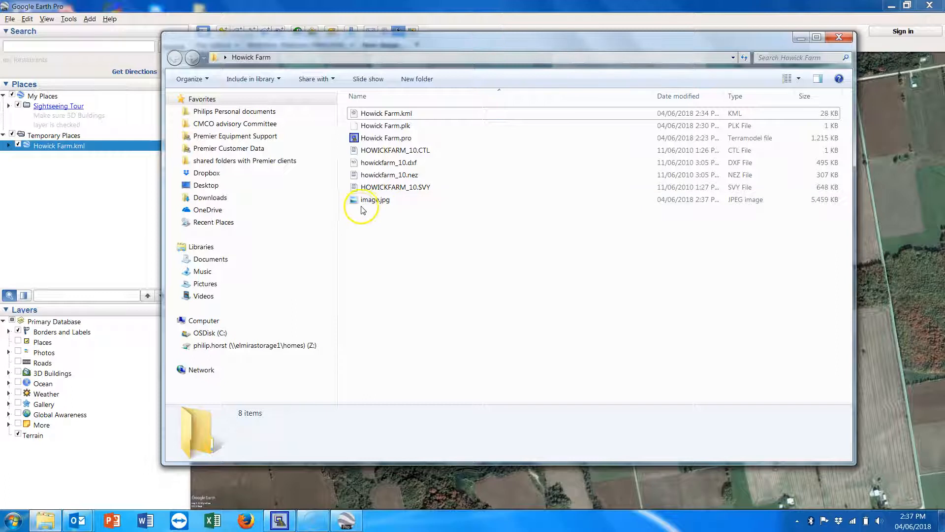
{"action": "double_click", "coordinate": [407, 200]}
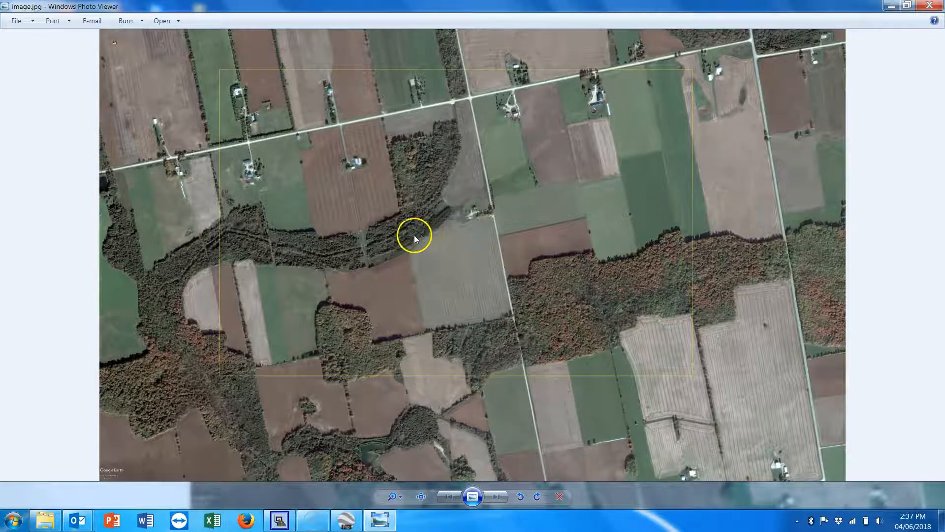
{"action": "left_click", "coordinate": [935, 9]}
{"action": "left_click", "coordinate": [506, 270]}
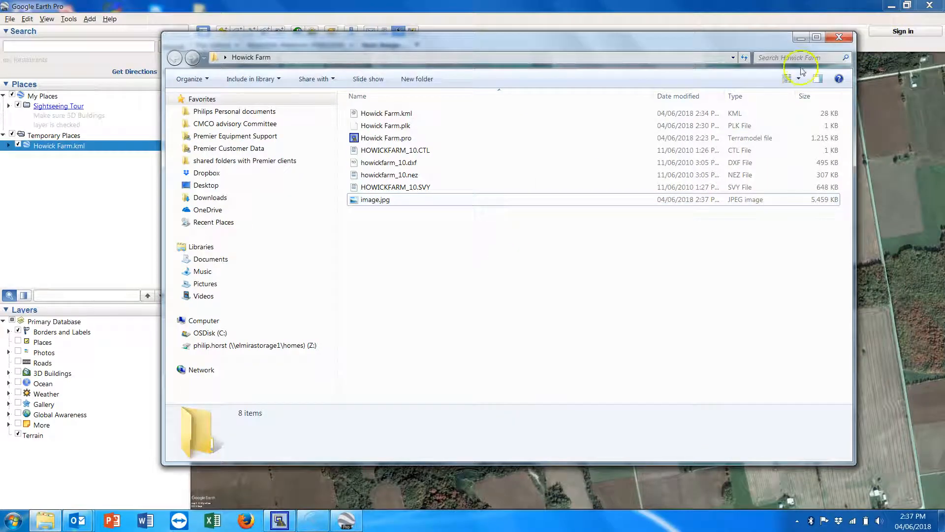
Switch to Terramodel, bring up the Howick Farm folder and view image.jpg once more before closing it.
{"action": "mouse_move", "coordinate": [280, 520]}
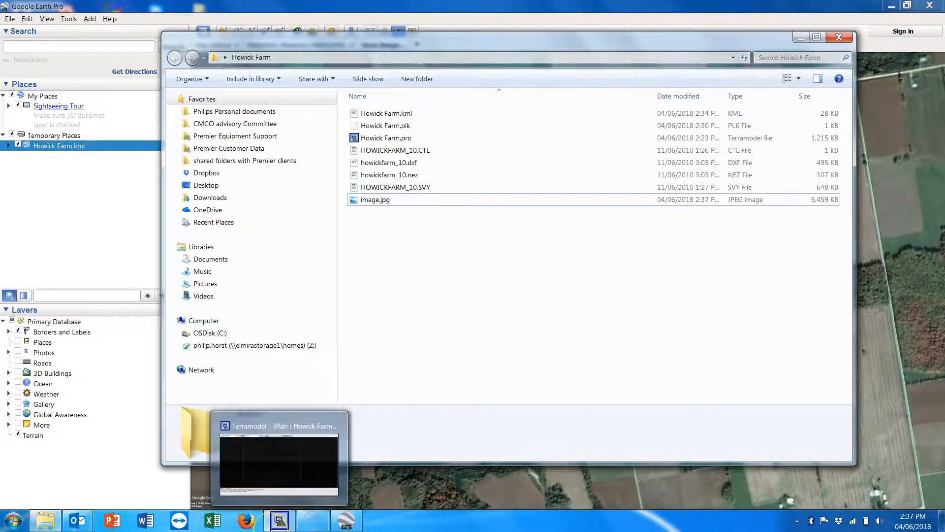
{"action": "left_click", "coordinate": [296, 483]}
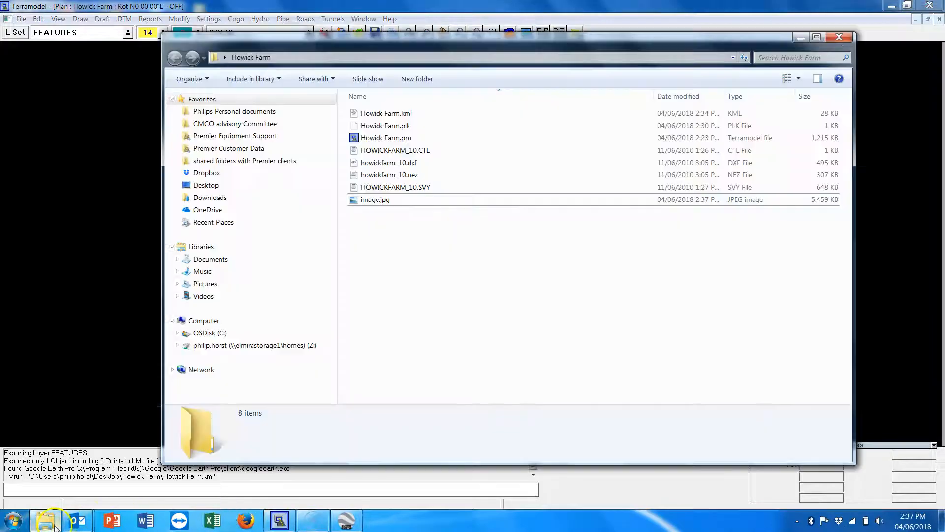
{"action": "left_click", "coordinate": [45, 521]}
{"action": "left_click", "coordinate": [384, 203]}
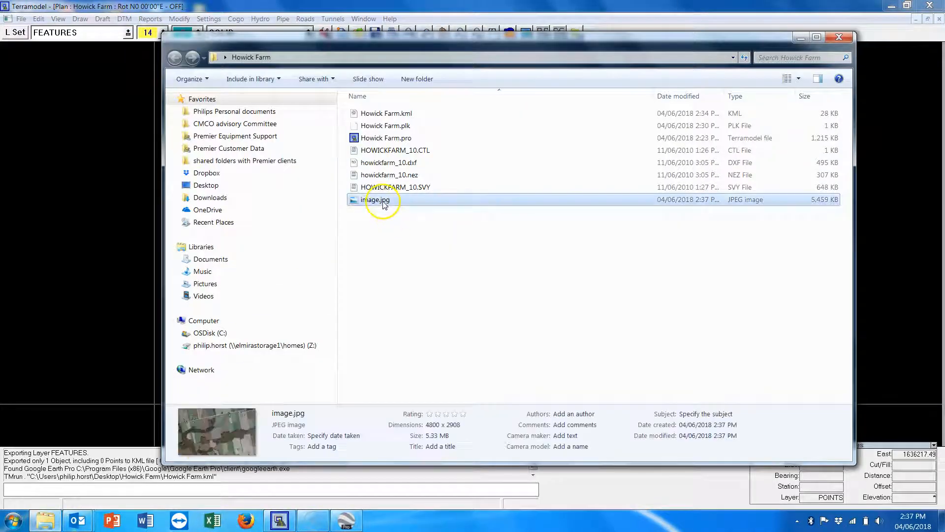
{"action": "double_click", "coordinate": [384, 204]}
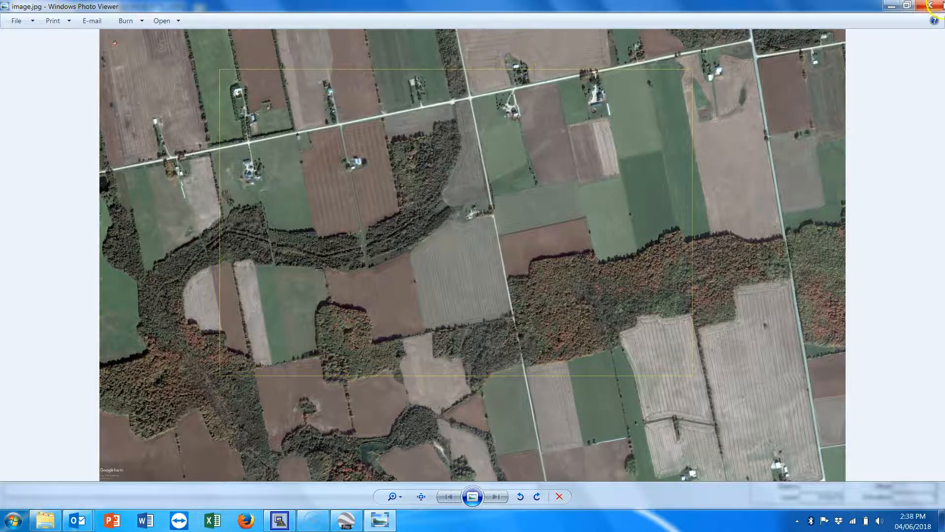
{"action": "left_click", "coordinate": [935, 10]}
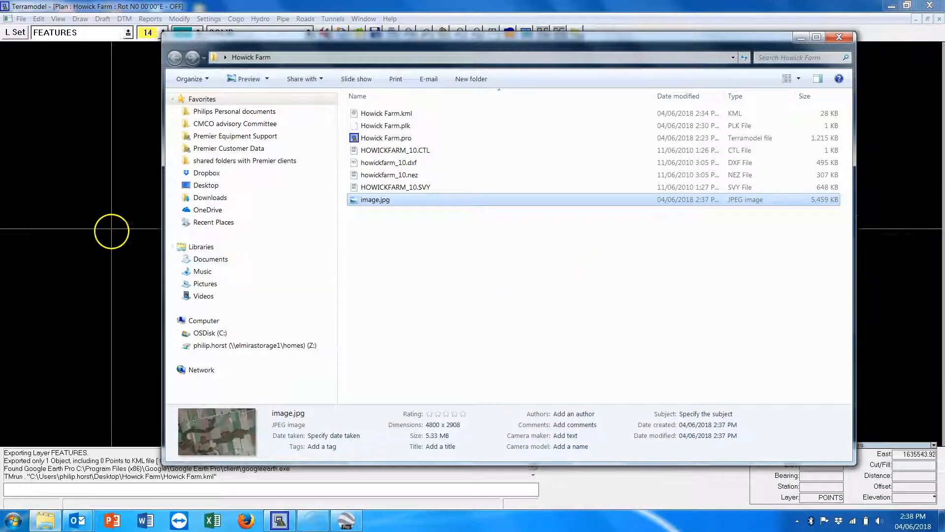
Return to the Howick Farm plan in Terramodel and start adding an image in the Image Manager.
{"action": "left_click", "coordinate": [109, 208]}
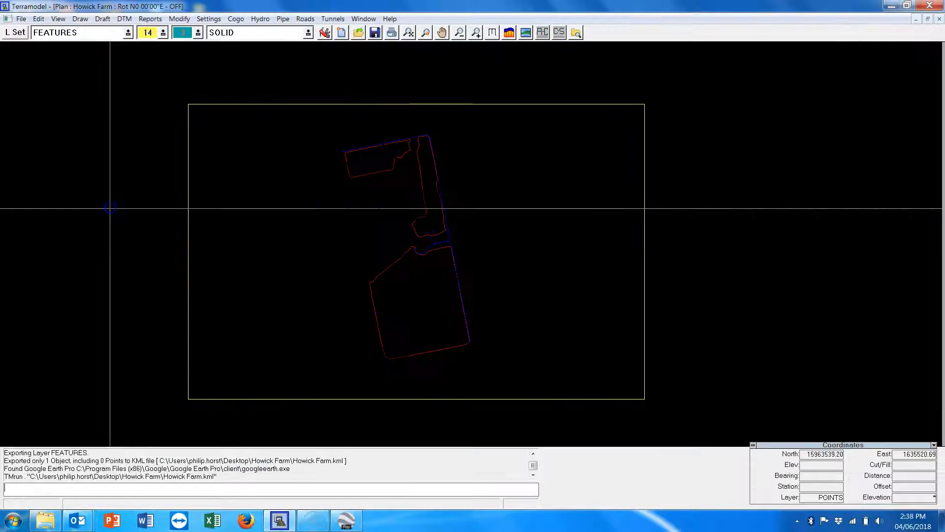
{"action": "left_click", "coordinate": [22, 20]}
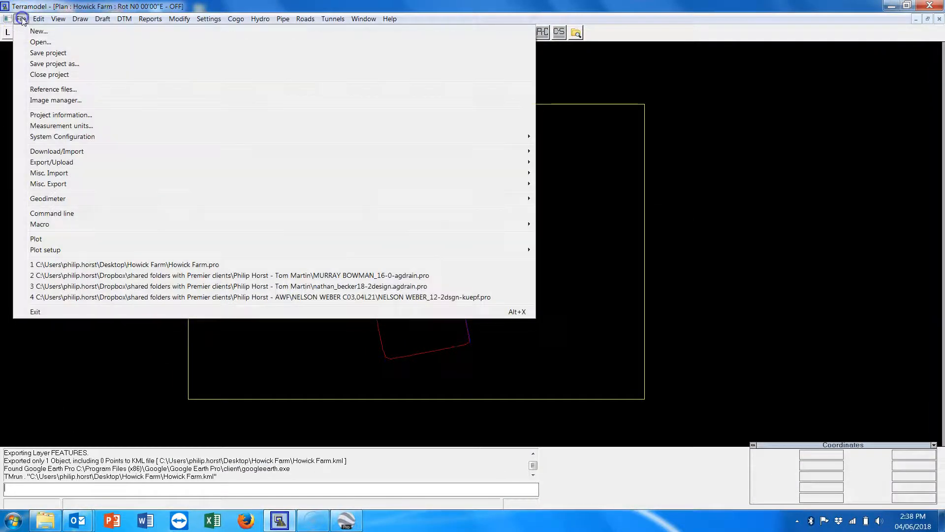
{"action": "left_click", "coordinate": [44, 101]}
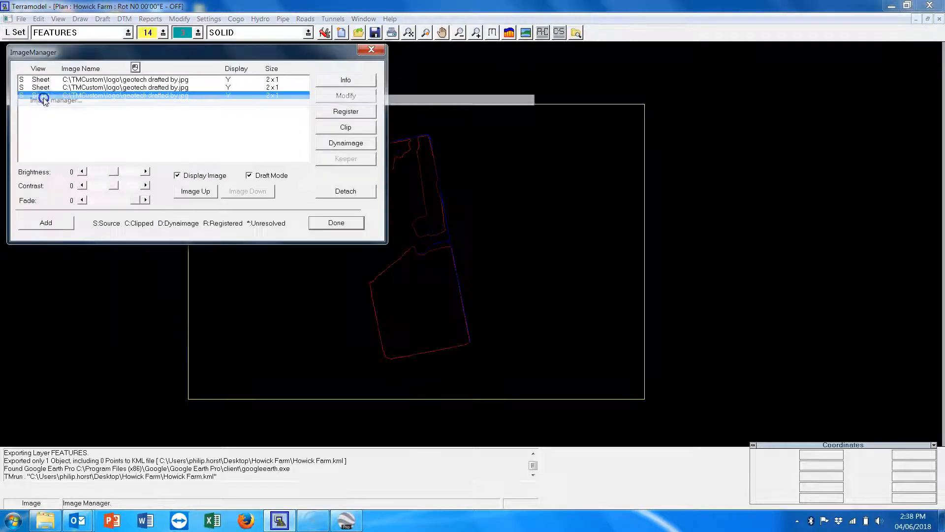
{"action": "left_click", "coordinate": [50, 222]}
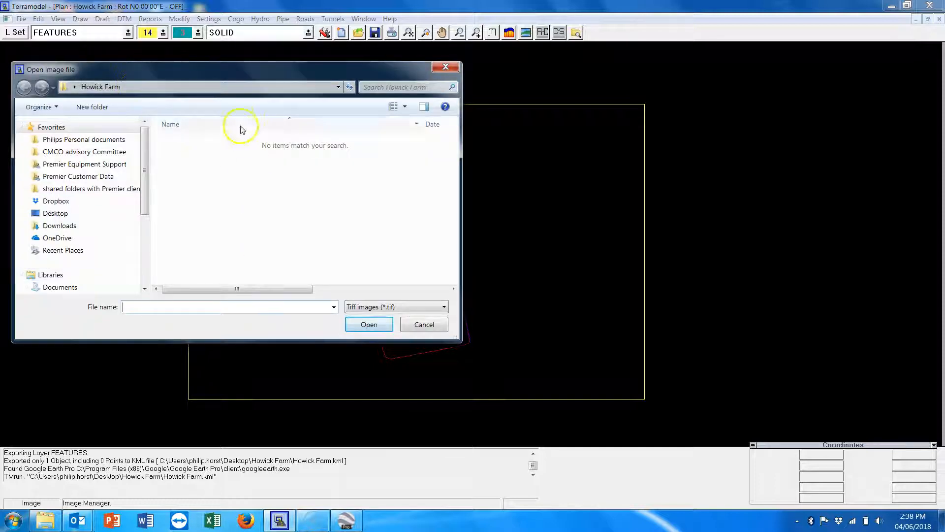
Browse to the Howick Farm folder on the Desktop, show all file types and open image.jpg as the source image.
{"action": "left_click", "coordinate": [256, 86]}
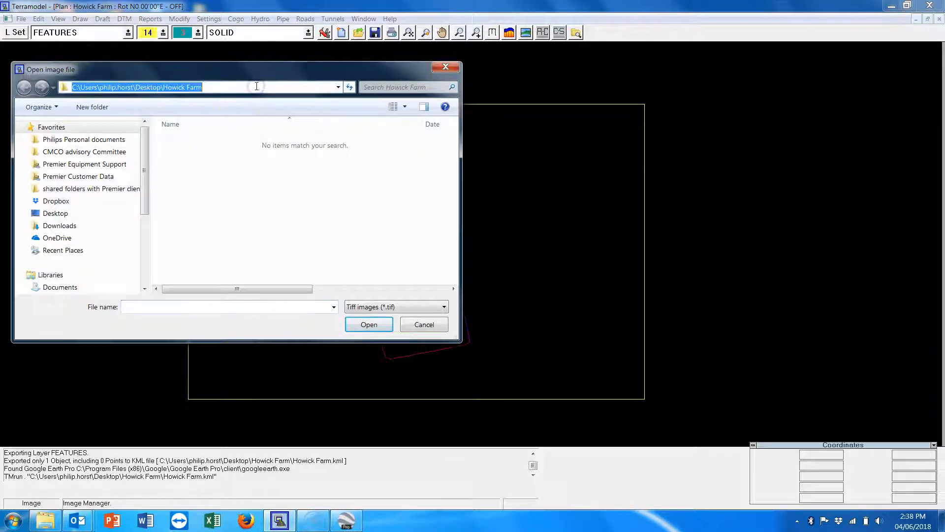
{"action": "left_click", "coordinate": [55, 214]}
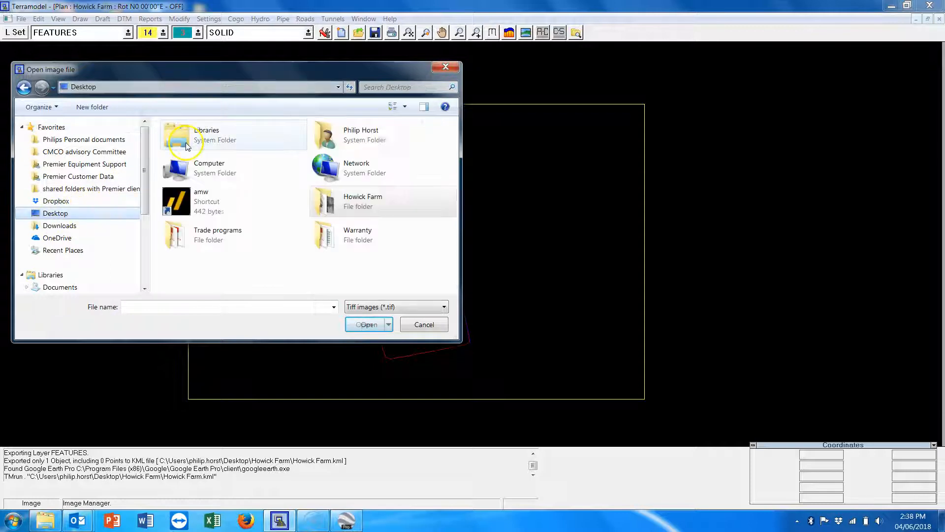
{"action": "double_click", "coordinate": [347, 205]}
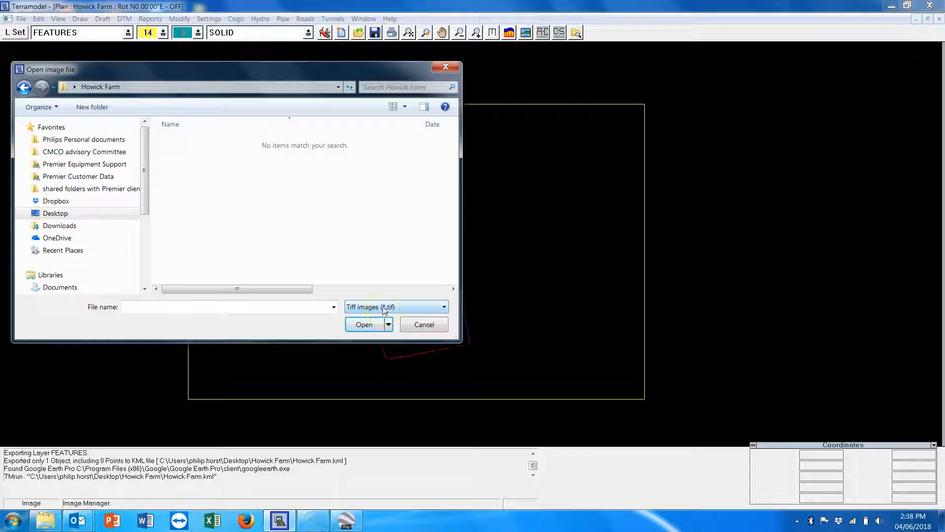
{"action": "left_click", "coordinate": [384, 308]}
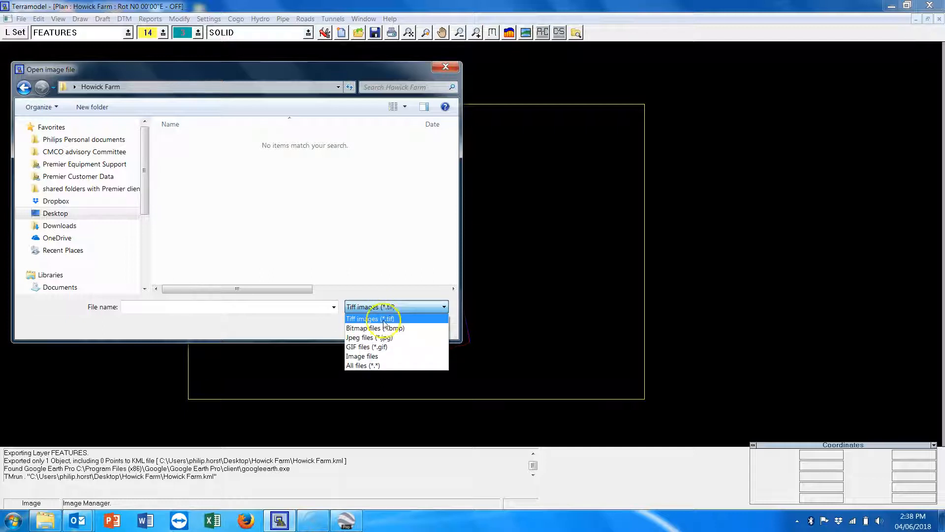
{"action": "left_click", "coordinate": [364, 365]}
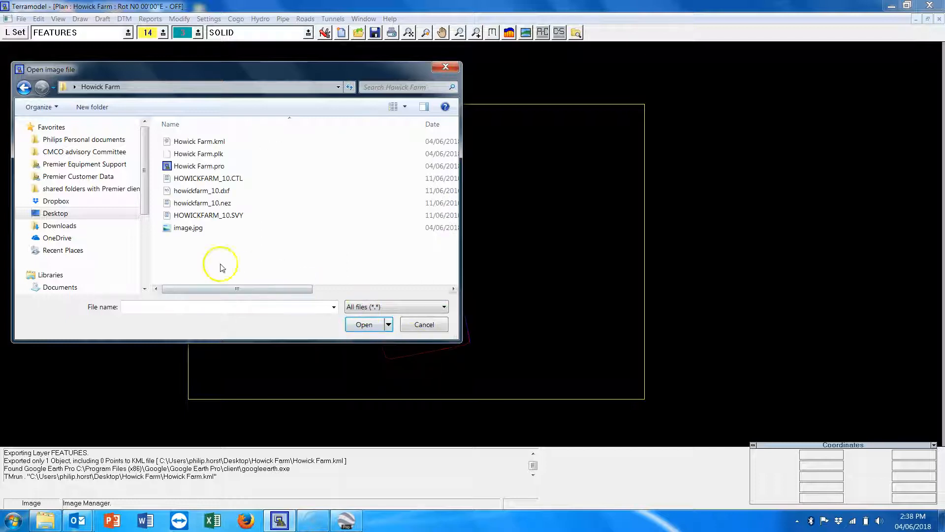
{"action": "left_click", "coordinate": [182, 229]}
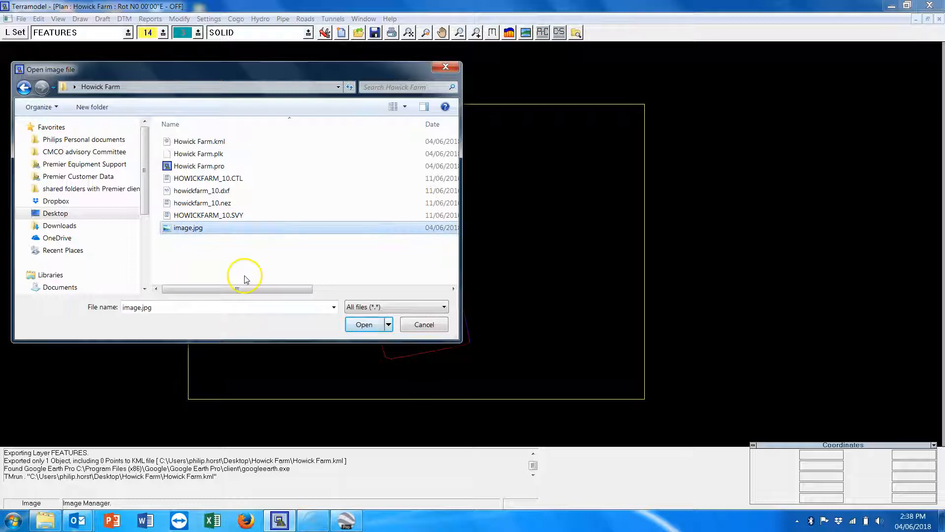
{"action": "left_click", "coordinate": [366, 323]}
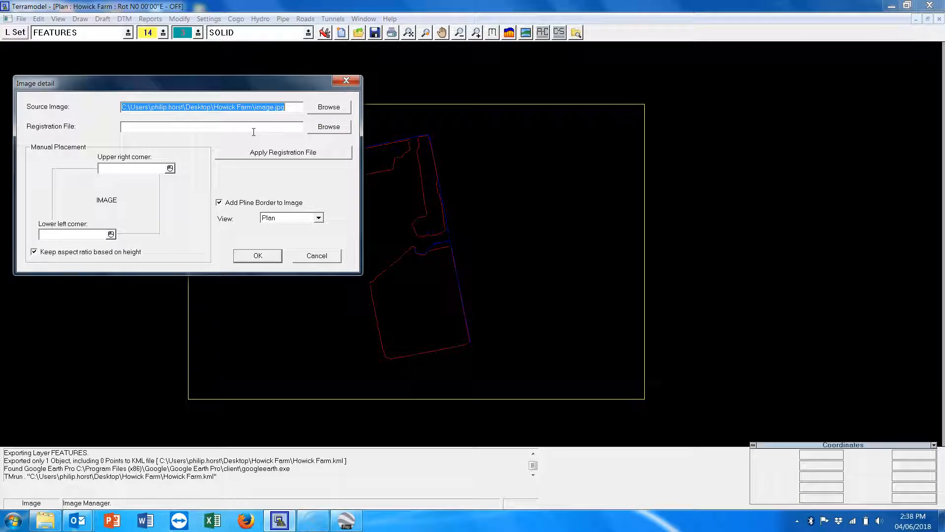
Place the image in the Plan view without a pline border, picking upper-right and lower-left corners outside the yellow box, and finish with the Image Manager.
{"action": "left_click_drag", "start_coordinate": [291, 80], "coordinate": [347, 76]}
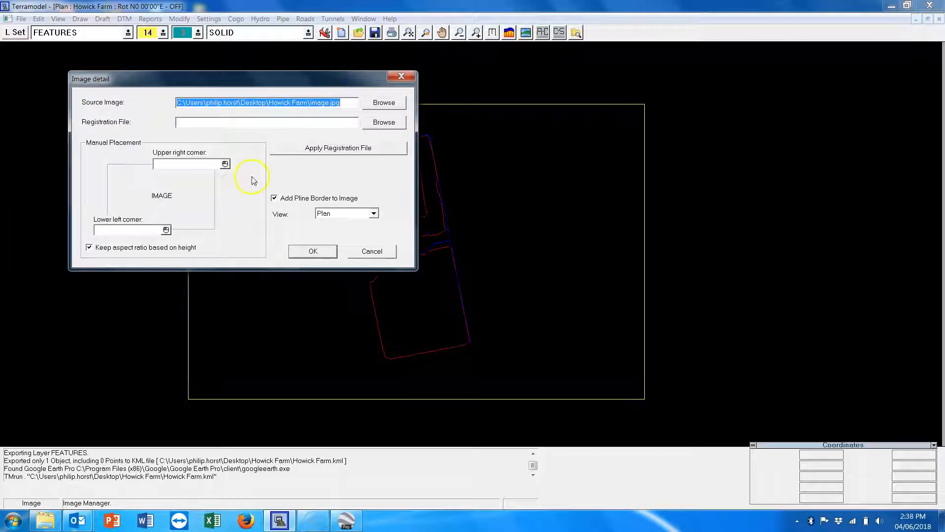
{"action": "left_click", "coordinate": [305, 201]}
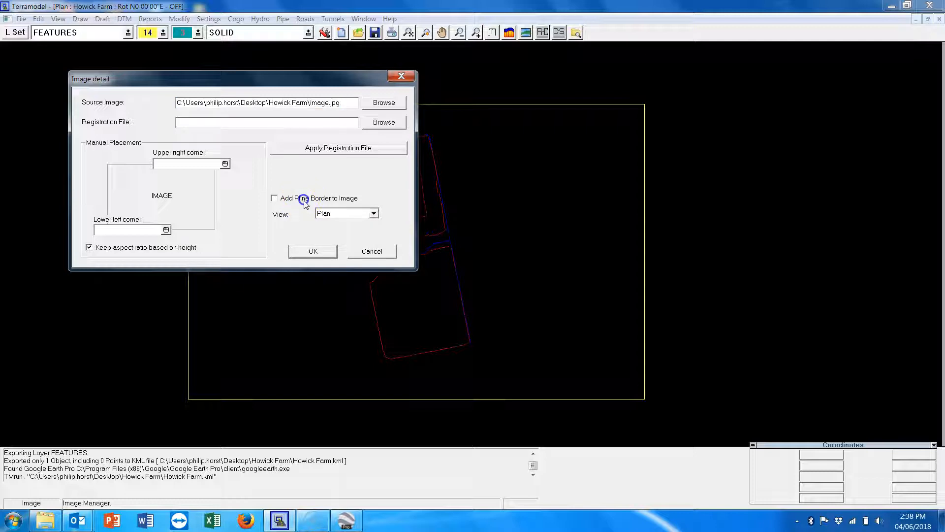
{"action": "left_click", "coordinate": [225, 164]}
{"action": "left_click", "coordinate": [525, 276]}
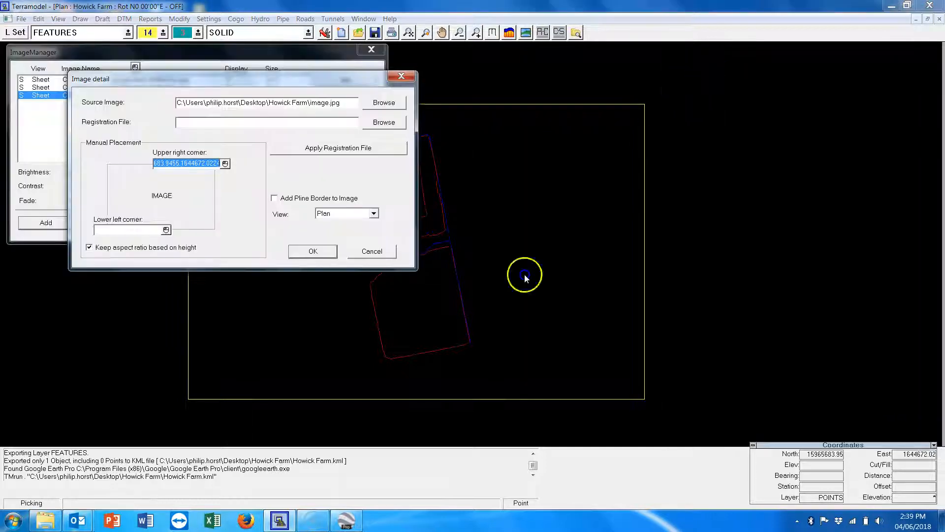
{"action": "left_click", "coordinate": [166, 229]}
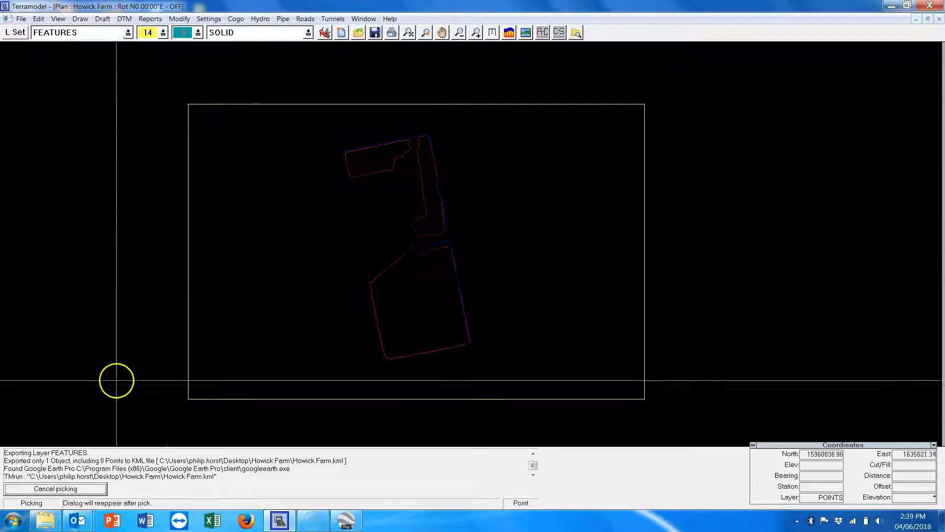
{"action": "left_click", "coordinate": [132, 436]}
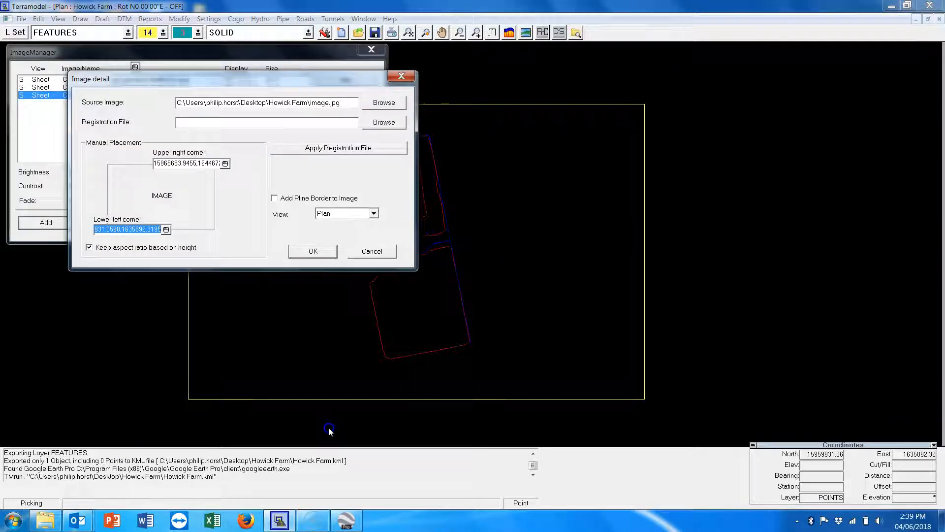
{"action": "left_click", "coordinate": [309, 251]}
{"action": "left_click", "coordinate": [338, 219]}
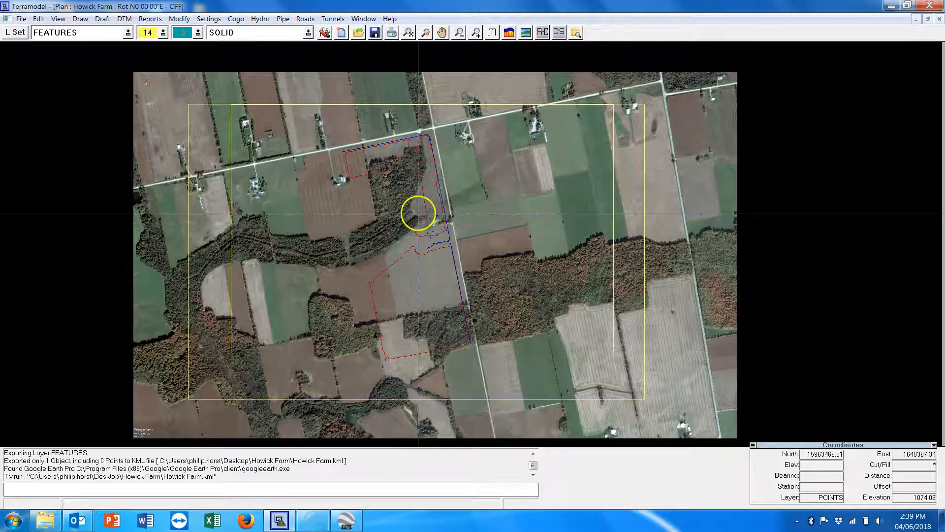
Examine how the yellow box in the placed image lines up with the drawn bounding box at their upper-right corners.
{"action": "scroll", "coordinate": [418, 211], "scroll_direction": "up", "scroll_amount": 2}
{"action": "scroll", "coordinate": [456, 258], "scroll_direction": "up", "scroll_amount": 2}
{"action": "scroll", "coordinate": [527, 259], "scroll_direction": "up", "scroll_amount": 2}
{"action": "left_click_drag", "start_coordinate": [593, 320], "coordinate": [523, 297]}
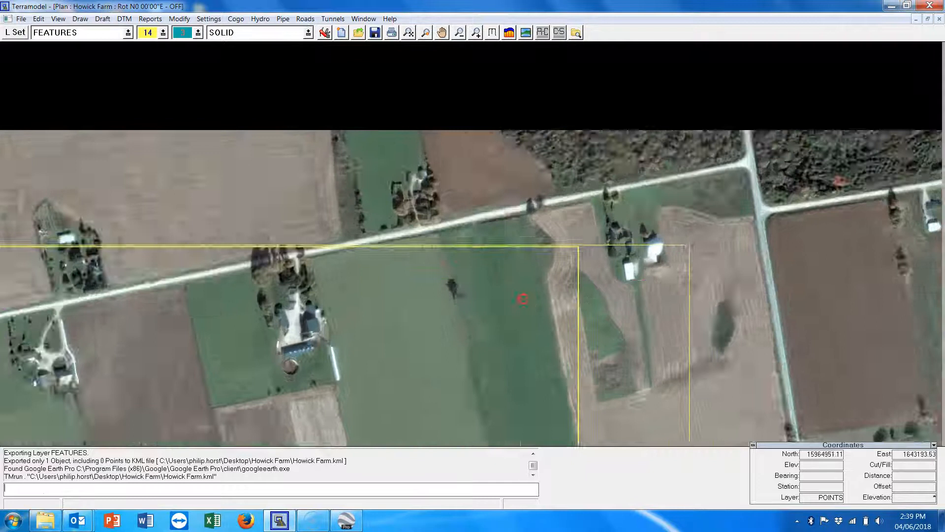
{"action": "scroll", "coordinate": [541, 290], "scroll_direction": "up", "scroll_amount": 6}
{"action": "left_click_drag", "start_coordinate": [768, 285], "coordinate": [338, 238]}
{"action": "scroll", "coordinate": [355, 221], "scroll_direction": "up", "scroll_amount": 1}
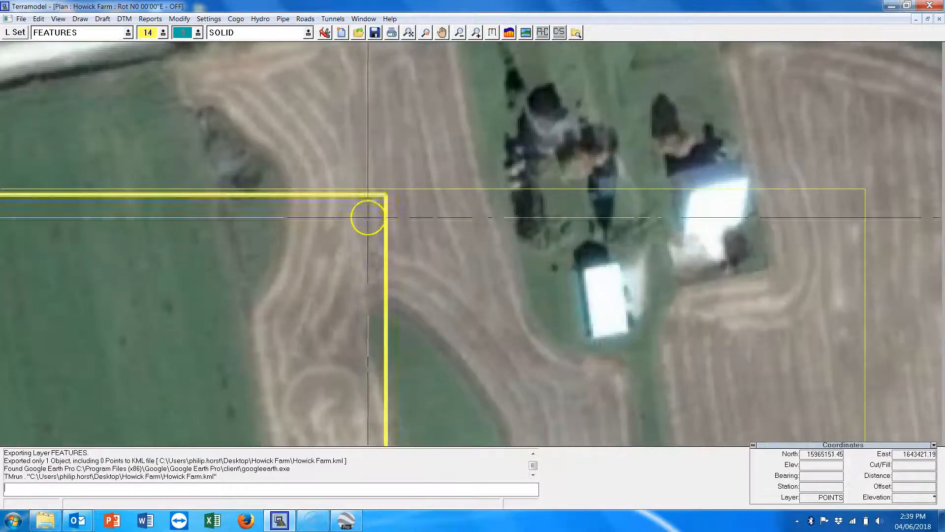
Identify the thin drawn bounding-box pline near its upper-right corner to tell it apart from the thick yellow box in the image.
{"action": "scroll", "coordinate": [371, 205], "scroll_direction": "up", "scroll_amount": 2}
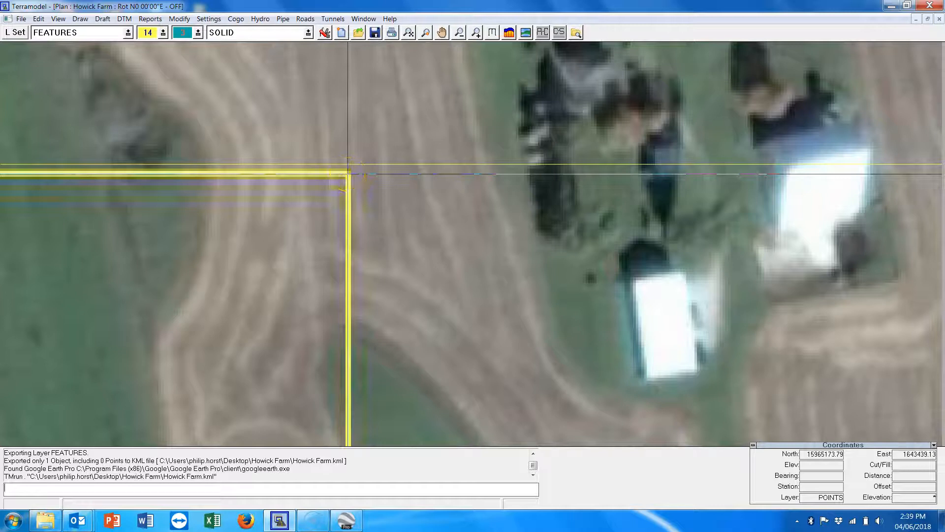
{"action": "scroll", "coordinate": [348, 173], "scroll_direction": "down", "scroll_amount": 3}
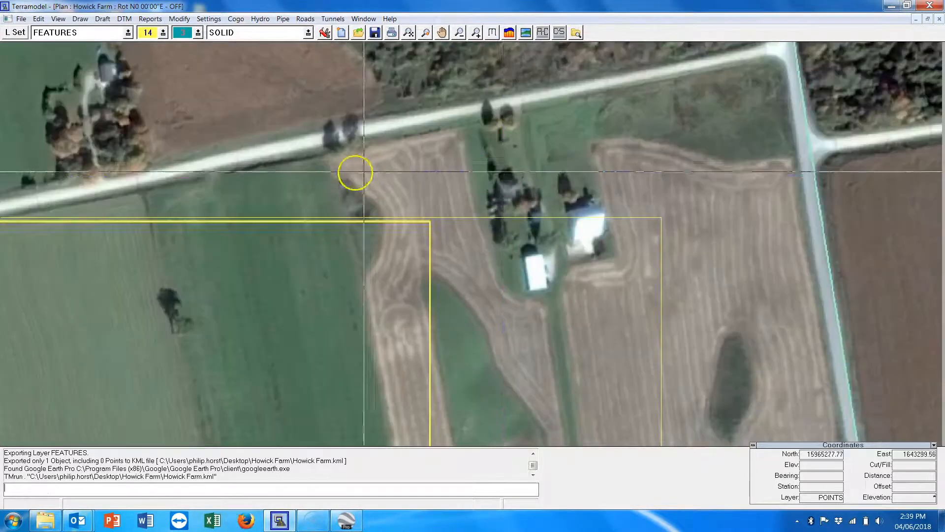
{"action": "right_click", "coordinate": [630, 212]}
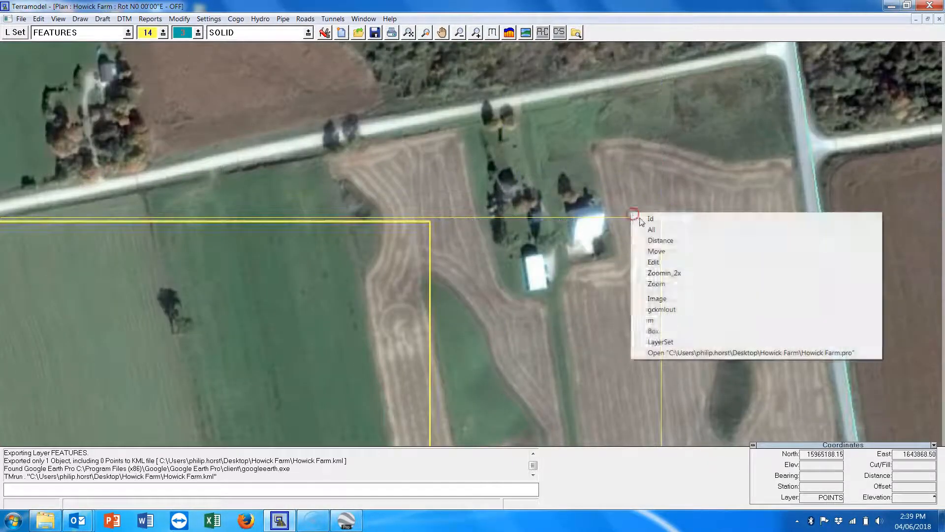
{"action": "left_click", "coordinate": [635, 214]}
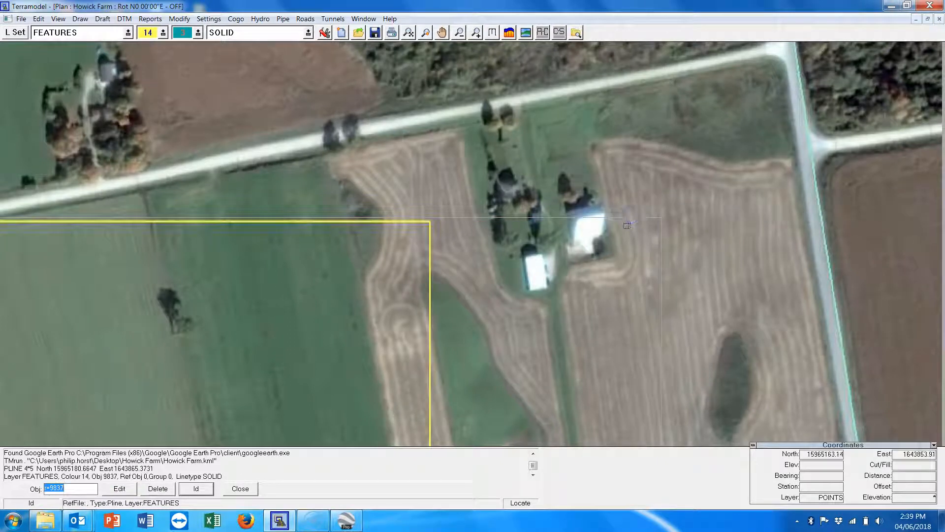
{"action": "key", "text": "Escape"}
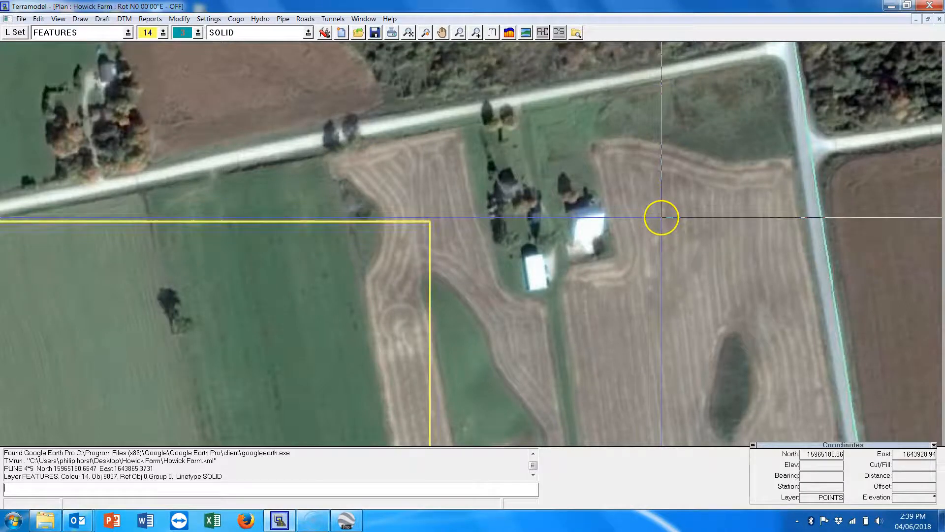
{"action": "scroll", "coordinate": [661, 217], "scroll_direction": "down", "scroll_amount": 5}
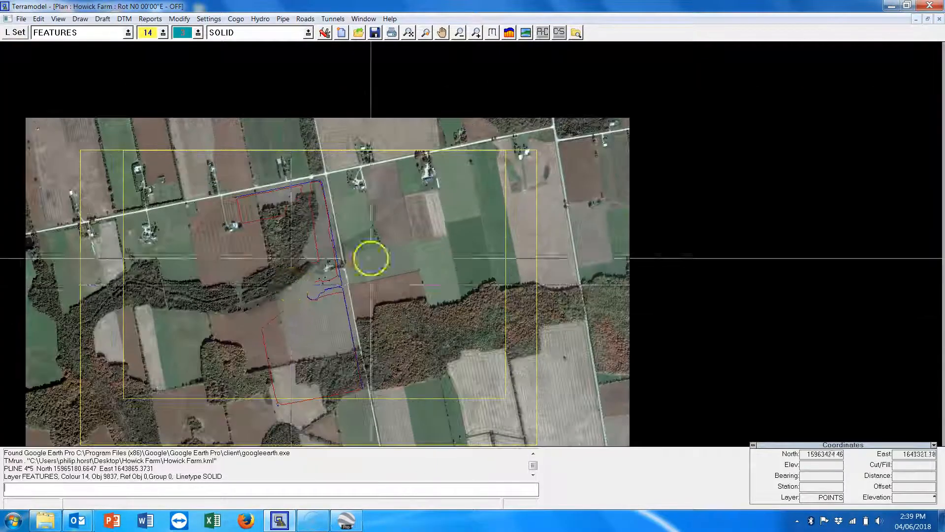
Start a two-point registration of the Plan image image.jpg and pick the upper-right corner of the image's yellow box as Source Pick A.
{"action": "left_click", "coordinate": [22, 19]}
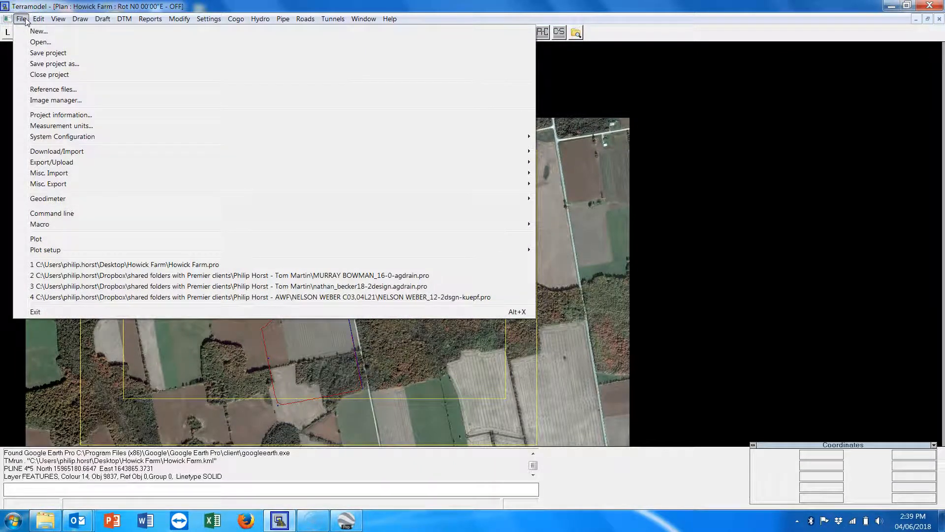
{"action": "left_click", "coordinate": [54, 100]}
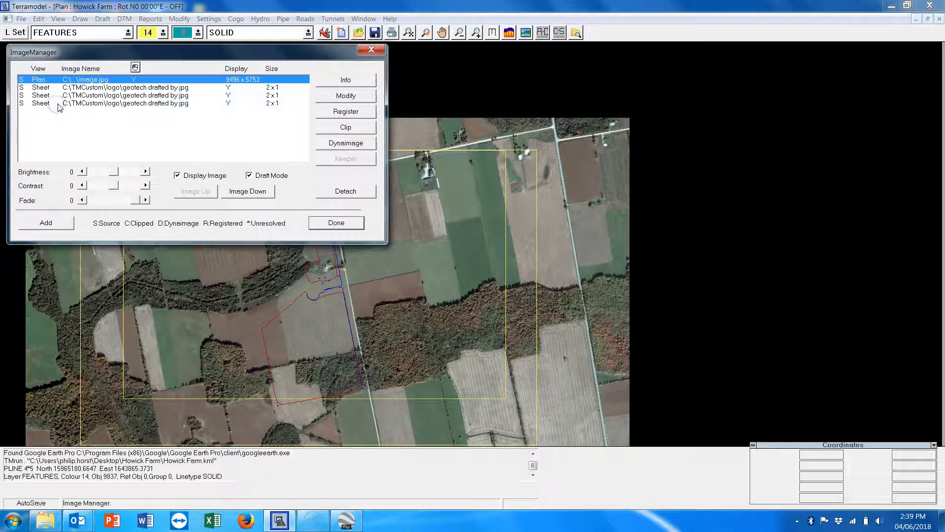
{"action": "left_click", "coordinate": [176, 79]}
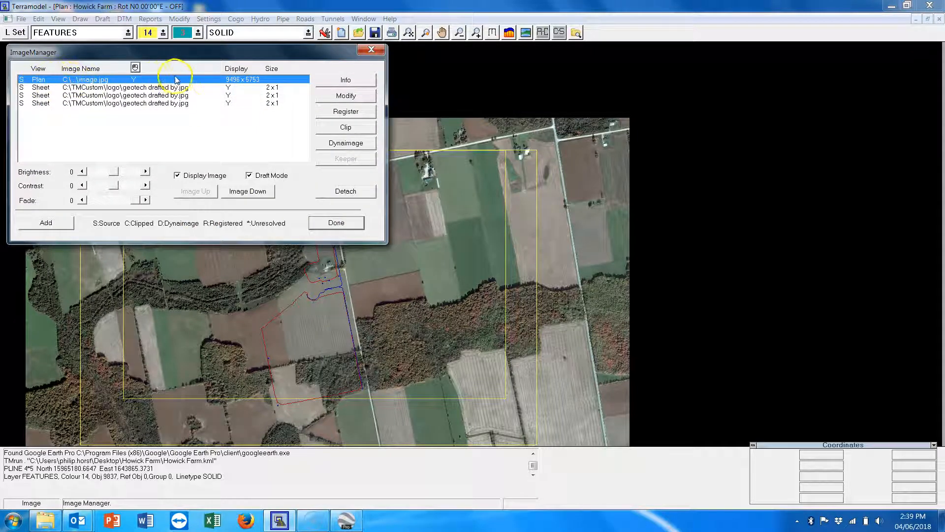
{"action": "left_click", "coordinate": [358, 113]}
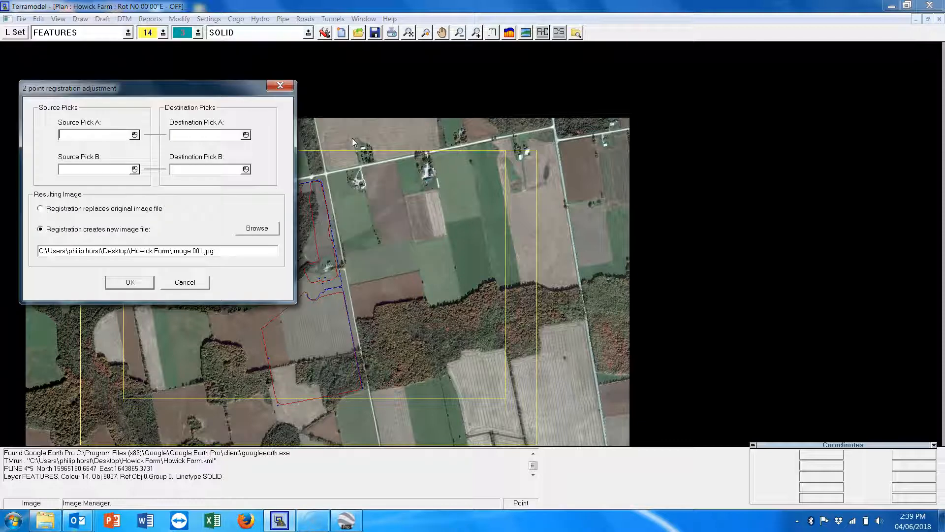
{"action": "left_click", "coordinate": [134, 135]}
{"action": "scroll", "coordinate": [517, 117], "scroll_direction": "up", "scroll_amount": 3}
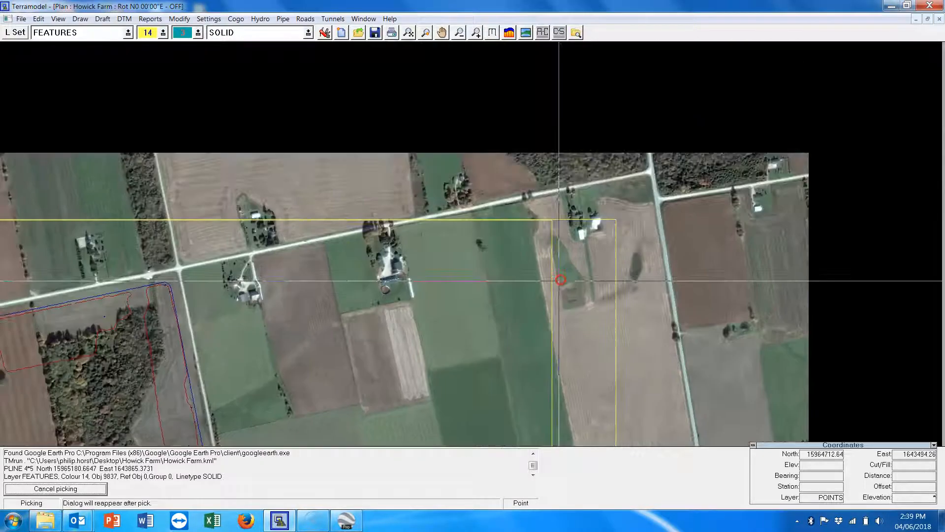
{"action": "scroll", "coordinate": [560, 280], "scroll_direction": "up", "scroll_amount": 5}
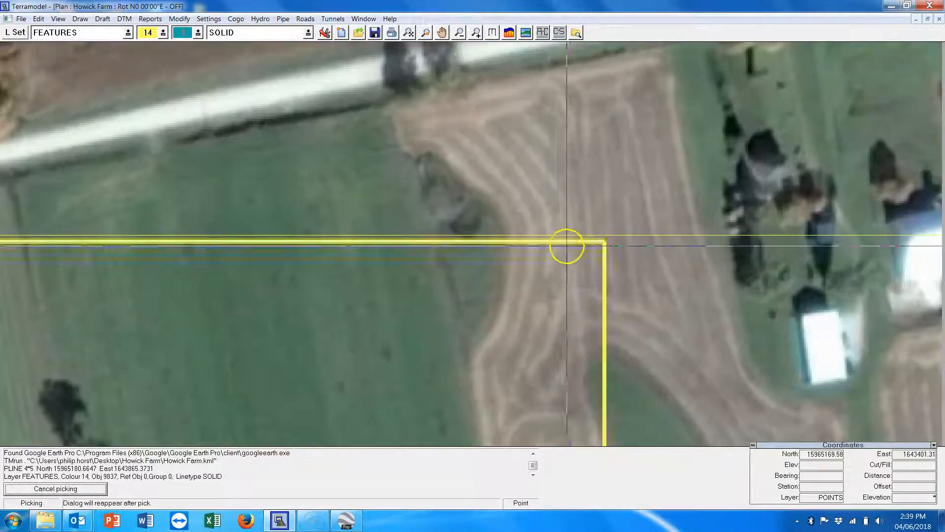
{"action": "scroll", "coordinate": [567, 245], "scroll_direction": "up", "scroll_amount": 5}
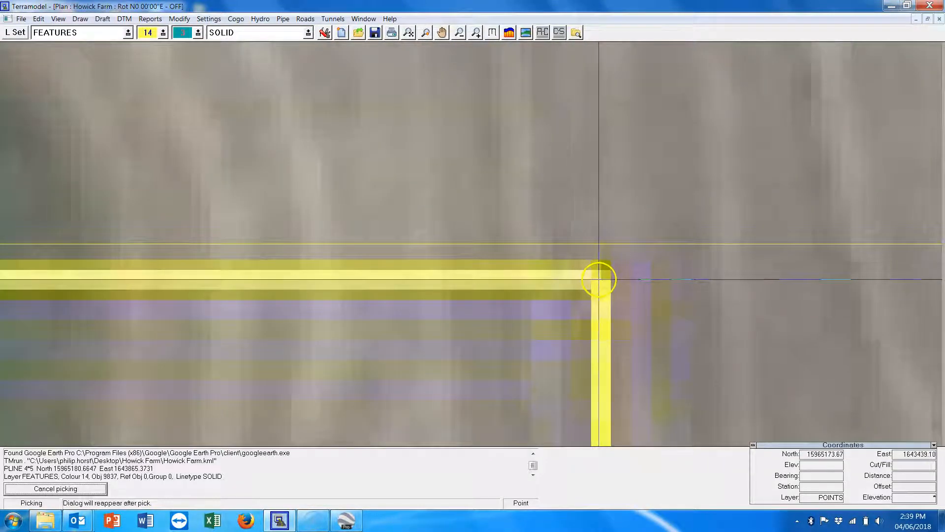
{"action": "left_click", "coordinate": [599, 279]}
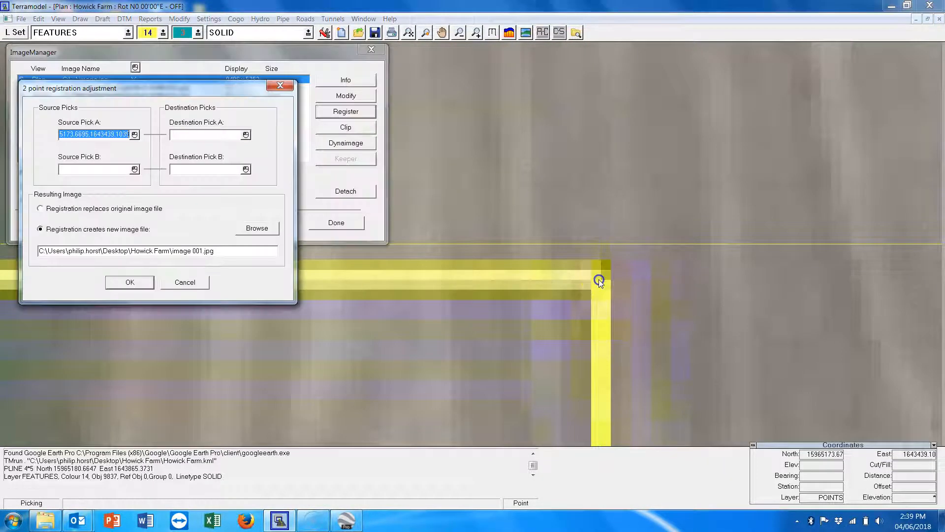
Set Destination Pick A to the upper-right corner of the drawn bounding box using an End snap.
{"action": "left_click", "coordinate": [245, 134]}
{"action": "scroll", "coordinate": [363, 158], "scroll_direction": "down", "scroll_amount": 6}
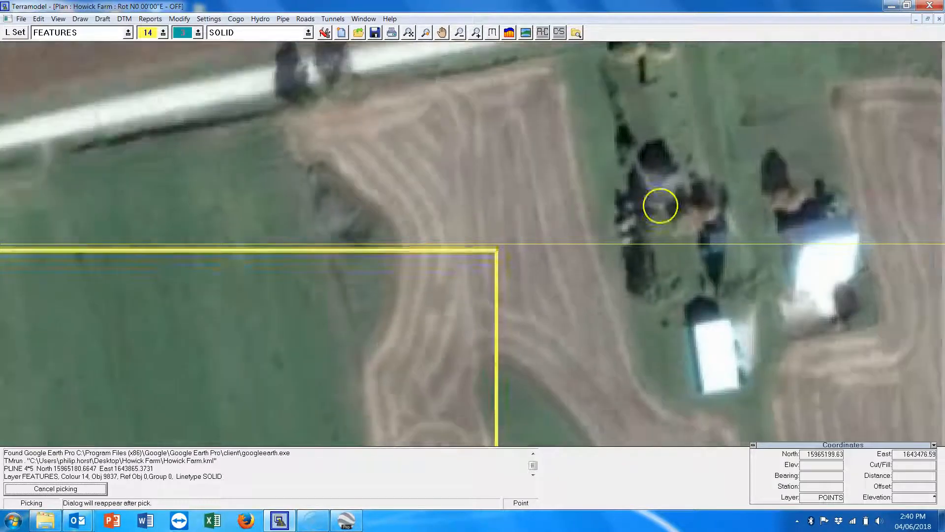
{"action": "scroll", "coordinate": [586, 255], "scroll_direction": "down", "scroll_amount": 2}
{"action": "scroll", "coordinate": [597, 249], "scroll_direction": "up", "scroll_amount": 6}
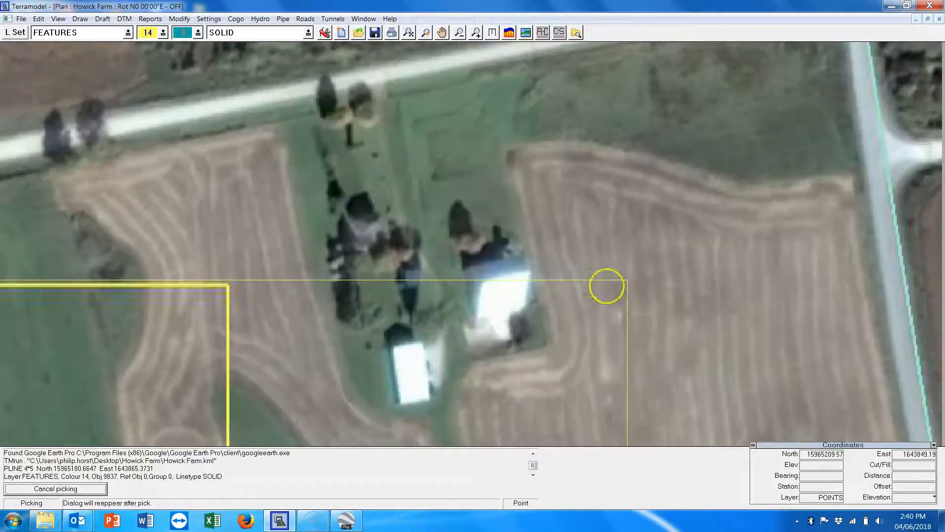
{"action": "scroll", "coordinate": [699, 197], "scroll_direction": "up", "scroll_amount": 2}
{"action": "right_click", "coordinate": [697, 172]}
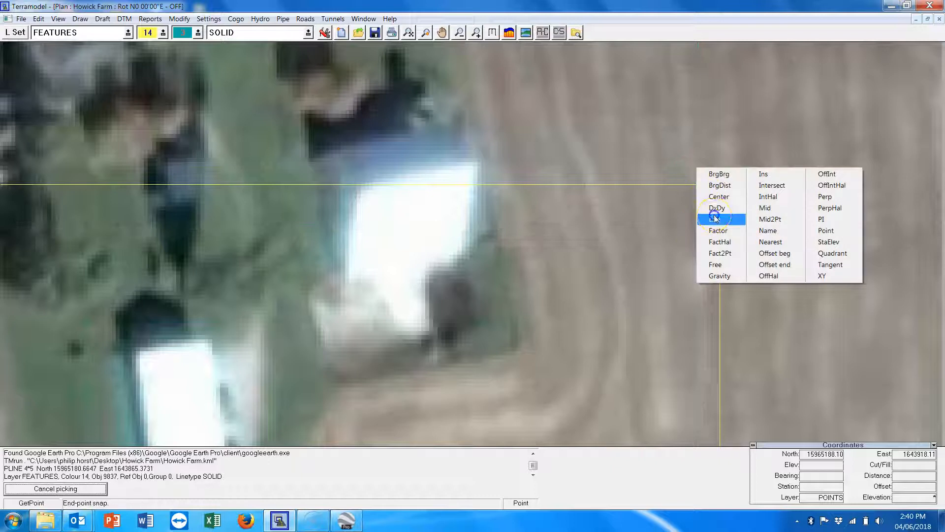
{"action": "left_click", "coordinate": [718, 215]}
{"action": "left_click", "coordinate": [685, 182]}
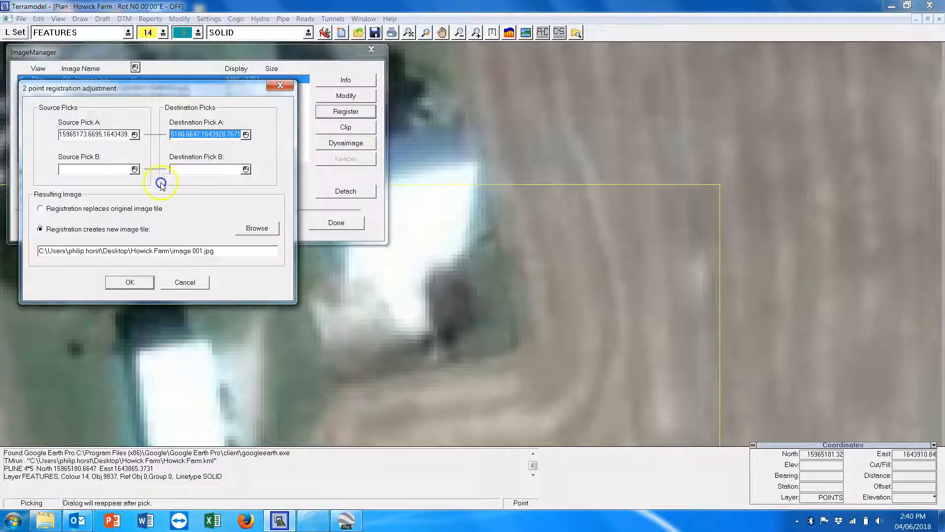
Set Source Pick B to the lower-left corner of the thick yellow box in the image.
{"action": "left_click", "coordinate": [135, 169]}
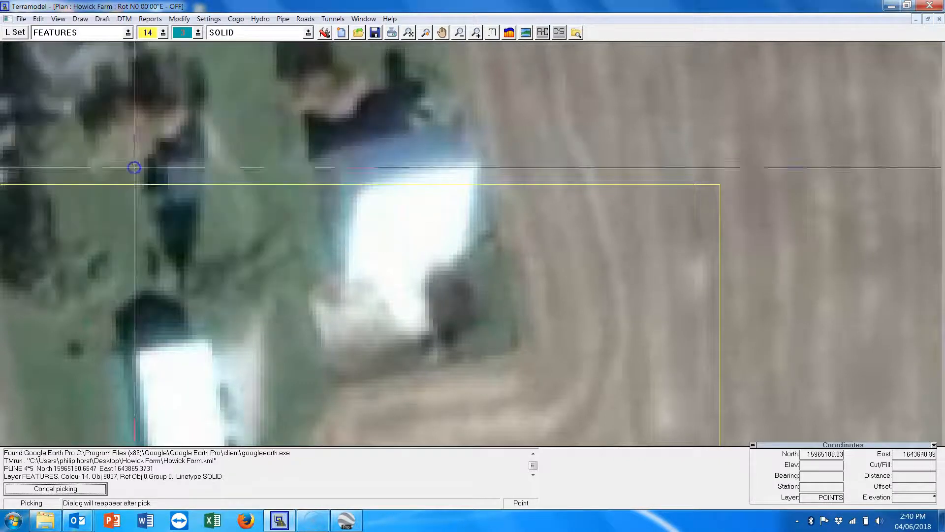
{"action": "scroll", "coordinate": [194, 224], "scroll_direction": "down", "scroll_amount": 5}
{"action": "scroll", "coordinate": [248, 300], "scroll_direction": "down", "scroll_amount": 2}
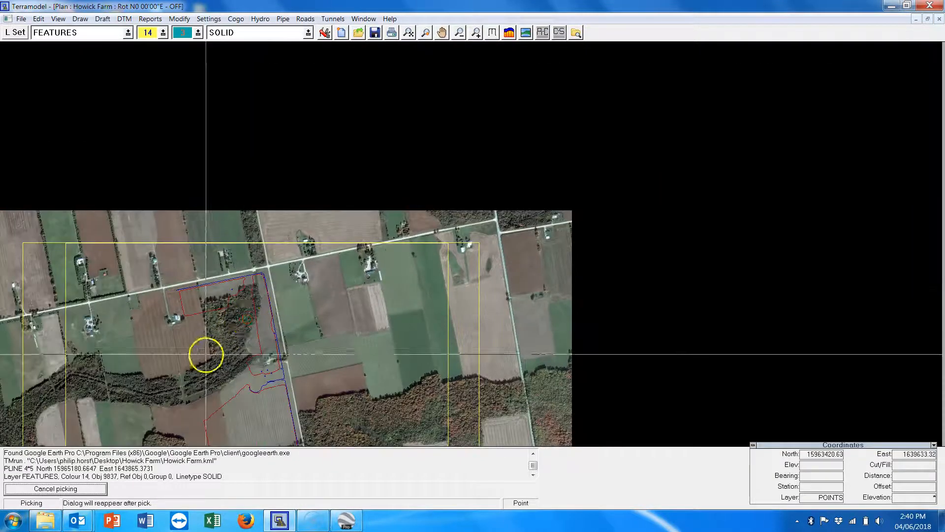
{"action": "left_click_drag", "start_coordinate": [205, 355], "coordinate": [469, 185]}
{"action": "left_click_drag", "start_coordinate": [363, 276], "coordinate": [465, 202]}
{"action": "scroll", "coordinate": [447, 273], "scroll_direction": "up", "scroll_amount": 2}
{"action": "scroll", "coordinate": [447, 273], "scroll_direction": "up", "scroll_amount": 6}
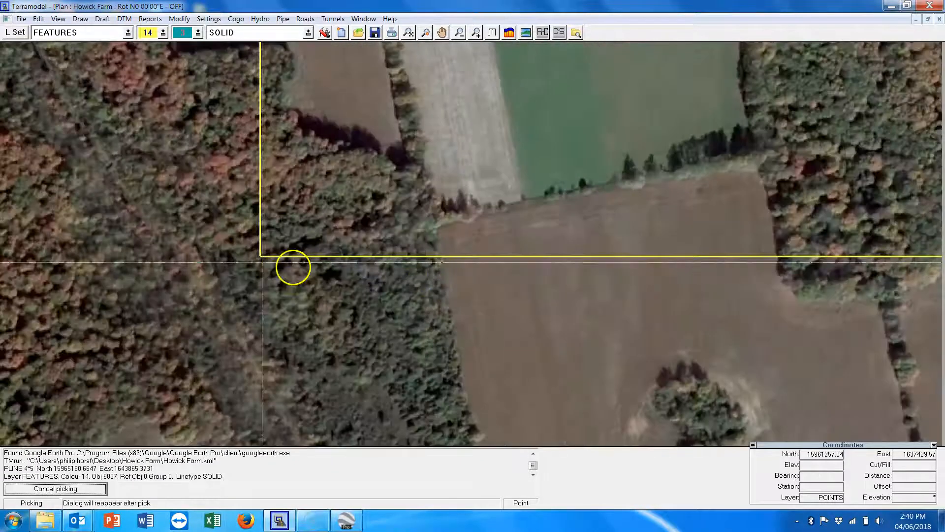
{"action": "scroll", "coordinate": [311, 297], "scroll_direction": "up", "scroll_amount": 3}
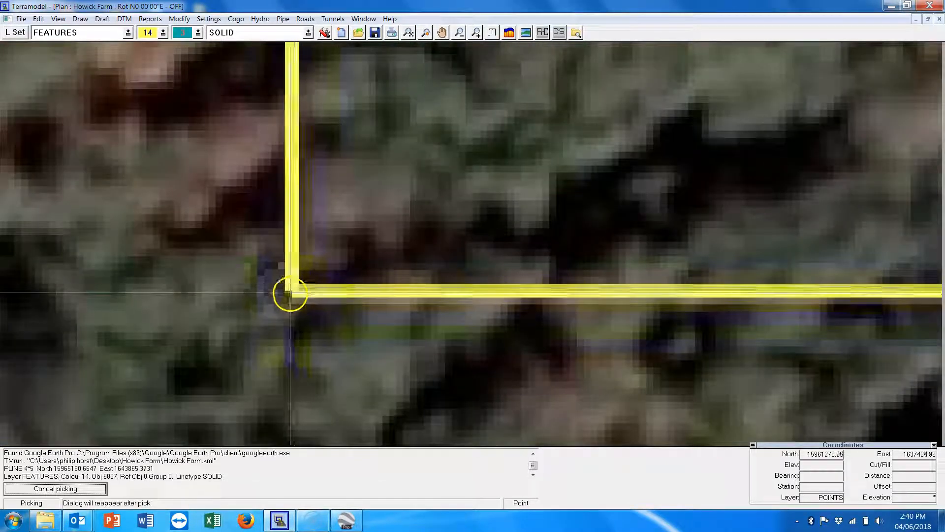
{"action": "left_click", "coordinate": [293, 291]}
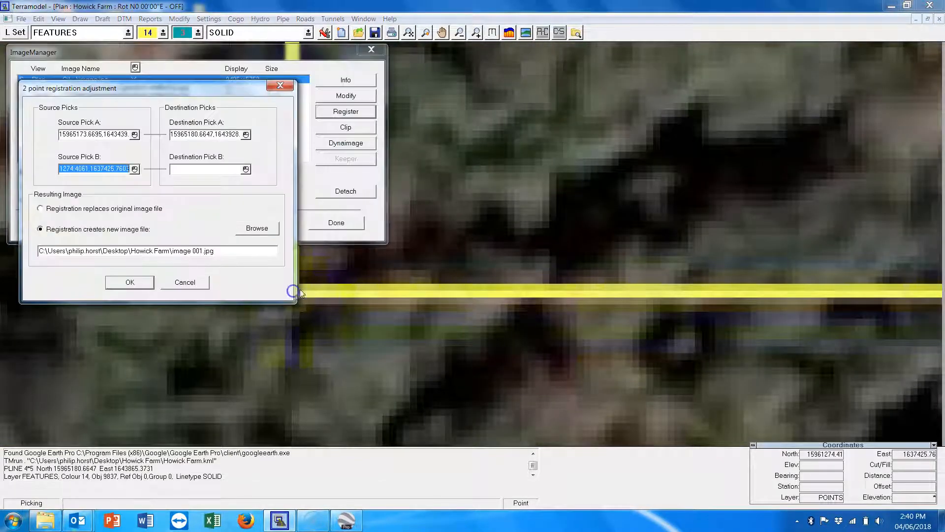
End-snap Destination Pick B to the drawn box's lower-left corner and register the image as new file image 001.jpg, finishing with the Image Manager.
{"action": "scroll", "coordinate": [243, 164], "scroll_direction": "down", "scroll_amount": 10}
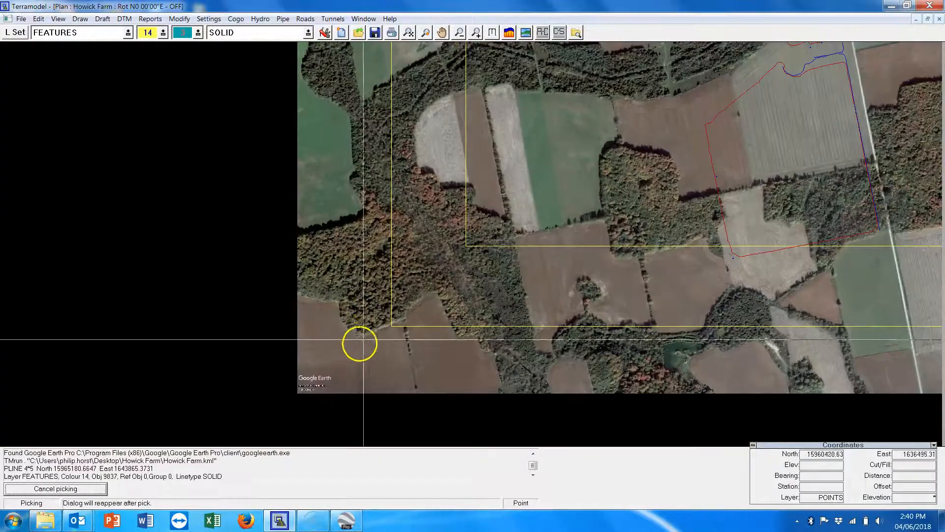
{"action": "scroll", "coordinate": [433, 232], "scroll_direction": "up", "scroll_amount": 6}
{"action": "right_click", "coordinate": [485, 144]}
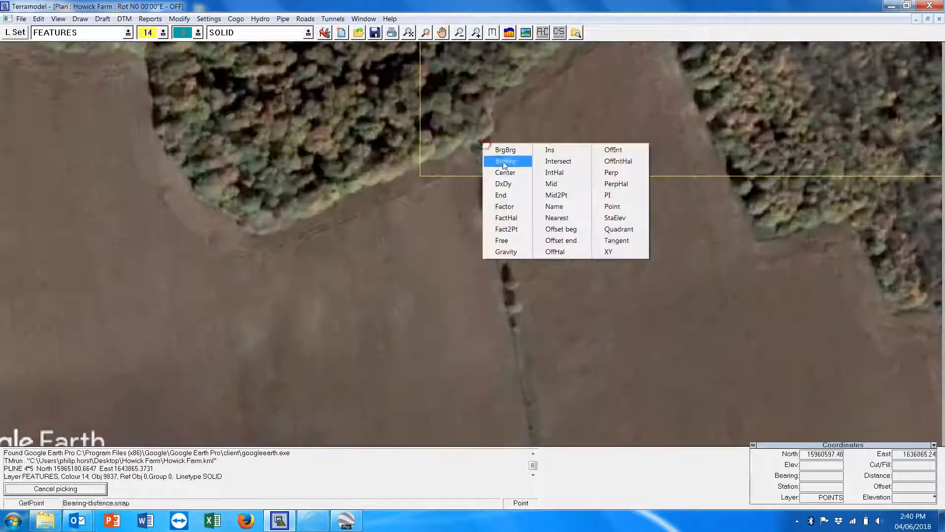
{"action": "left_click", "coordinate": [510, 195]}
{"action": "left_click", "coordinate": [466, 174]}
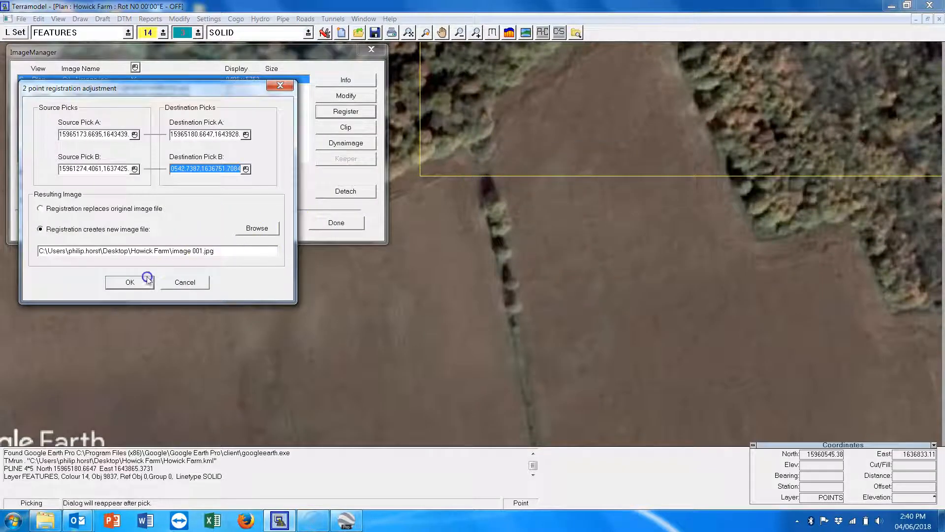
{"action": "key", "text": "Return"}
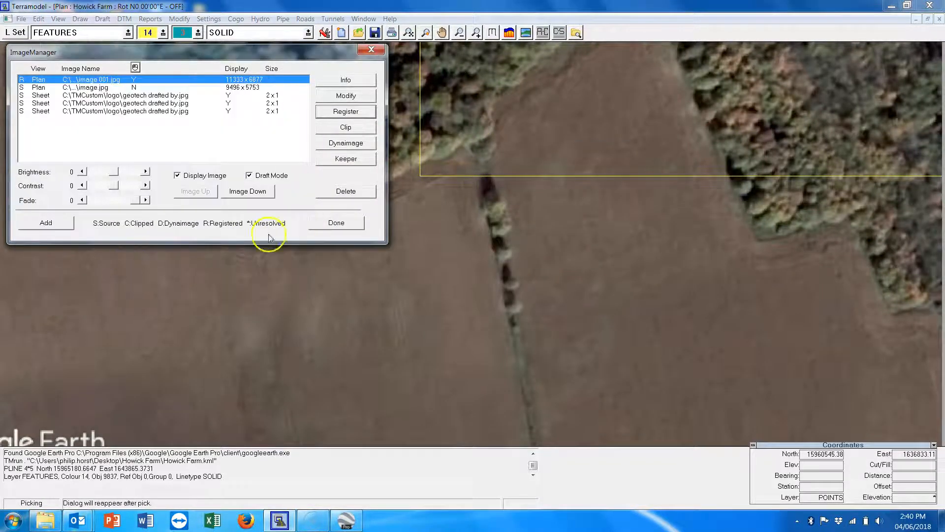
{"action": "left_click", "coordinate": [337, 223]}
Examine how the registered image lines up with the surveyed field boundaries, roads, woodlot edges and farmstead driveway.
{"action": "scroll", "coordinate": [443, 199], "scroll_direction": "down", "scroll_amount": 8}
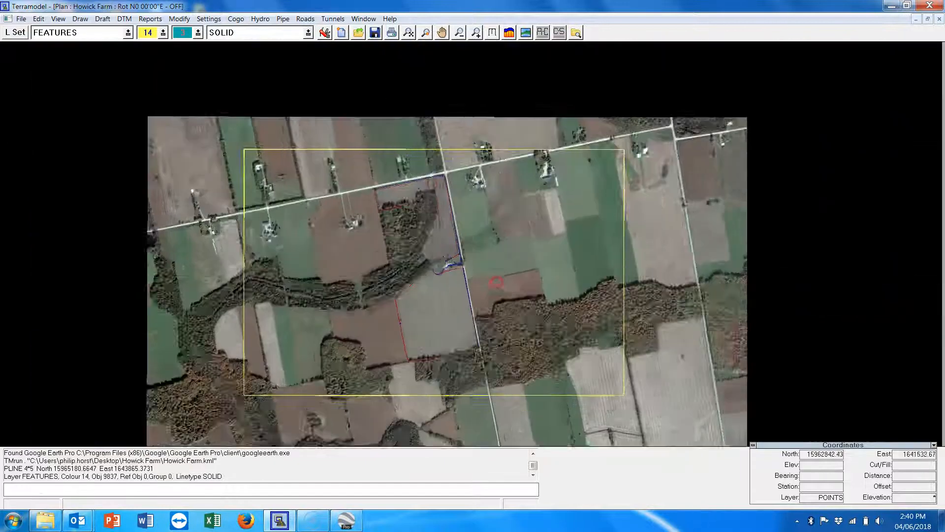
{"action": "scroll", "coordinate": [495, 208], "scroll_direction": "up", "scroll_amount": 8}
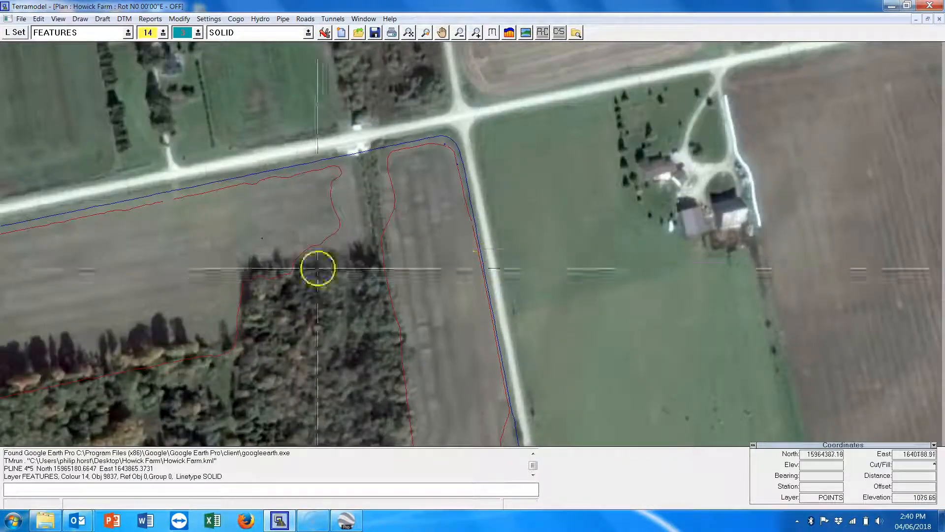
{"action": "scroll", "coordinate": [327, 180], "scroll_direction": "up", "scroll_amount": 3}
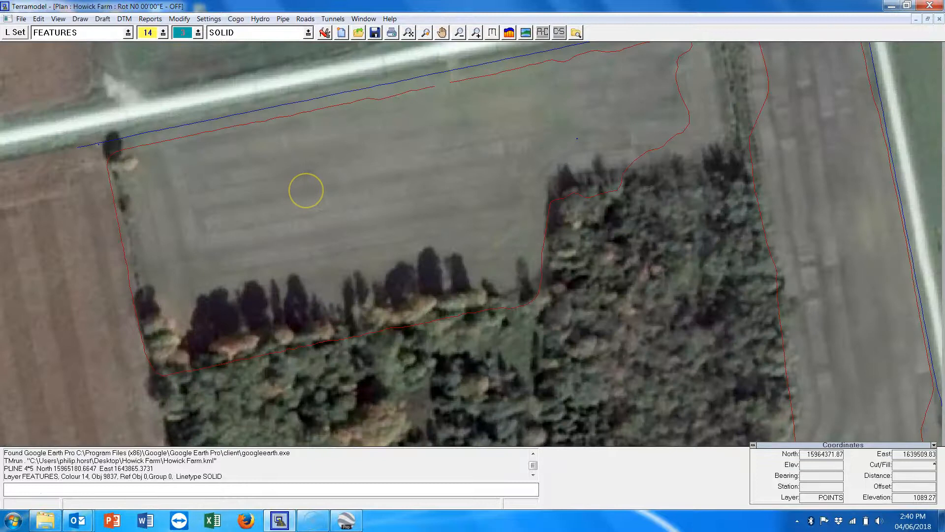
{"action": "scroll", "coordinate": [306, 190], "scroll_direction": "down", "scroll_amount": 2}
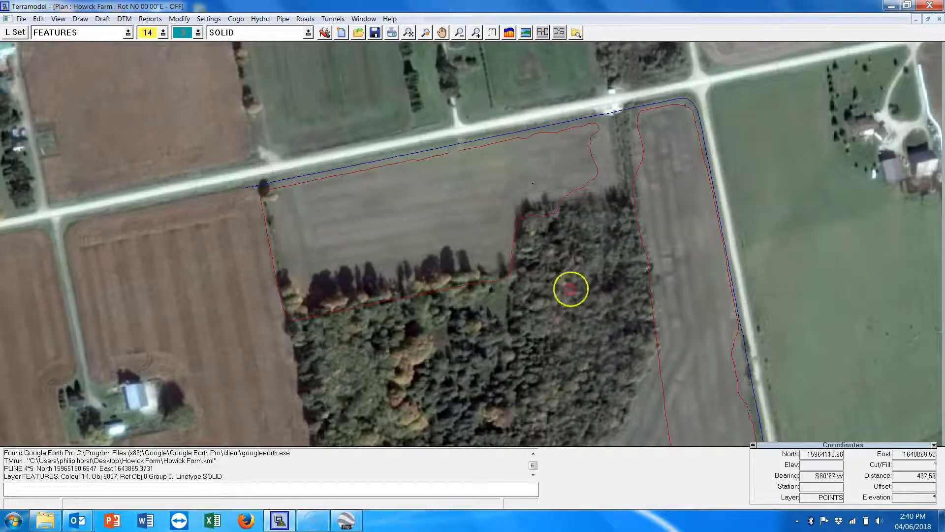
{"action": "left_click_drag", "start_coordinate": [572, 289], "coordinate": [509, 319]}
{"action": "scroll", "coordinate": [509, 318], "scroll_direction": "up", "scroll_amount": 2}
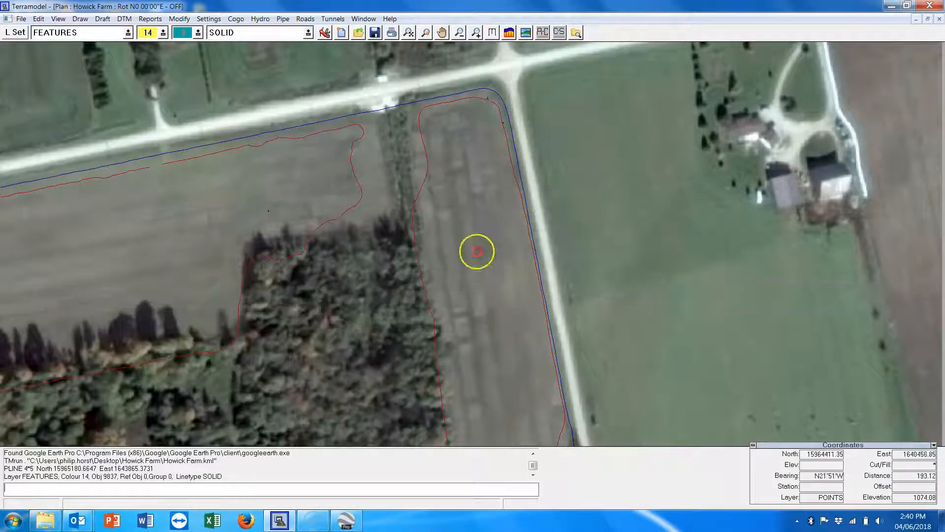
{"action": "left_click_drag", "start_coordinate": [477, 252], "coordinate": [426, 118]}
{"action": "left_click_drag", "start_coordinate": [447, 344], "coordinate": [403, 75]}
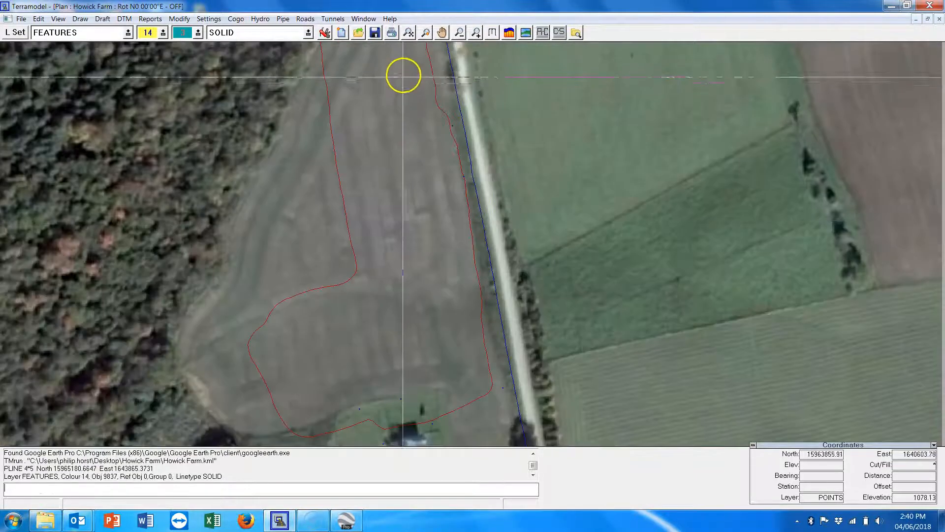
{"action": "scroll", "coordinate": [414, 261], "scroll_direction": "down", "scroll_amount": 3}
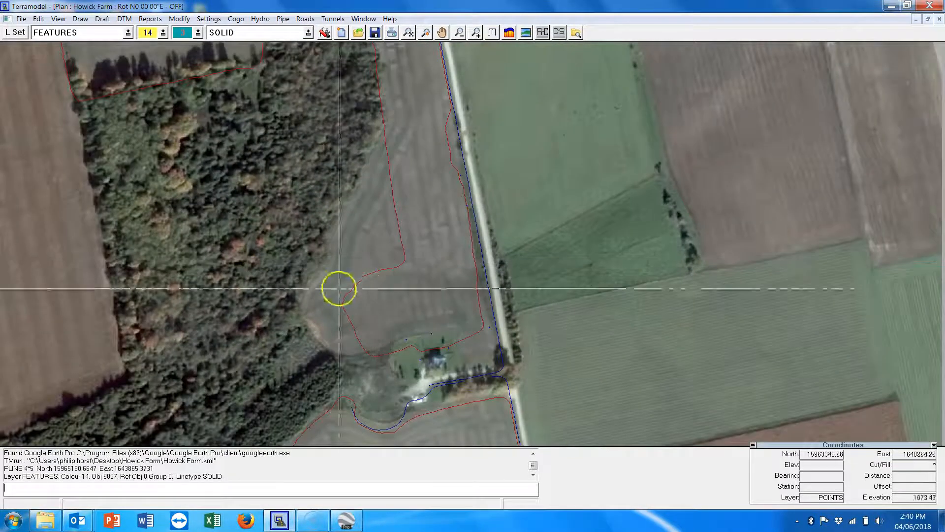
{"action": "left_click_drag", "start_coordinate": [270, 243], "coordinate": [334, 131]}
{"action": "scroll", "coordinate": [333, 131], "scroll_direction": "up", "scroll_amount": 5}
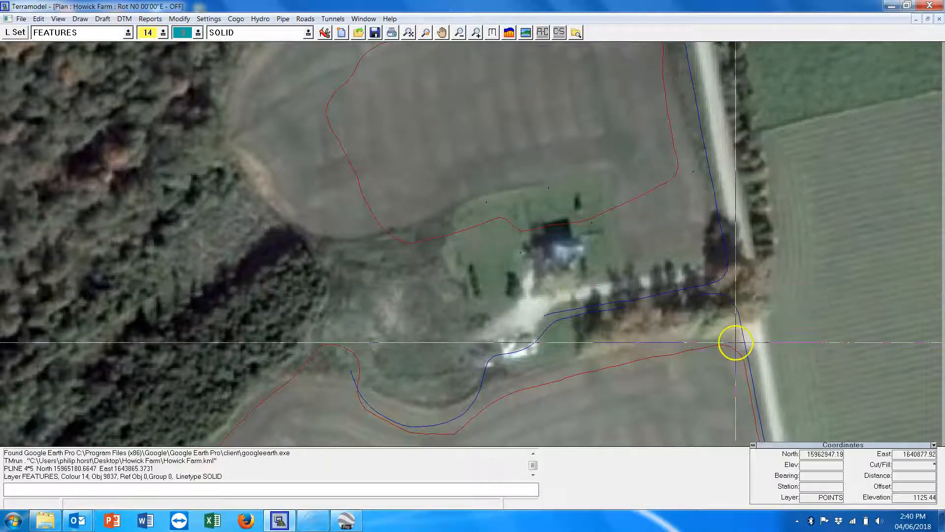
Examine how the image's thick yellow box lines up with the drawn bounding box along its northern edge and corners.
{"action": "scroll", "coordinate": [637, 305], "scroll_direction": "down", "scroll_amount": 6}
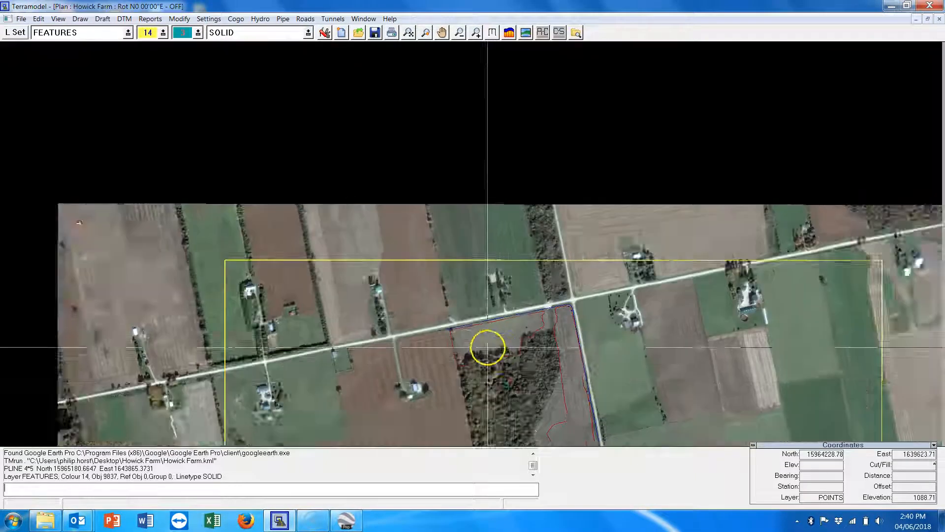
{"action": "scroll", "coordinate": [488, 348], "scroll_direction": "up", "scroll_amount": 3}
{"action": "left_click_drag", "start_coordinate": [424, 363], "coordinate": [600, 287]}
{"action": "scroll", "coordinate": [600, 287], "scroll_direction": "up", "scroll_amount": 2}
{"action": "scroll", "coordinate": [162, 243], "scroll_direction": "up", "scroll_amount": 3}
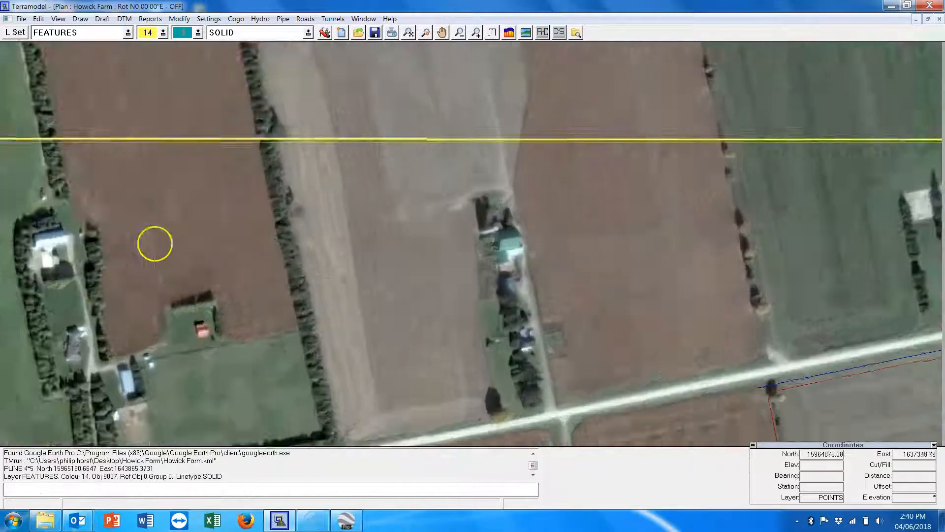
{"action": "left_click_drag", "start_coordinate": [125, 213], "coordinate": [523, 297]}
{"action": "scroll", "coordinate": [228, 221], "scroll_direction": "up", "scroll_amount": 3}
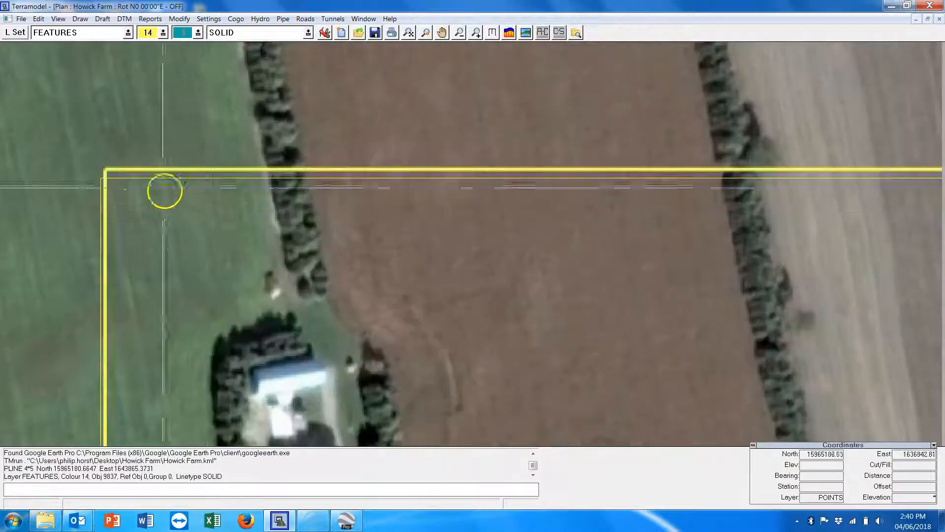
{"action": "scroll", "coordinate": [384, 229], "scroll_direction": "down", "scroll_amount": 5}
{"action": "left_click_drag", "start_coordinate": [803, 280], "coordinate": [239, 265]}
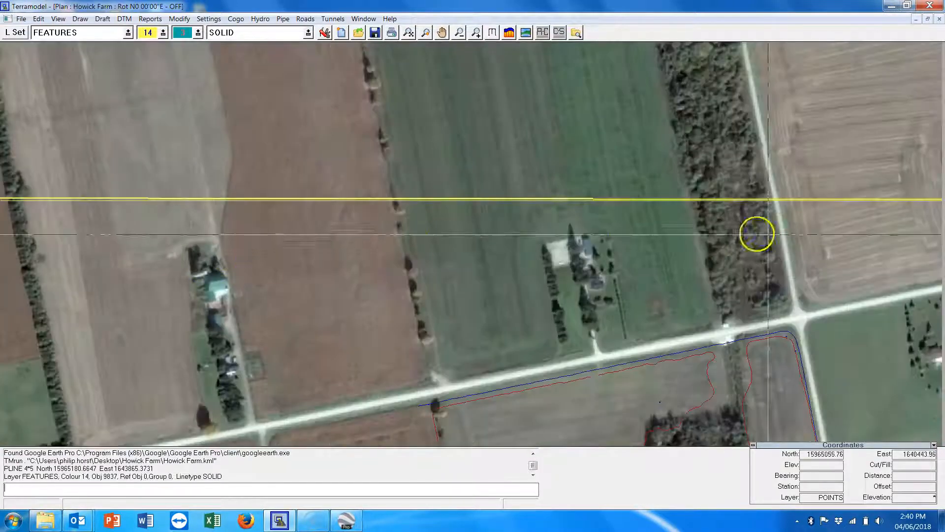
{"action": "left_click_drag", "start_coordinate": [761, 234], "coordinate": [234, 256]}
{"action": "left_click_drag", "start_coordinate": [842, 256], "coordinate": [386, 250]}
{"action": "scroll", "coordinate": [475, 246], "scroll_direction": "up", "scroll_amount": 4}
{"action": "left_click_drag", "start_coordinate": [785, 217], "coordinate": [343, 238]}
{"action": "scroll", "coordinate": [422, 234], "scroll_direction": "up", "scroll_amount": 1}
{"action": "scroll", "coordinate": [422, 234], "scroll_direction": "up", "scroll_amount": 3}
{"action": "scroll", "coordinate": [570, 239], "scroll_direction": "down", "scroll_amount": 9}
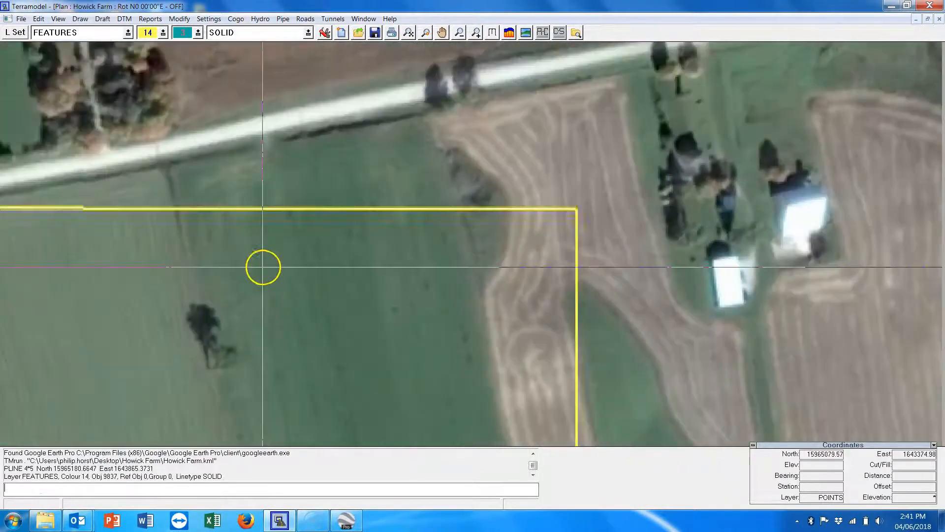
Compare the thick yellow box in the image with the drawn bounding box along the southern edge to the southeast corner.
{"action": "scroll", "coordinate": [262, 278], "scroll_direction": "down", "scroll_amount": 1}
{"action": "left_click_drag", "start_coordinate": [260, 285], "coordinate": [610, 152]}
{"action": "left_click_drag", "start_coordinate": [483, 259], "coordinate": [621, 142]}
{"action": "left_click_drag", "start_coordinate": [690, 318], "coordinate": [686, 135]}
{"action": "left_click_drag", "start_coordinate": [513, 366], "coordinate": [663, 160]}
{"action": "scroll", "coordinate": [663, 162], "scroll_direction": "down", "scroll_amount": 4}
{"action": "left_click_drag", "start_coordinate": [687, 266], "coordinate": [648, 123]}
{"action": "scroll", "coordinate": [655, 173], "scroll_direction": "up", "scroll_amount": 3}
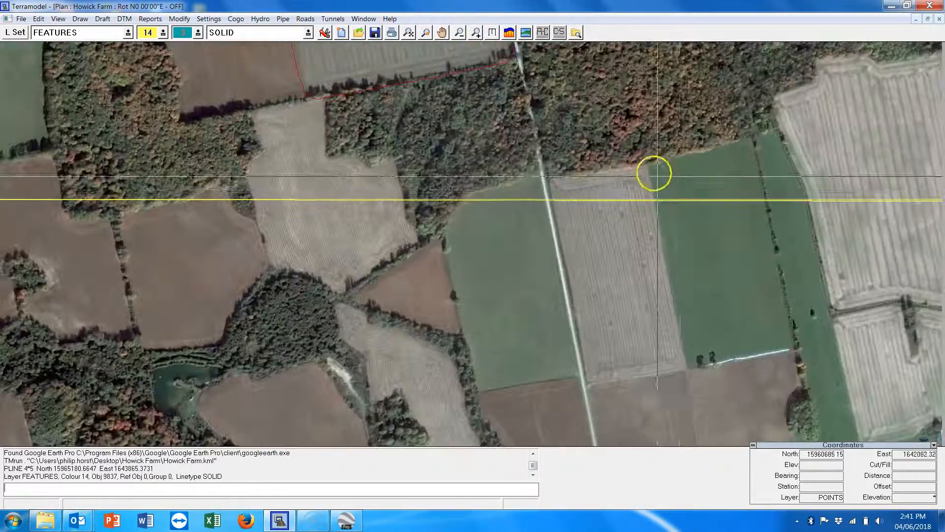
{"action": "scroll", "coordinate": [523, 231], "scroll_direction": "up", "scroll_amount": 4}
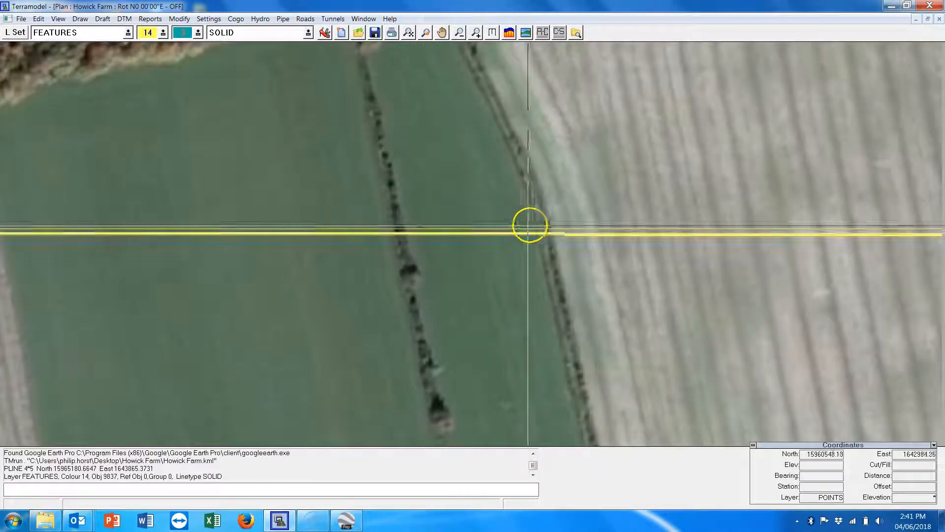
{"action": "left_click_drag", "start_coordinate": [186, 255], "coordinate": [184, 255]}
{"action": "scroll", "coordinate": [338, 227], "scroll_direction": "up", "scroll_amount": 1}
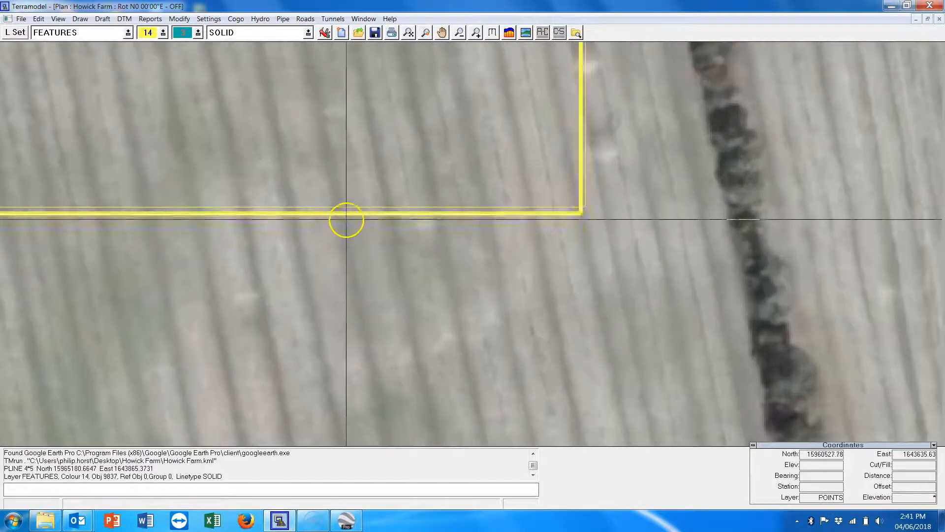
Inspect the overall image fit and the match between both yellow boxes along the western edge, around the road crossing and farmstead.
{"action": "scroll", "coordinate": [347, 213], "scroll_direction": "down", "scroll_amount": 7}
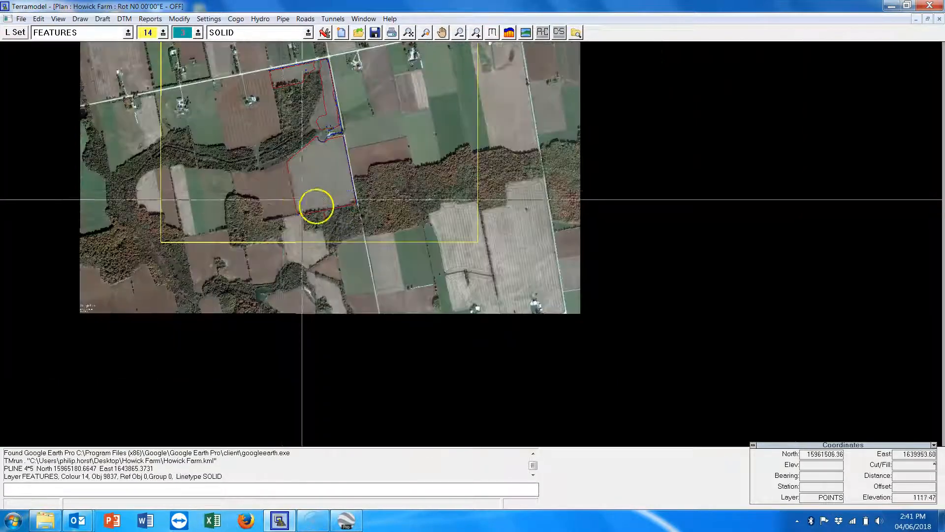
{"action": "scroll", "coordinate": [408, 262], "scroll_direction": "up", "scroll_amount": 3}
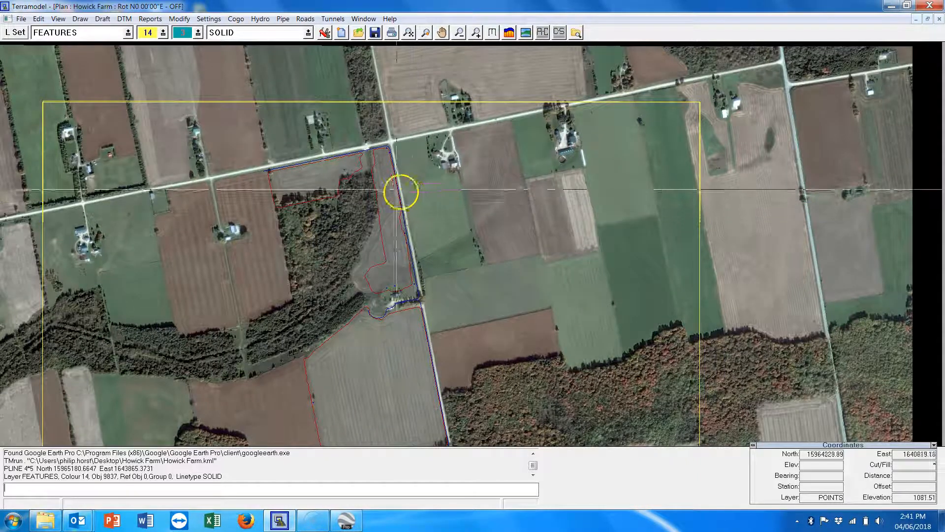
{"action": "scroll", "coordinate": [301, 249], "scroll_direction": "down", "scroll_amount": 1}
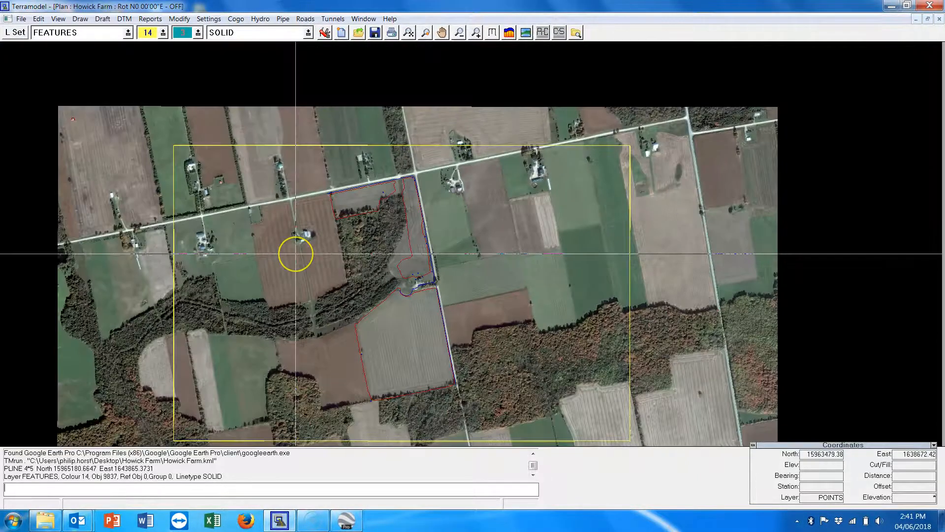
{"action": "scroll", "coordinate": [295, 253], "scroll_direction": "up", "scroll_amount": 3}
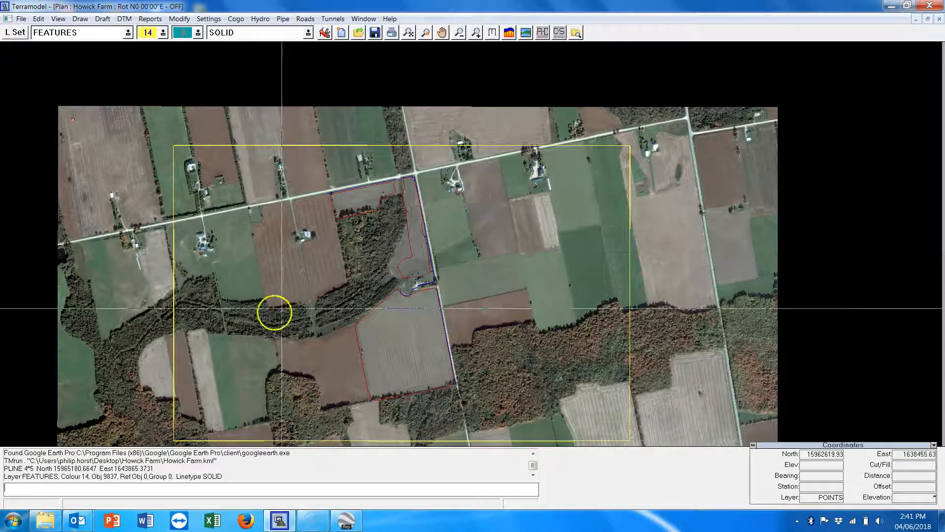
{"action": "scroll", "coordinate": [228, 241], "scroll_direction": "up", "scroll_amount": 2}
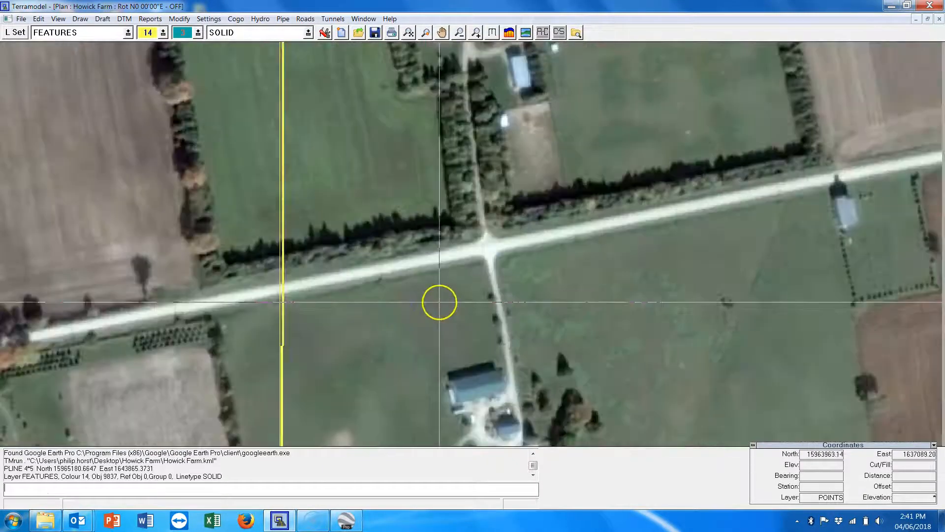
{"action": "scroll", "coordinate": [256, 327], "scroll_direction": "up", "scroll_amount": 3}
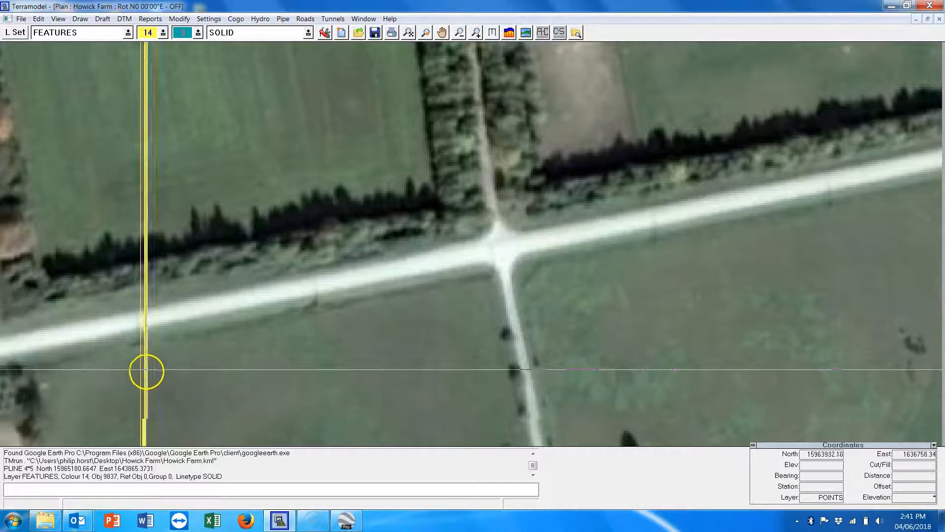
{"action": "scroll", "coordinate": [238, 200], "scroll_direction": "down", "scroll_amount": 1}
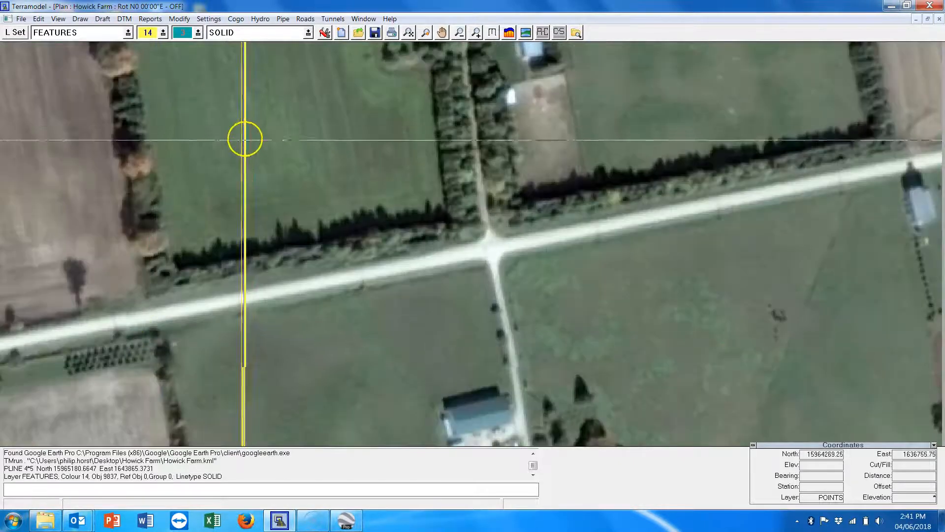
{"action": "scroll", "coordinate": [245, 147], "scroll_direction": "down", "scroll_amount": 2}
{"action": "scroll", "coordinate": [328, 315], "scroll_direction": "up", "scroll_amount": 3}
{"action": "left_click_drag", "start_coordinate": [324, 334], "coordinate": [415, 144]}
{"action": "left_click_drag", "start_coordinate": [379, 386], "coordinate": [386, 144]}
{"action": "left_click_drag", "start_coordinate": [379, 361], "coordinate": [392, 168]}
{"action": "left_click_drag", "start_coordinate": [372, 289], "coordinate": [359, 188]}
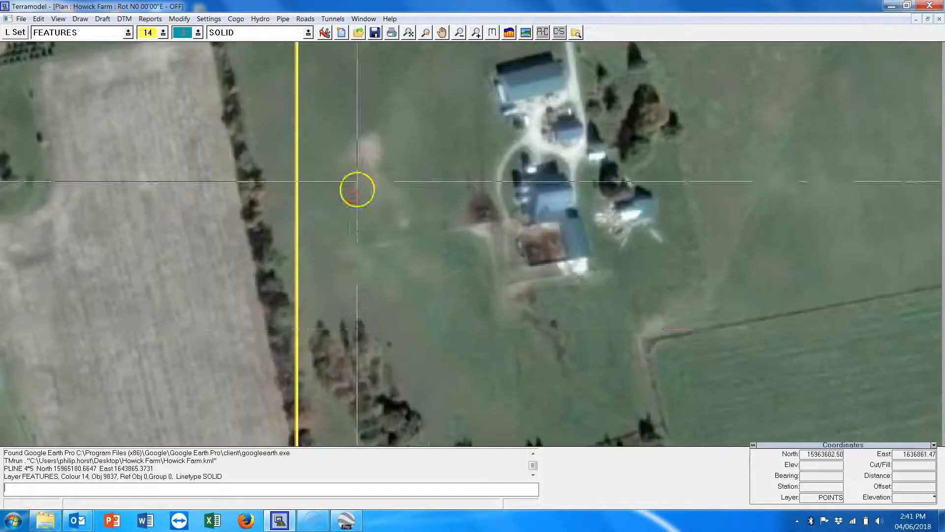
{"action": "scroll", "coordinate": [424, 363], "scroll_direction": "down", "scroll_amount": 1}
{"action": "left_click_drag", "start_coordinate": [423, 363], "coordinate": [298, 177]}
{"action": "scroll", "coordinate": [178, 130], "scroll_direction": "down", "scroll_amount": 1}
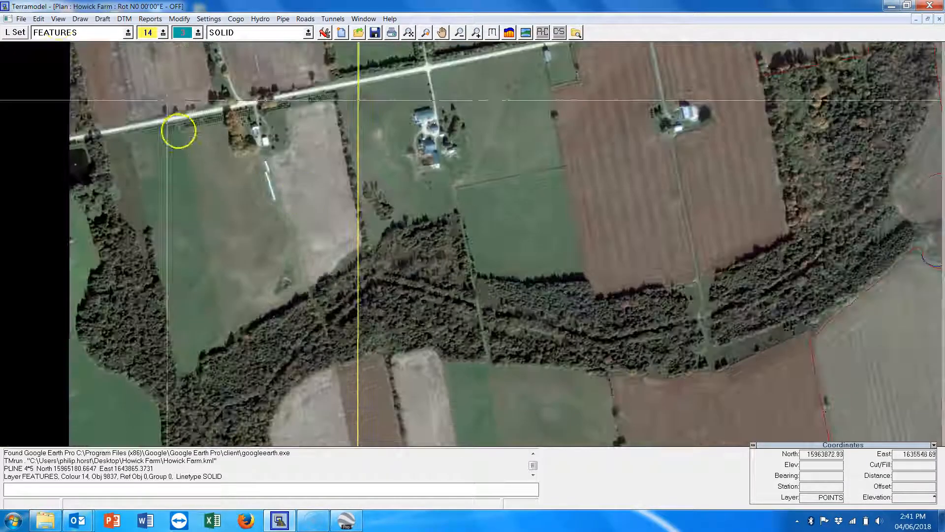
Delete the registered image 001.jpg, detach the source image.jpg from the project, and finish with the Image Manager.
{"action": "left_click", "coordinate": [21, 20]}
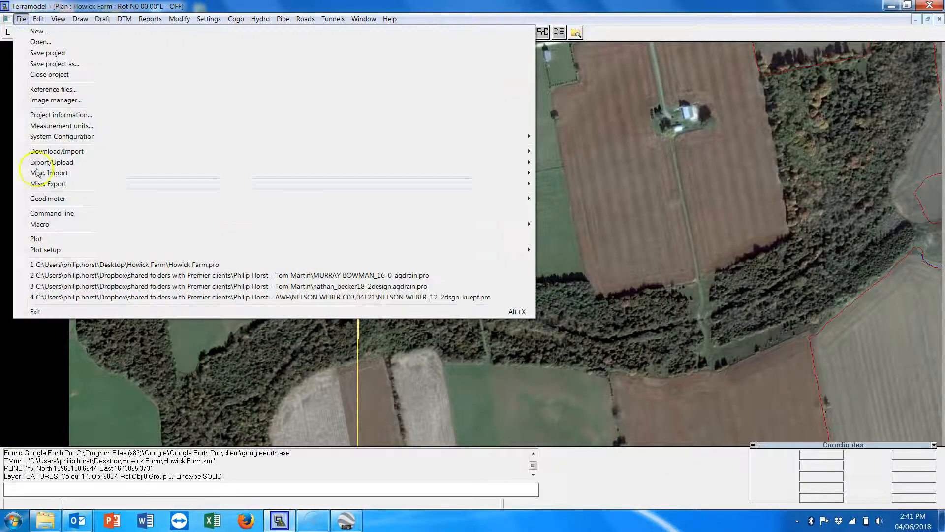
{"action": "left_click", "coordinate": [50, 100]}
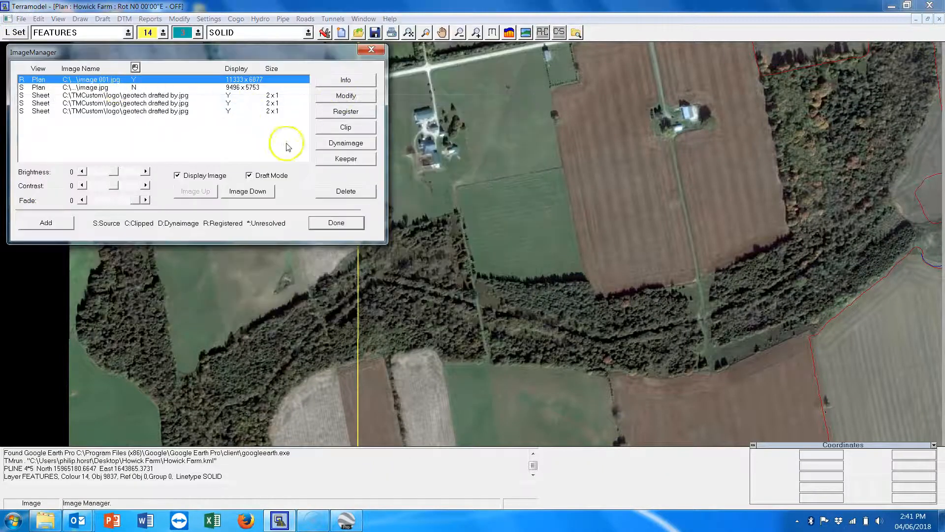
{"action": "left_click", "coordinate": [346, 192]}
{"action": "left_click", "coordinate": [493, 315]}
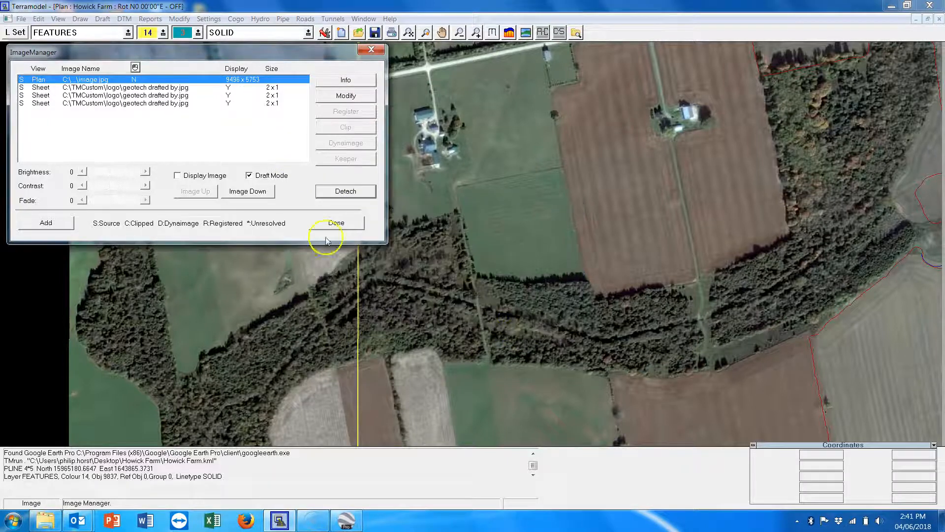
{"action": "left_click", "coordinate": [339, 189]}
{"action": "left_click", "coordinate": [482, 315]}
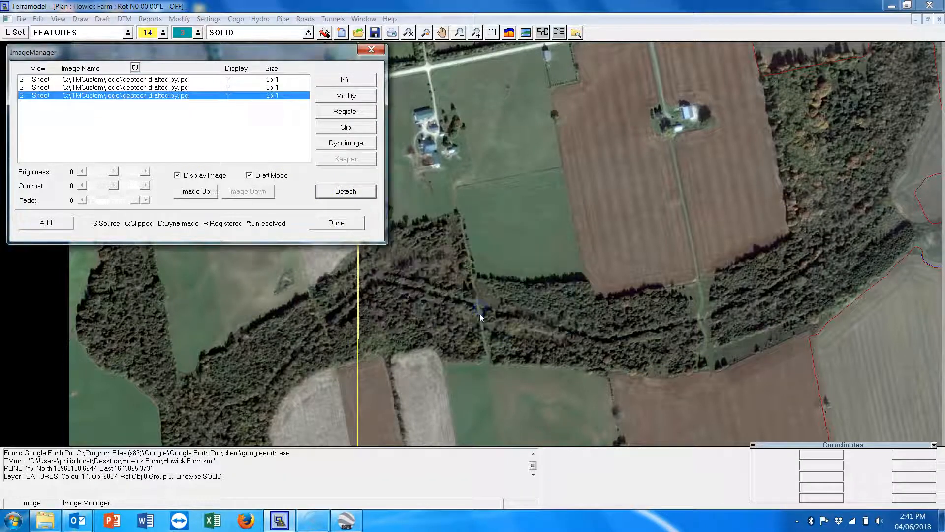
{"action": "left_click", "coordinate": [343, 225]}
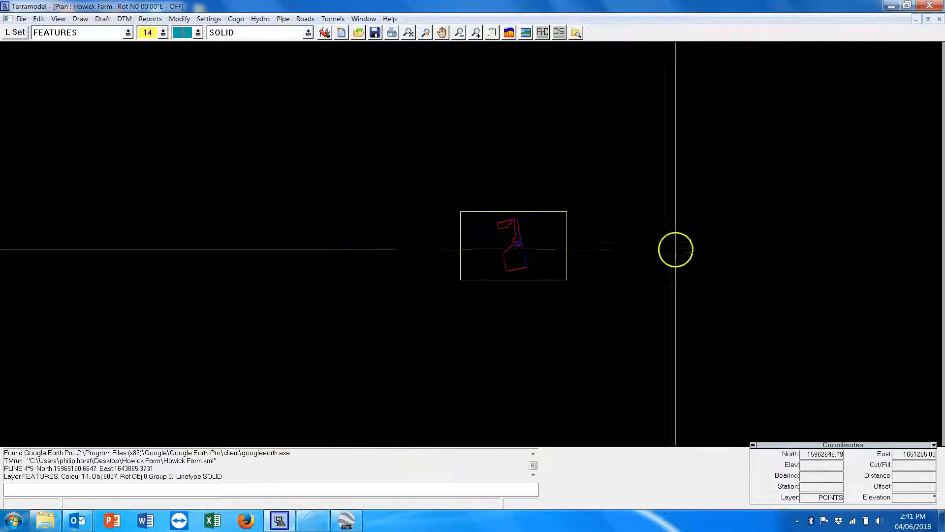
Switch to Google Earth Pro, leave the image-saving mode, and reset the view's tilt and compass.
{"action": "left_click", "coordinate": [347, 520]}
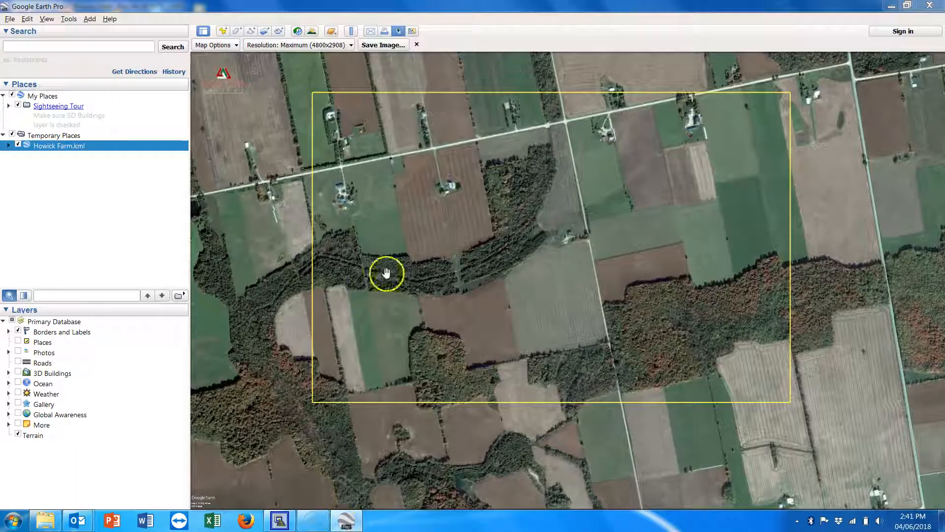
{"action": "left_click_drag", "start_coordinate": [349, 239], "coordinate": [358, 271]}
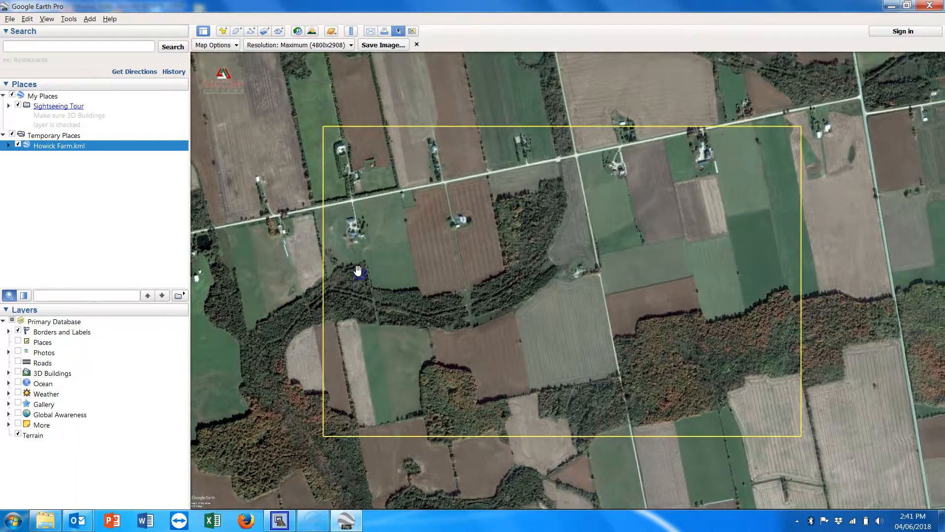
{"action": "left_click", "coordinate": [6, 20]}
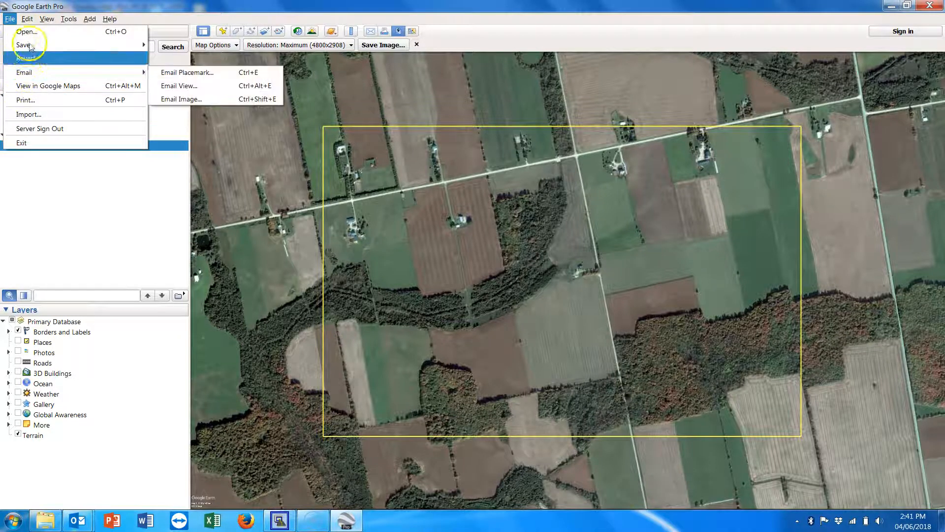
{"action": "mouse_move", "coordinate": [47, 19]}
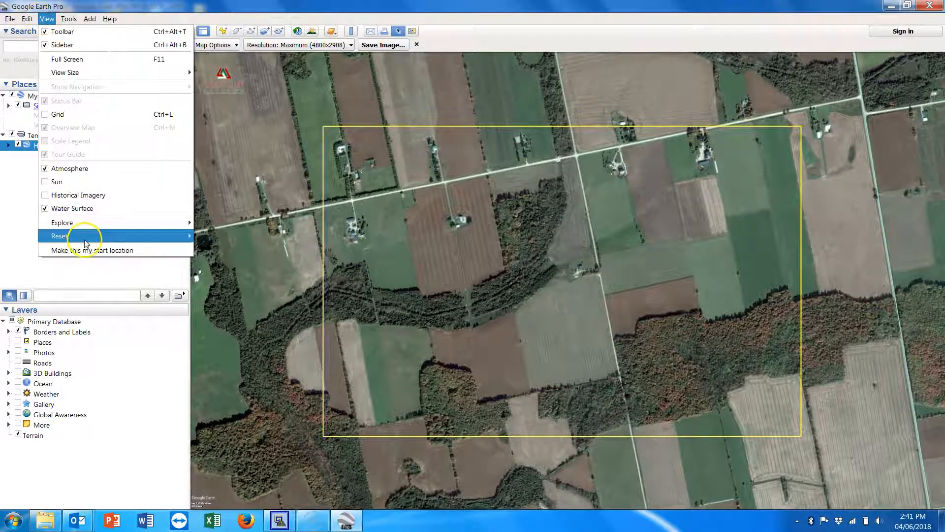
{"action": "mouse_move", "coordinate": [84, 243]}
{"action": "left_click", "coordinate": [229, 261]}
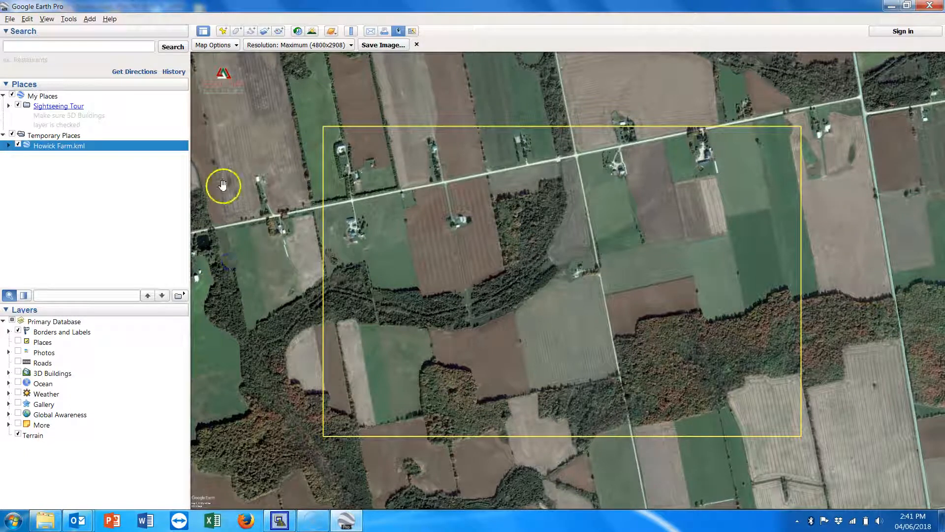
{"action": "left_click", "coordinate": [416, 44]}
{"action": "left_click", "coordinate": [43, 20]}
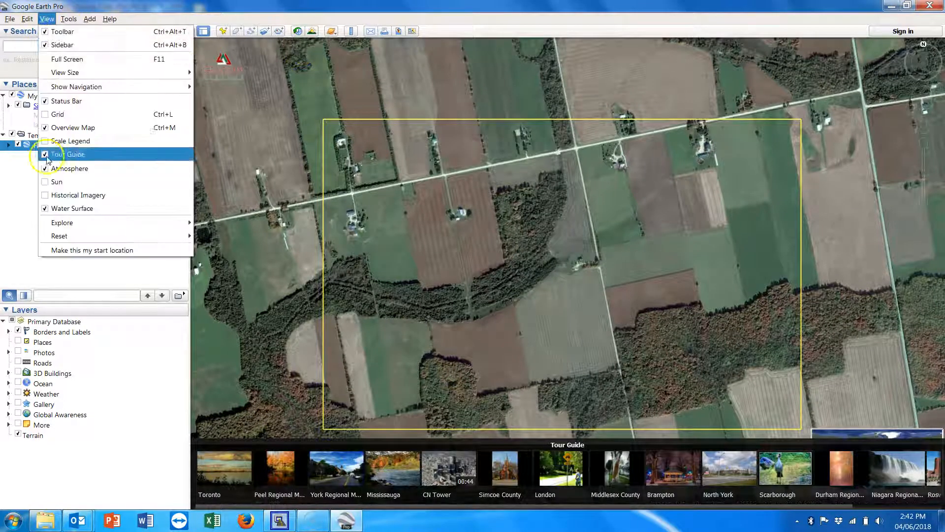
{"action": "mouse_move", "coordinate": [57, 236]}
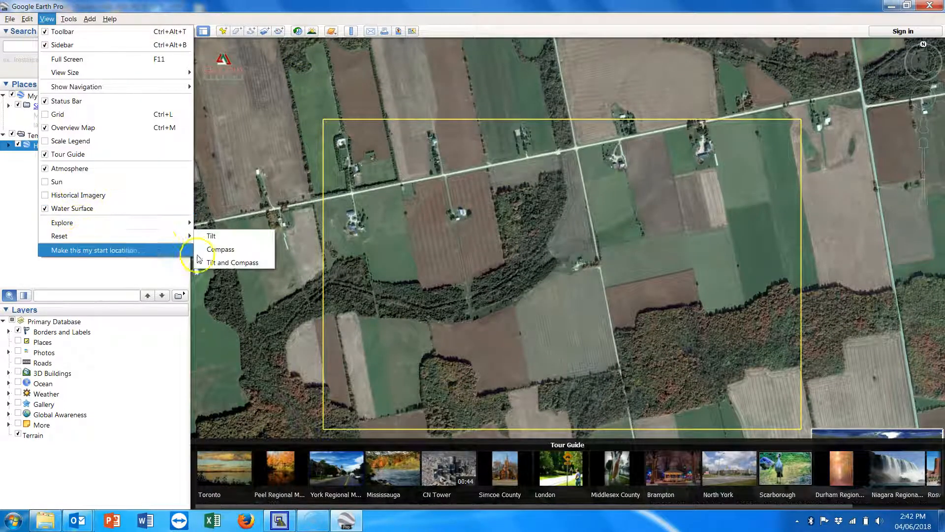
{"action": "left_click", "coordinate": [222, 262]}
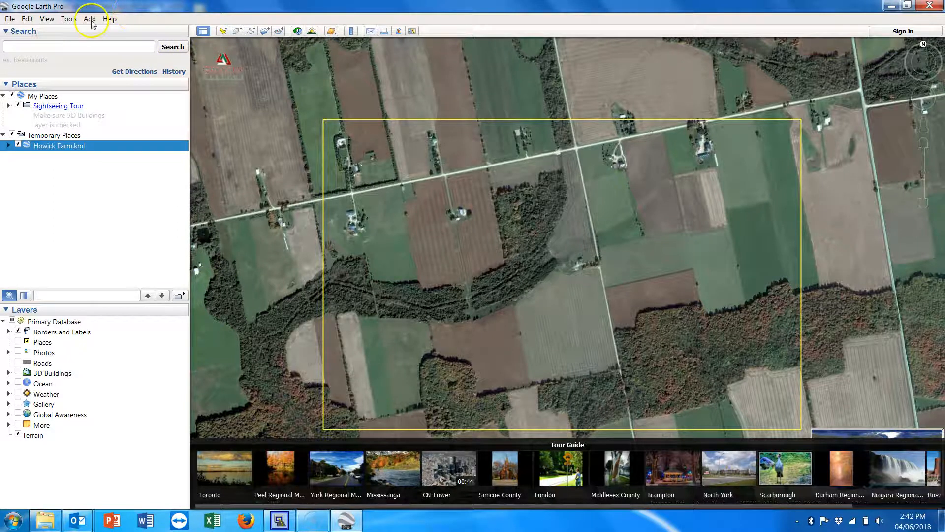
Save the map view as a Maximum (4800x2908) resolution image, overwriting the existing image.jpg.
{"action": "left_click", "coordinate": [10, 19]}
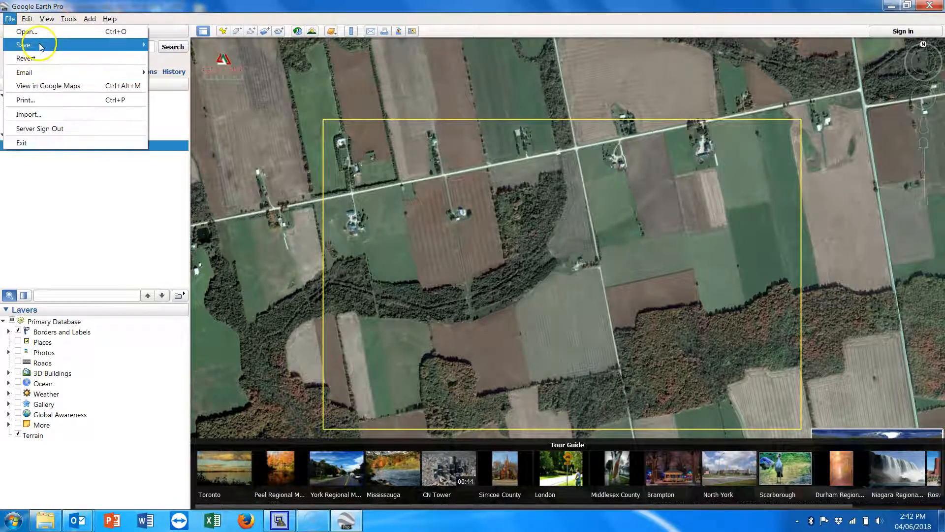
{"action": "mouse_move", "coordinate": [30, 45]}
{"action": "left_click", "coordinate": [244, 87]}
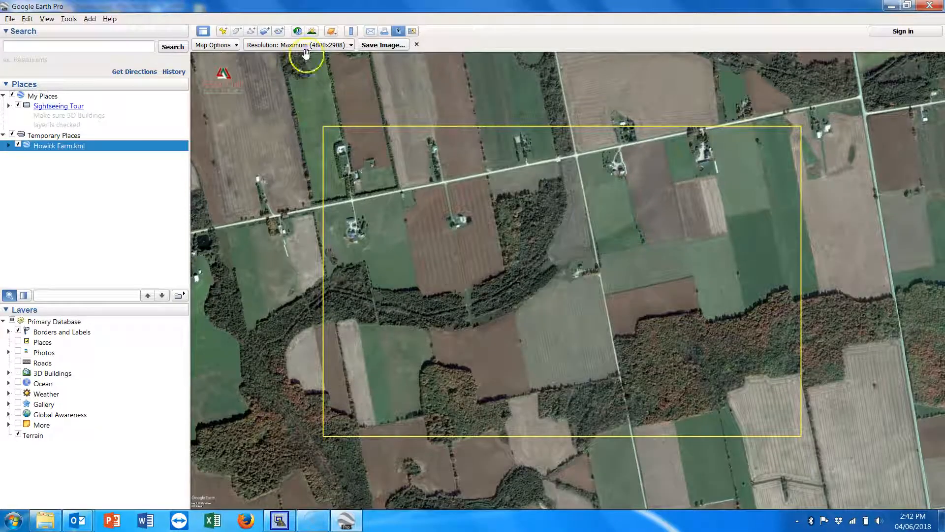
{"action": "left_click", "coordinate": [351, 45]}
{"action": "left_click", "coordinate": [276, 122]}
{"action": "left_click", "coordinate": [376, 47]}
{"action": "left_click", "coordinate": [386, 133]}
{"action": "left_click", "coordinate": [463, 316]}
{"action": "left_click", "coordinate": [514, 260]}
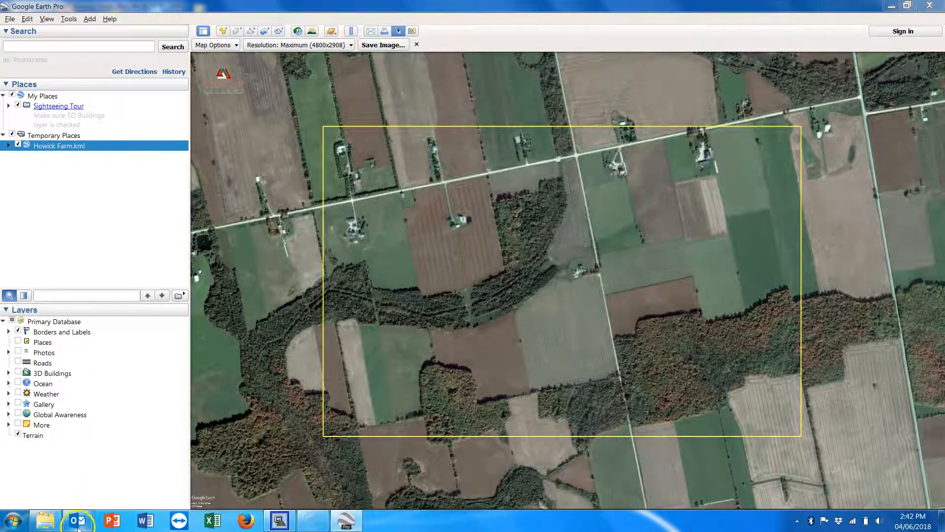
Open image.jpg from the Howick Farm folder in the photo viewer and examine its detail up close.
{"action": "left_click", "coordinate": [53, 524]}
{"action": "left_click", "coordinate": [401, 285]}
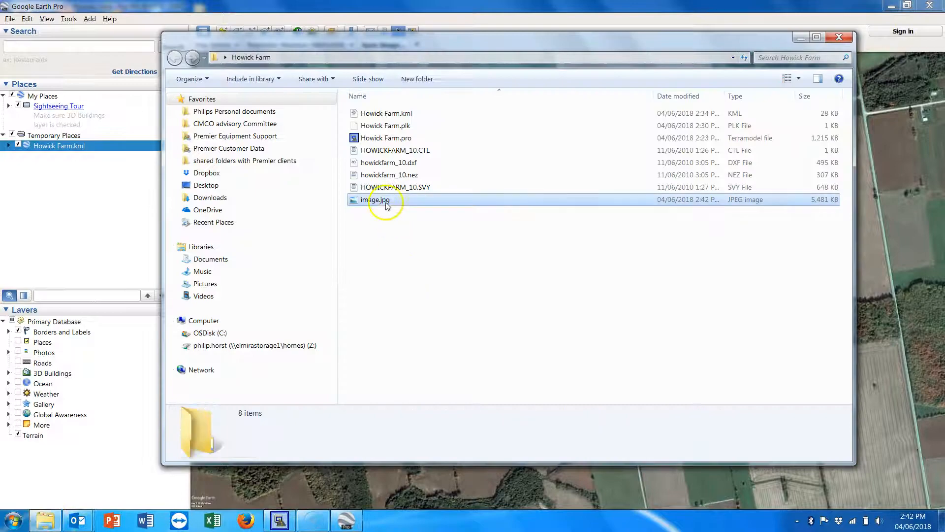
{"action": "double_click", "coordinate": [380, 200]}
{"action": "scroll", "coordinate": [182, 270], "scroll_direction": "up", "scroll_amount": 4}
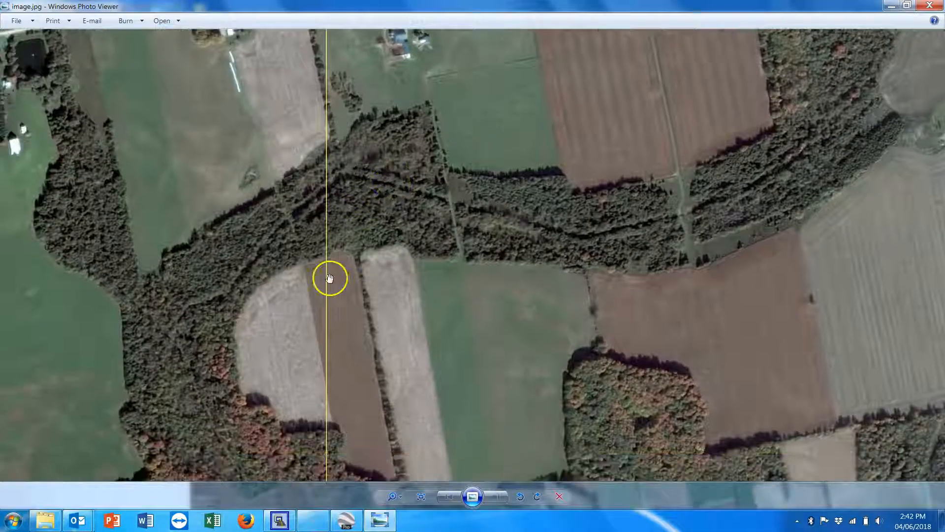
Check the yellow bounding box and surrounding fields across the saved image.jpg, and close the photo viewer.
{"action": "scroll", "coordinate": [343, 304], "scroll_direction": "down", "scroll_amount": 5}
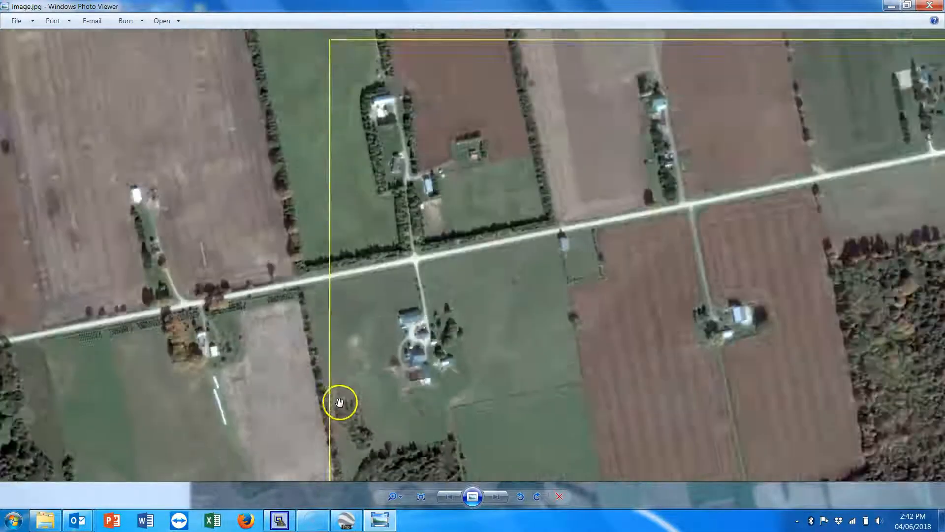
{"action": "scroll", "coordinate": [340, 403], "scroll_direction": "down", "scroll_amount": 3}
{"action": "left_click_drag", "start_coordinate": [266, 386], "coordinate": [322, 243]}
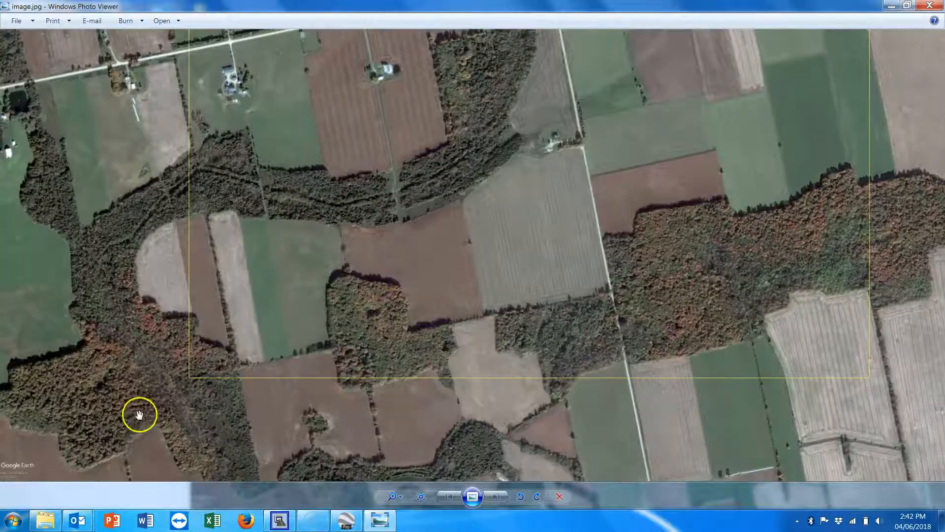
{"action": "scroll", "coordinate": [270, 323], "scroll_direction": "up", "scroll_amount": 5}
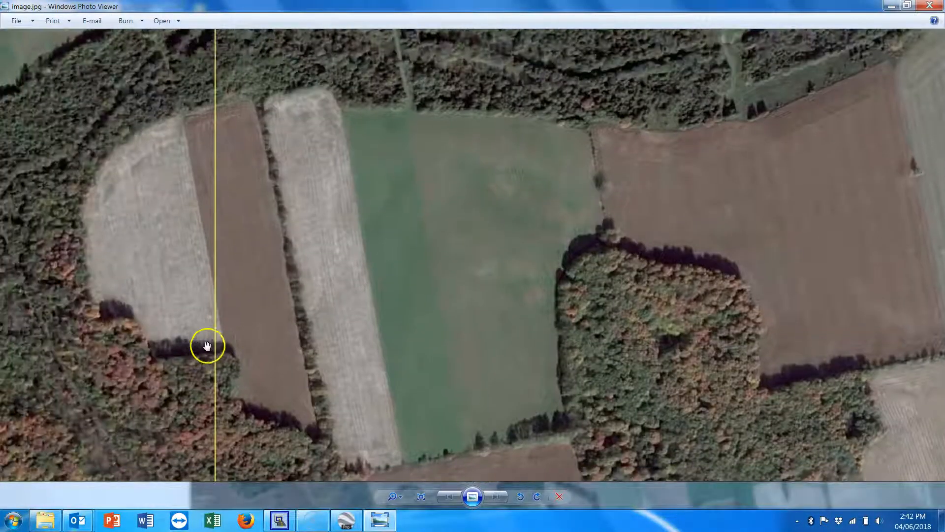
{"action": "scroll", "coordinate": [207, 346], "scroll_direction": "up", "scroll_amount": 1}
{"action": "scroll", "coordinate": [291, 205], "scroll_direction": "down", "scroll_amount": 6}
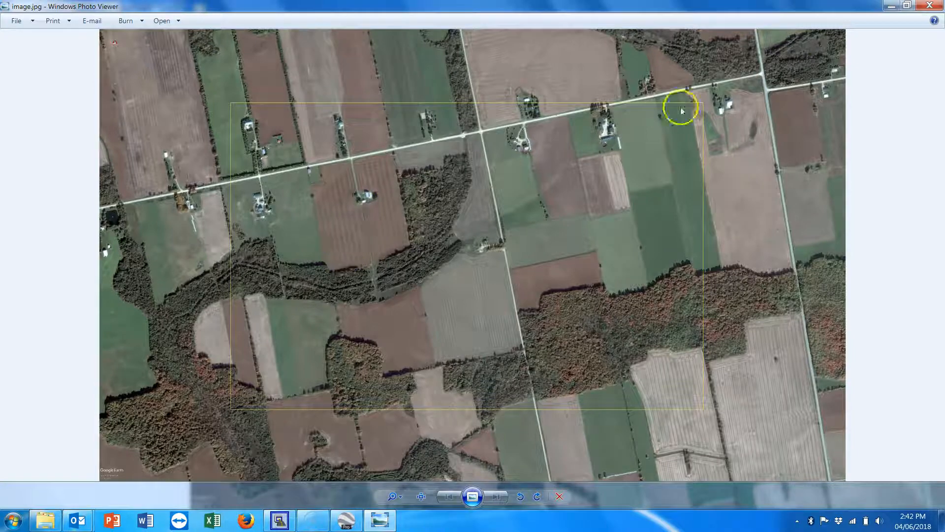
{"action": "left_click", "coordinate": [931, 7]}
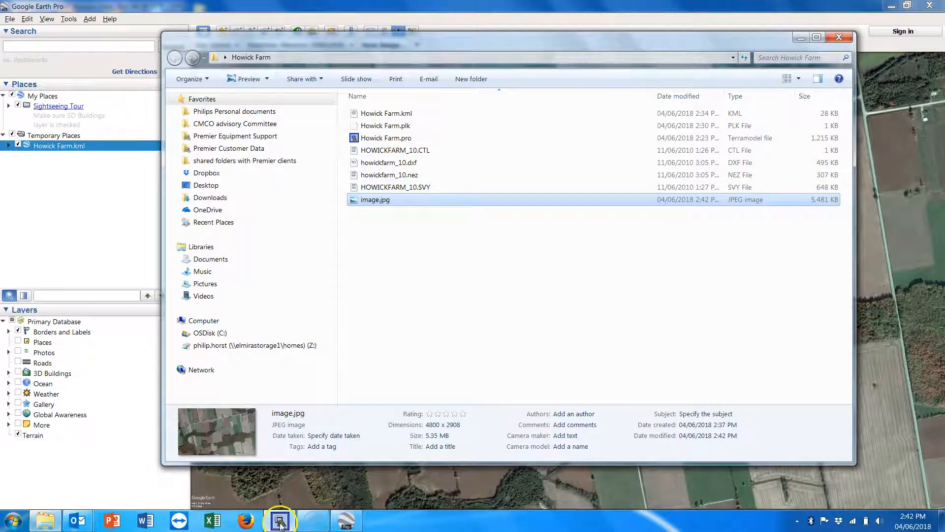
Switch to Terramodel and load image.jpg from the Howick Farm folder as a new image in the Image Manager.
{"action": "left_click", "coordinate": [280, 522]}
{"action": "left_click", "coordinate": [20, 20]}
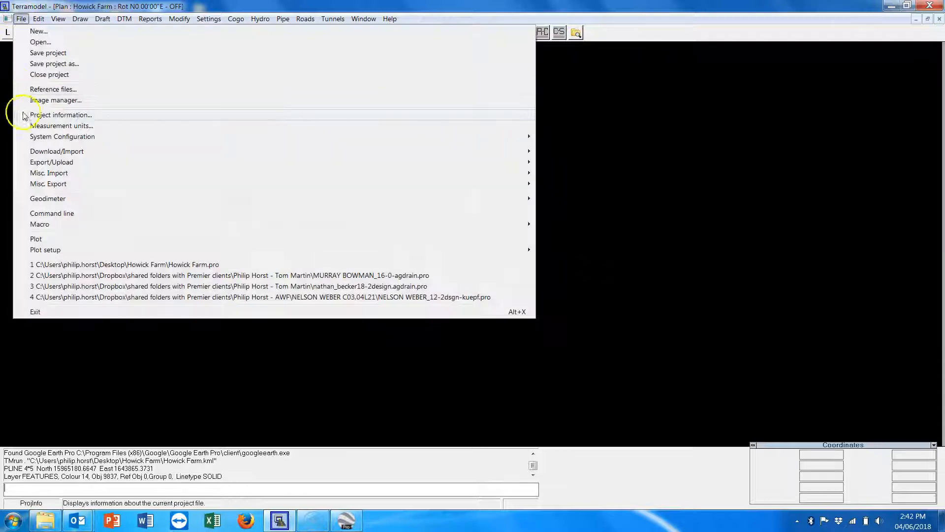
{"action": "left_click", "coordinate": [55, 101]}
{"action": "left_click", "coordinate": [44, 224]}
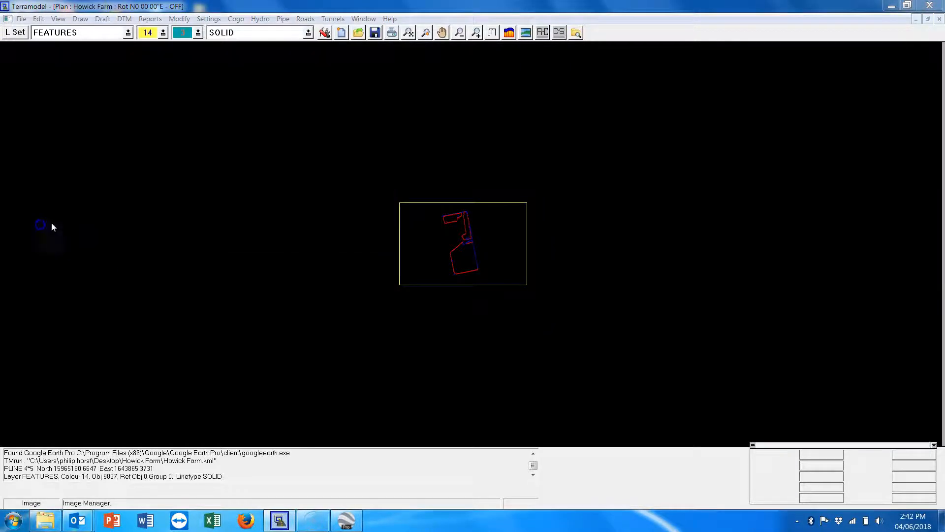
{"action": "left_click", "coordinate": [202, 228]}
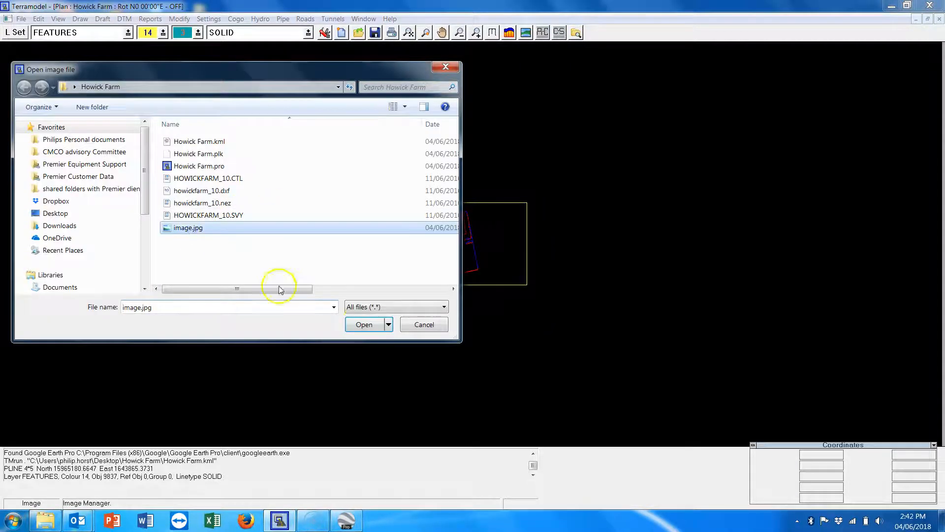
{"action": "left_click", "coordinate": [362, 324]}
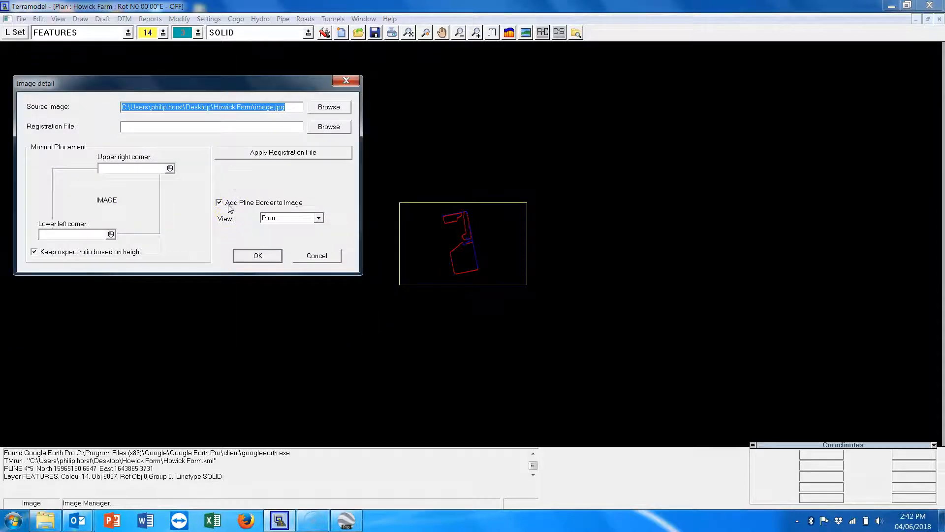
Place image.jpg manually without a polyline border, picking upper-right and lower-left corners around the drawn bounding box, and finish with the Image Manager.
{"action": "left_click", "coordinate": [170, 168]}
{"action": "left_click", "coordinate": [520, 203]}
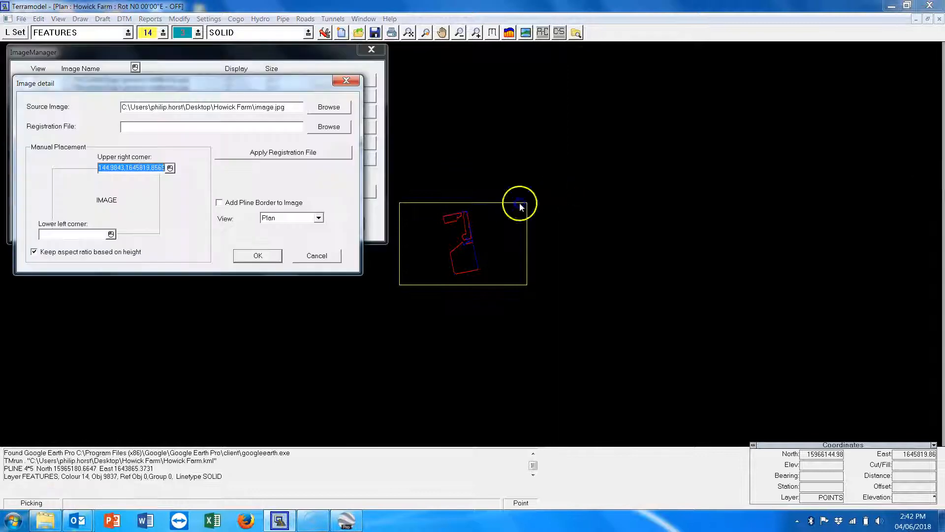
{"action": "left_click", "coordinate": [111, 234]}
{"action": "left_click", "coordinate": [359, 325]}
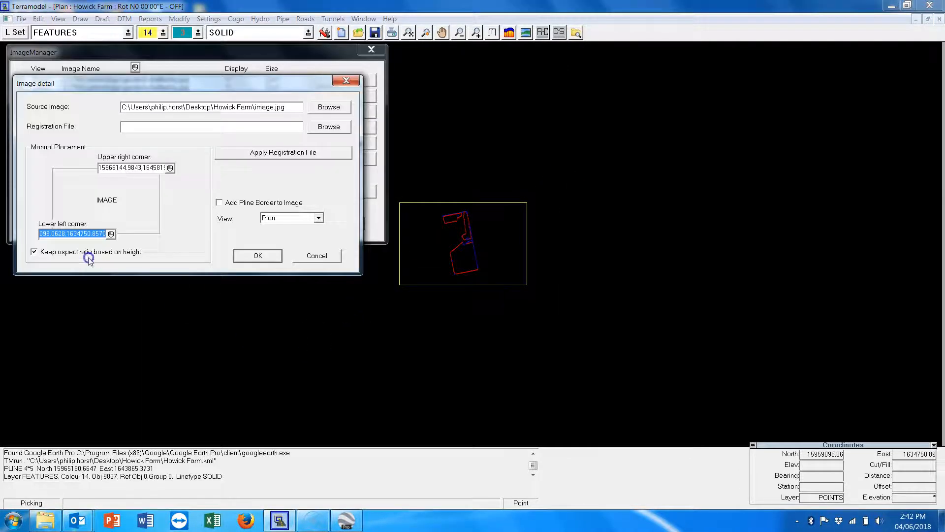
{"action": "left_click", "coordinate": [261, 256]}
{"action": "left_click", "coordinate": [339, 223]}
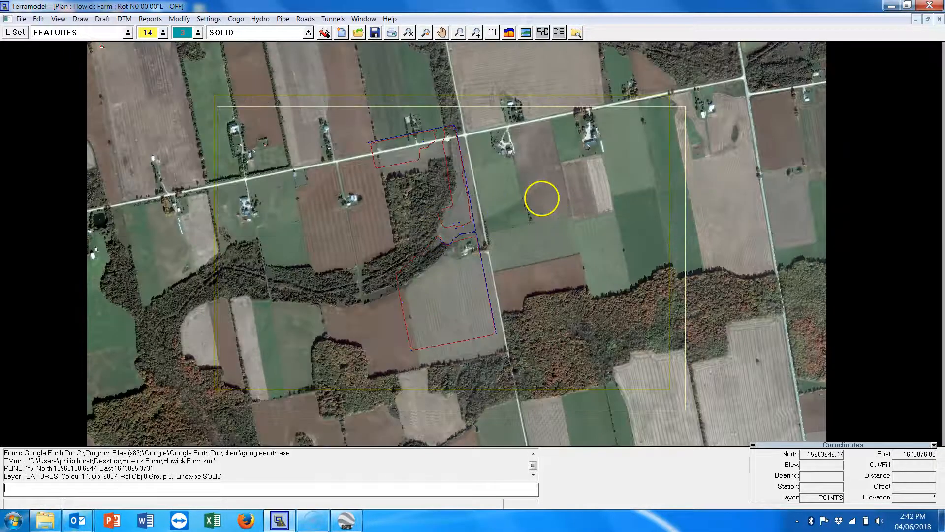
Start a two-point registration adjustment for the placed image.jpg, with the upper-right corners of both yellow boxes in view.
{"action": "left_click_drag", "start_coordinate": [541, 198], "coordinate": [329, 347]}
{"action": "scroll", "coordinate": [358, 314], "scroll_direction": "up", "scroll_amount": 3}
{"action": "left_click_drag", "start_coordinate": [259, 348], "coordinate": [346, 139]}
{"action": "scroll", "coordinate": [371, 245], "scroll_direction": "down", "scroll_amount": 4}
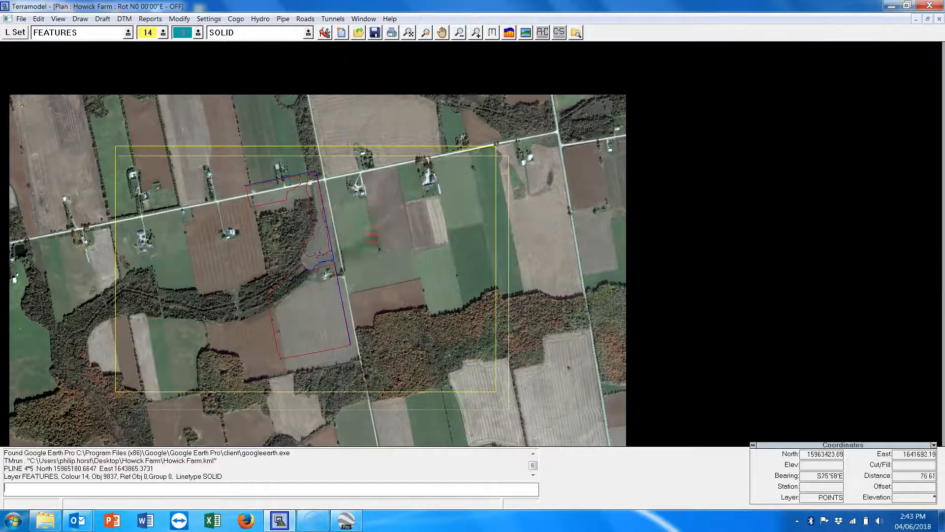
{"action": "scroll", "coordinate": [397, 285], "scroll_direction": "up", "scroll_amount": 4}
{"action": "left_click_drag", "start_coordinate": [446, 201], "coordinate": [358, 370]}
{"action": "scroll", "coordinate": [358, 370], "scroll_direction": "up", "scroll_amount": 3}
{"action": "left_click", "coordinate": [21, 19]}
{"action": "left_click", "coordinate": [49, 100]}
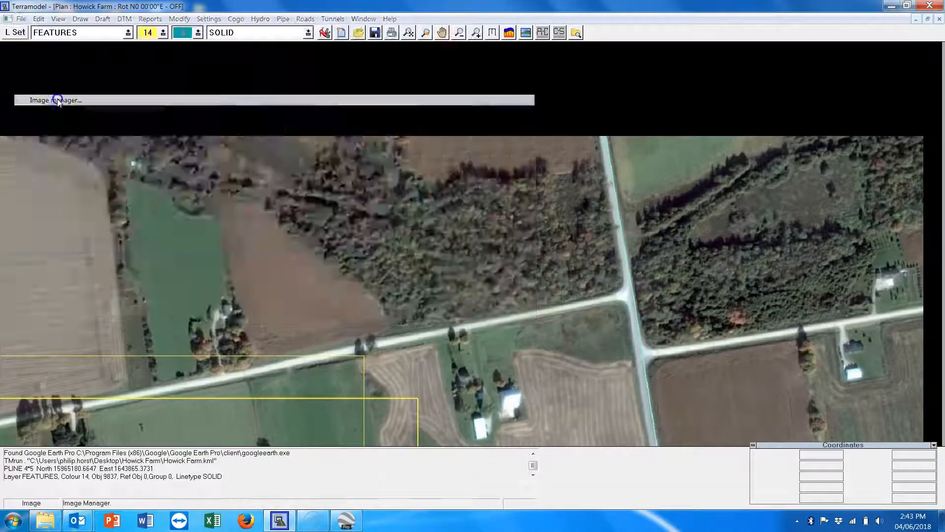
{"action": "left_click", "coordinate": [346, 112]}
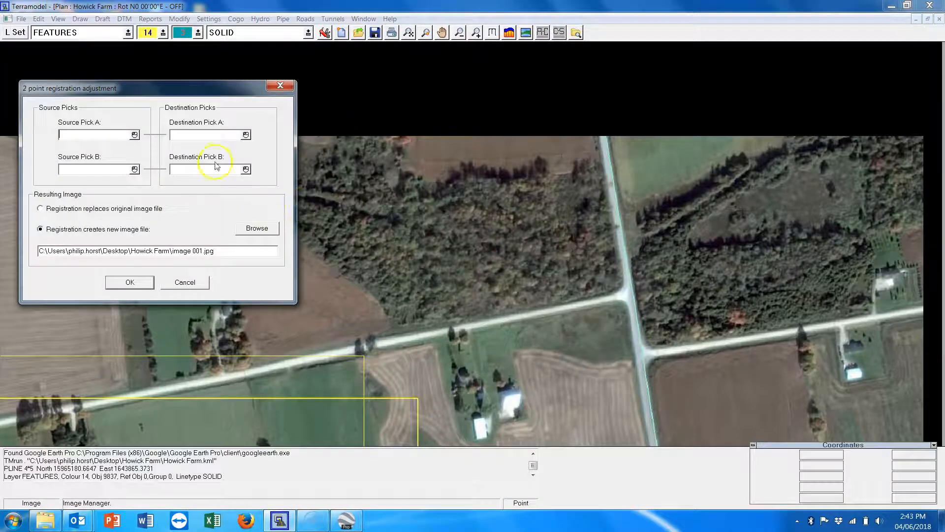
Set registration pair A from the image's upper-right yellow box corner to the matching endpoint of the drawn bounding box.
{"action": "left_click", "coordinate": [134, 136]}
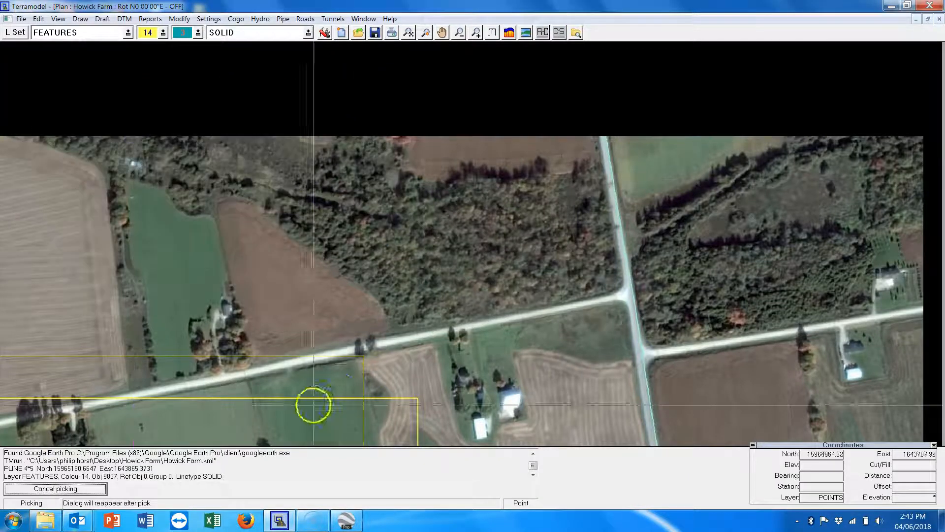
{"action": "scroll", "coordinate": [427, 228], "scroll_direction": "up", "scroll_amount": 2}
{"action": "scroll", "coordinate": [513, 293], "scroll_direction": "up", "scroll_amount": 1}
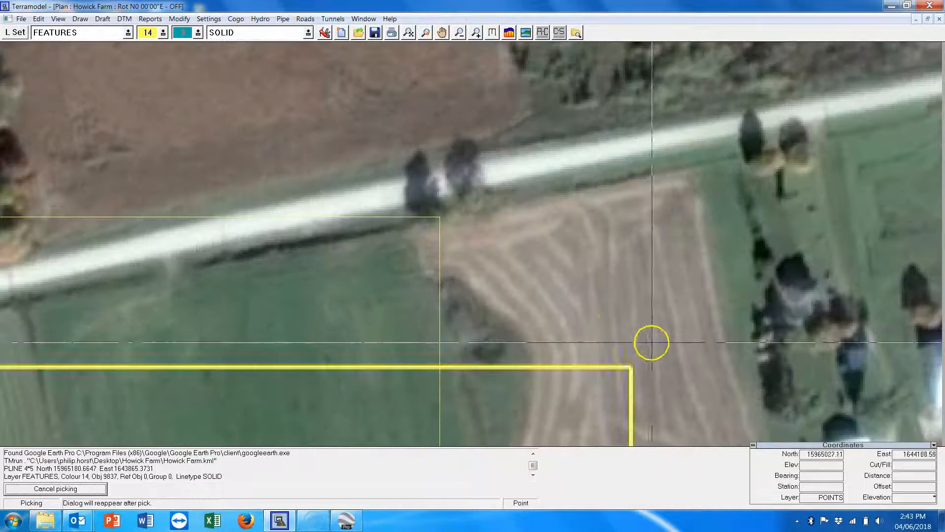
{"action": "left_click", "coordinate": [630, 368]}
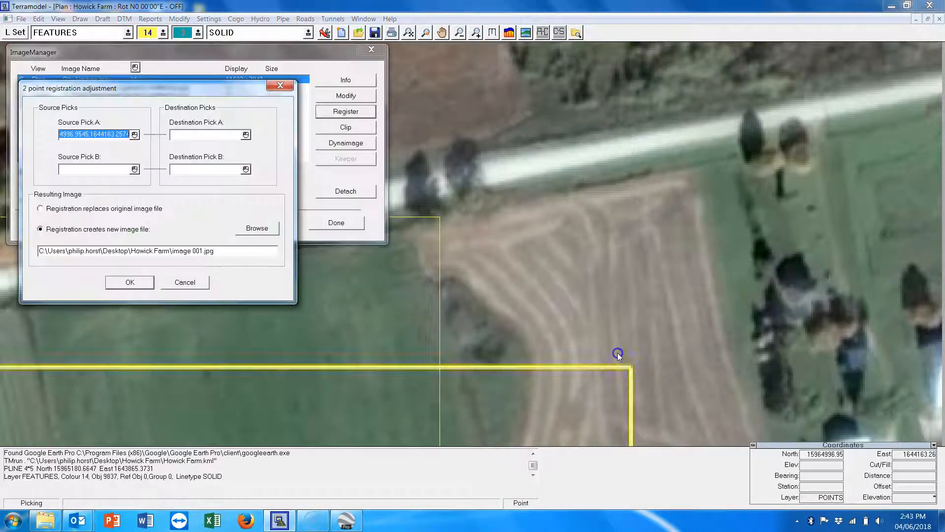
{"action": "left_click", "coordinate": [248, 138]}
{"action": "right_click", "coordinate": [361, 195]}
{"action": "left_click", "coordinate": [380, 219]}
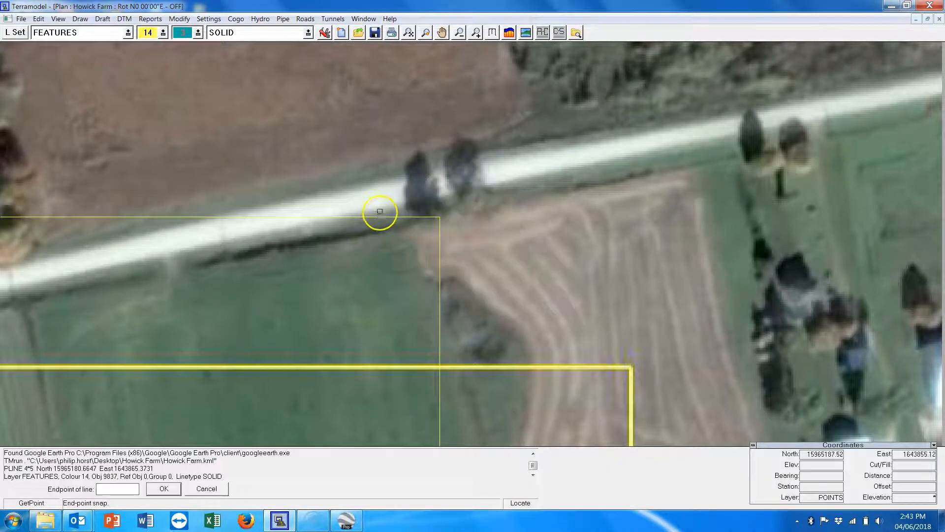
{"action": "left_click", "coordinate": [380, 211]}
Set source point B at the lower-left corner of the yellow box shown in the image.
{"action": "left_click", "coordinate": [135, 169]}
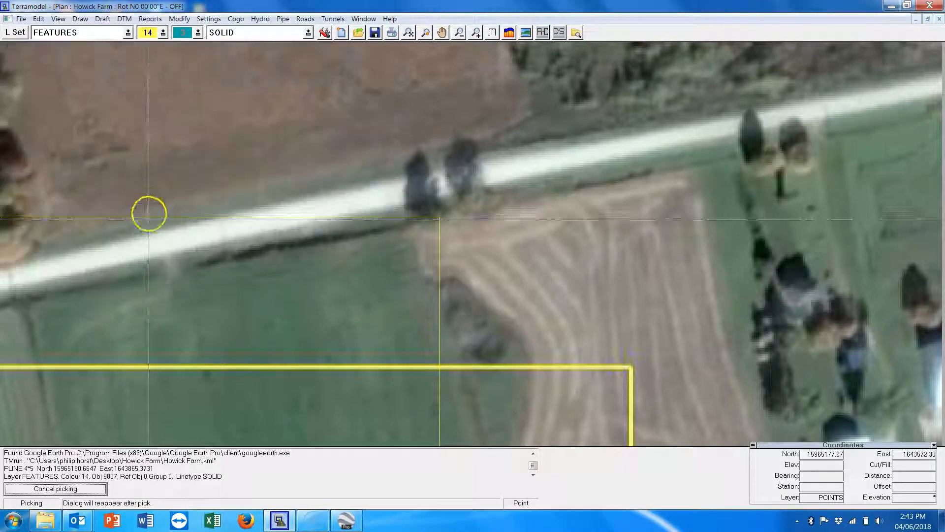
{"action": "scroll", "coordinate": [214, 285], "scroll_direction": "down", "scroll_amount": 5}
{"action": "scroll", "coordinate": [623, 189], "scroll_direction": "down", "scroll_amount": 2}
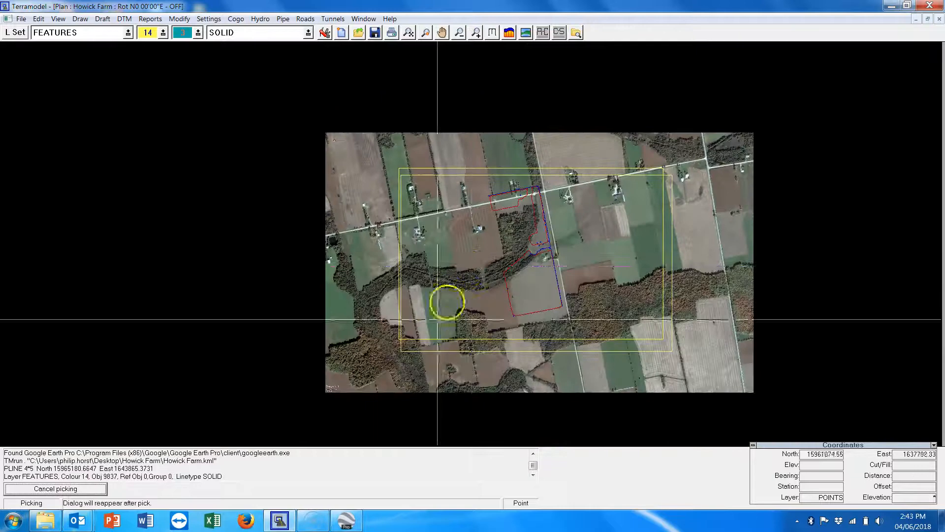
{"action": "scroll", "coordinate": [418, 299], "scroll_direction": "up", "scroll_amount": 6}
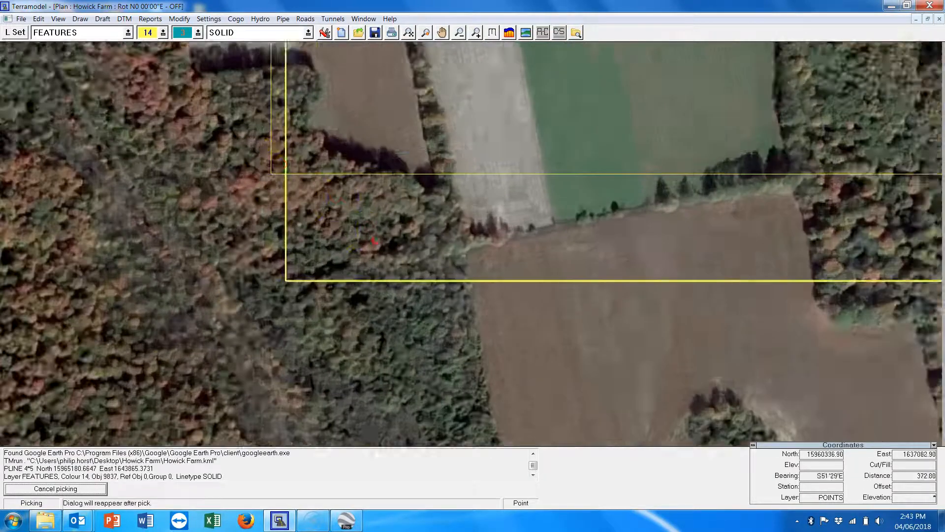
{"action": "scroll", "coordinate": [392, 359], "scroll_direction": "up", "scroll_amount": 3}
{"action": "scroll", "coordinate": [431, 270], "scroll_direction": "up", "scroll_amount": 2}
{"action": "scroll", "coordinate": [431, 270], "scroll_direction": "up", "scroll_amount": 2}
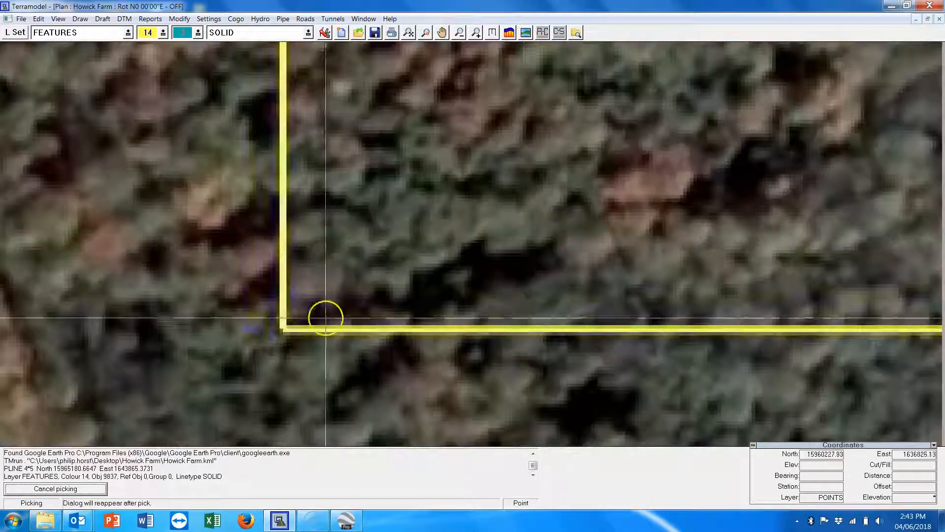
{"action": "left_click", "coordinate": [285, 329]}
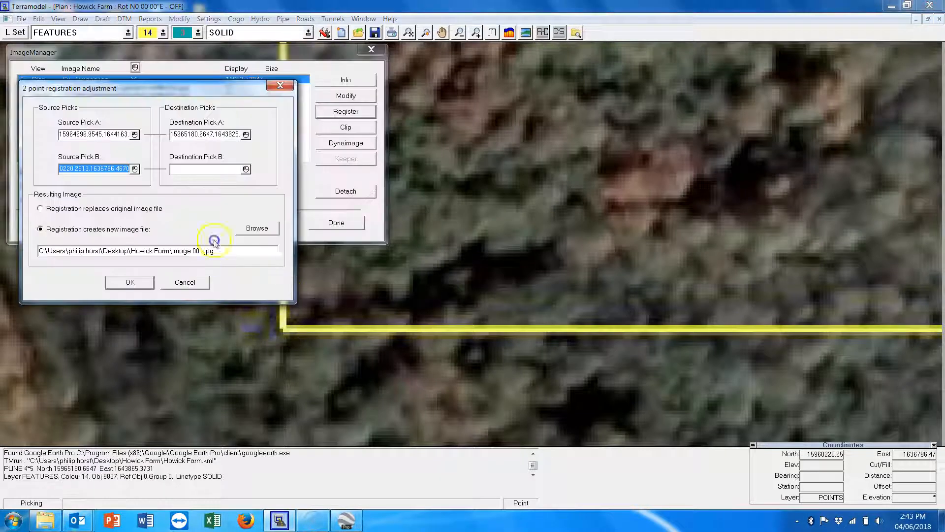
Snap destination point B to the drawn bounding box's lower-left endpoint and register the image as the new file image 001.jpg.
{"action": "left_click", "coordinate": [245, 169]}
{"action": "scroll", "coordinate": [280, 222], "scroll_direction": "down", "scroll_amount": 4}
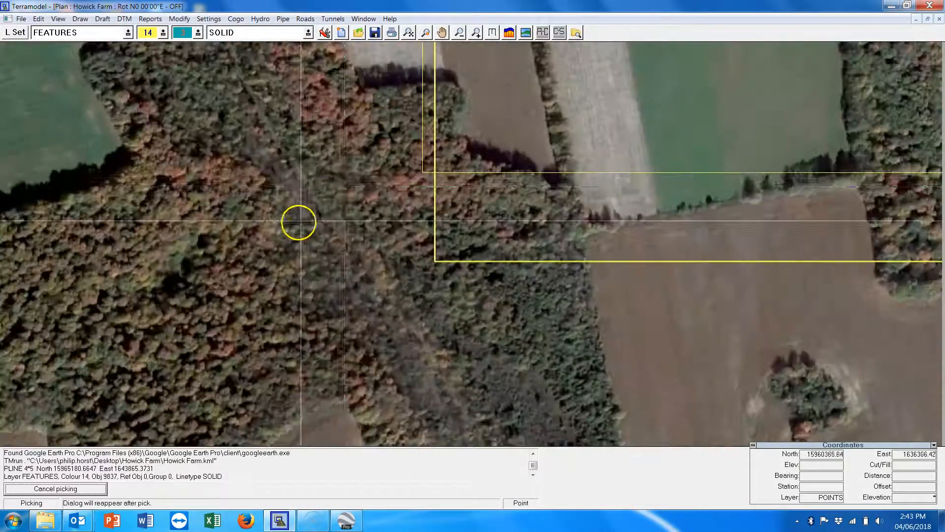
{"action": "right_click", "coordinate": [450, 158]}
{"action": "left_click", "coordinate": [477, 205]}
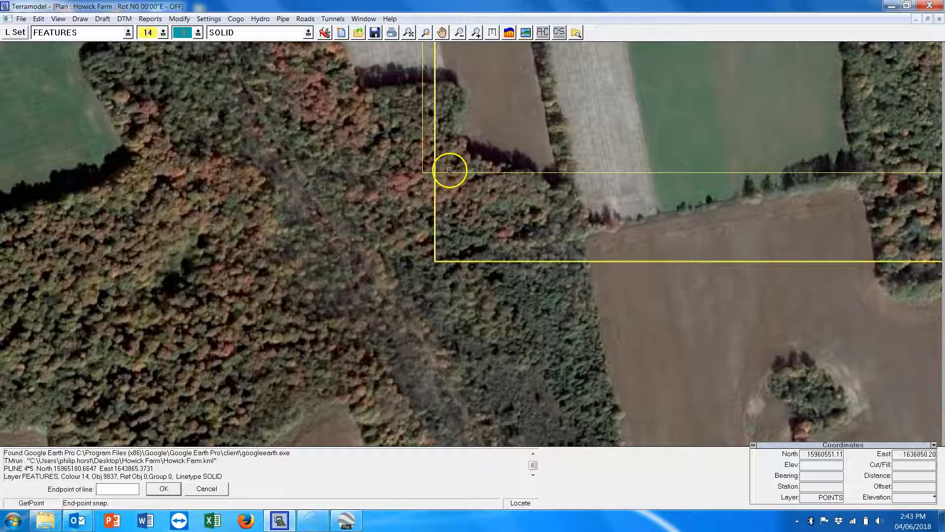
{"action": "left_click", "coordinate": [449, 170]}
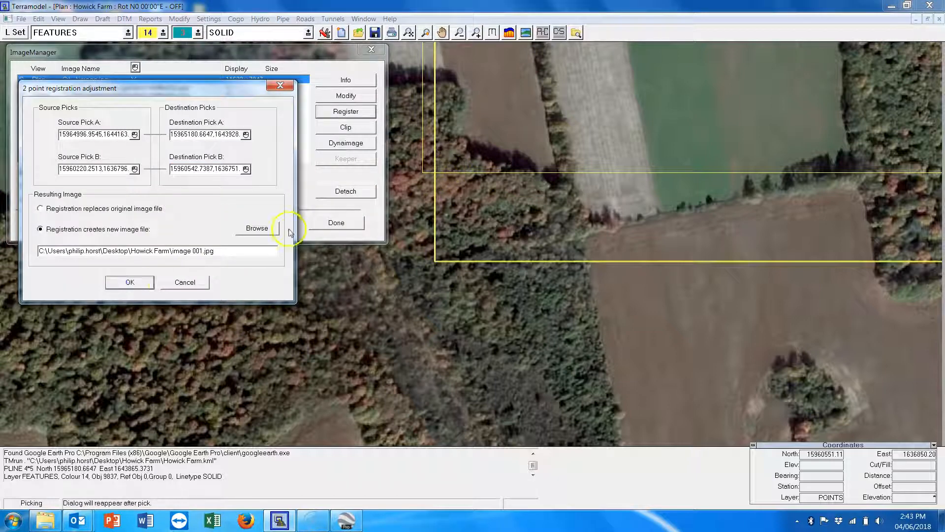
{"action": "left_click", "coordinate": [147, 282]}
{"action": "left_click", "coordinate": [326, 225]}
Examine how the registered image lines up with the survey boundaries, roads, farmstead and drawn bounding box across the farm.
{"action": "scroll", "coordinate": [576, 163], "scroll_direction": "down", "scroll_amount": 5}
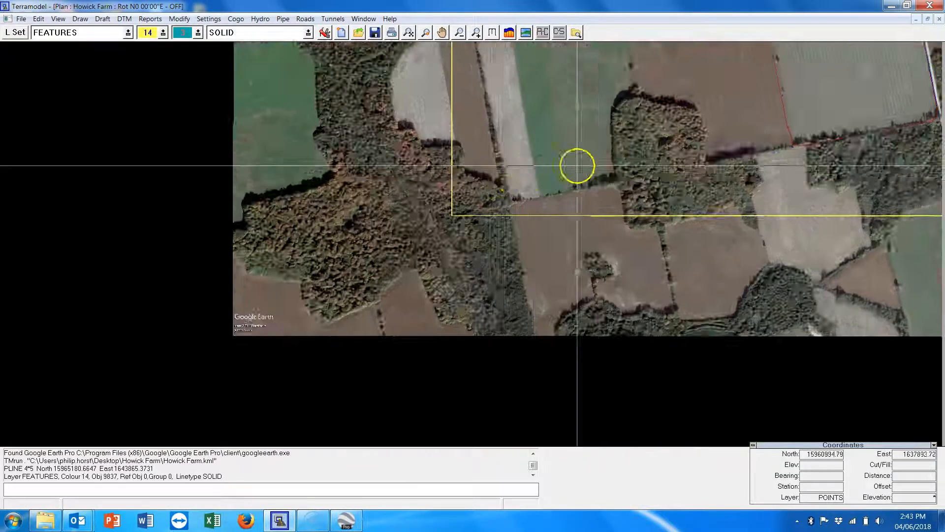
{"action": "scroll", "coordinate": [529, 247], "scroll_direction": "up", "scroll_amount": 5}
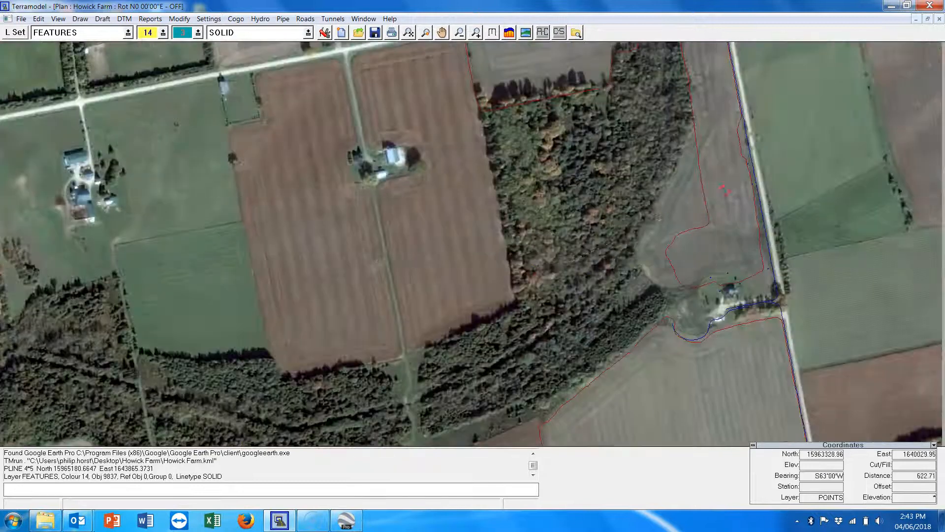
{"action": "scroll", "coordinate": [582, 256], "scroll_direction": "down", "scroll_amount": 3}
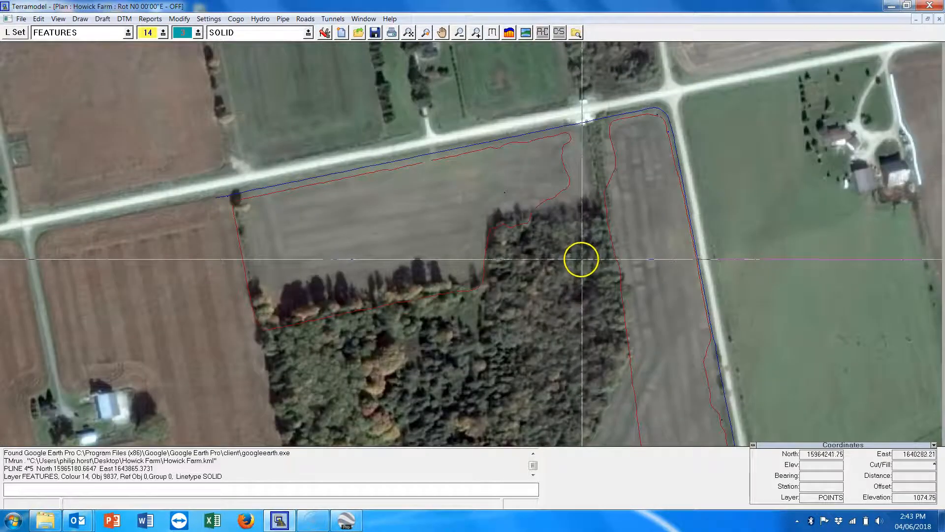
{"action": "scroll", "coordinate": [638, 260], "scroll_direction": "up", "scroll_amount": 3}
{"action": "left_click_drag", "start_coordinate": [637, 261], "coordinate": [627, 19]}
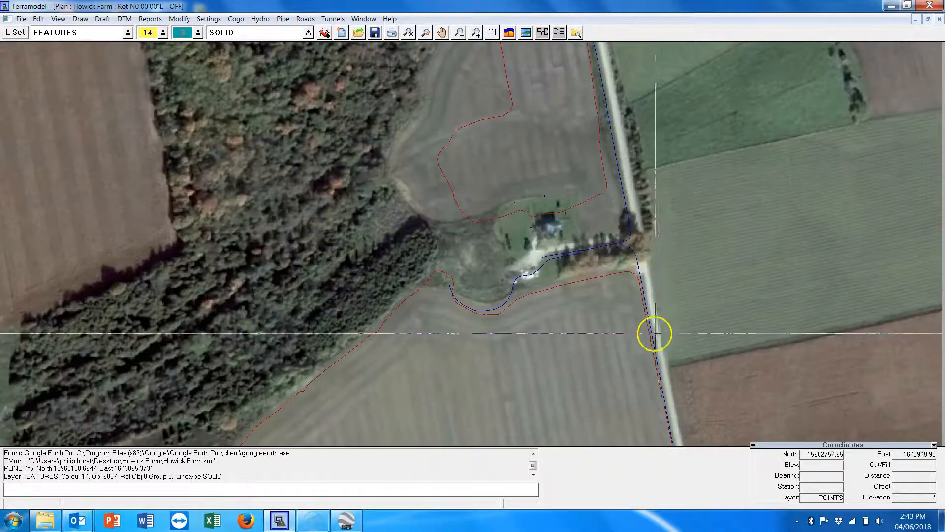
{"action": "scroll", "coordinate": [598, 321], "scroll_direction": "down", "scroll_amount": 2}
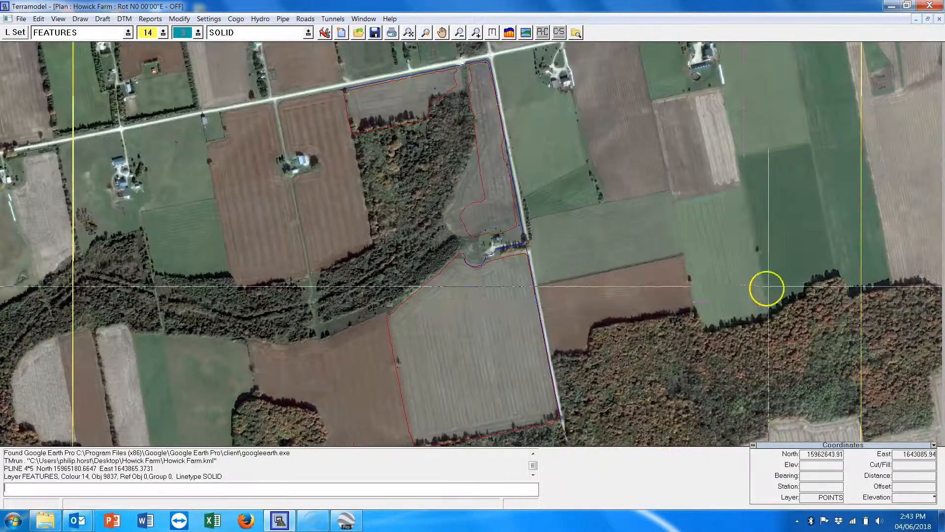
{"action": "left_click_drag", "start_coordinate": [827, 266], "coordinate": [709, 350]}
{"action": "left_click_drag", "start_coordinate": [763, 148], "coordinate": [713, 327]}
{"action": "scroll", "coordinate": [714, 327], "scroll_direction": "up", "scroll_amount": 3}
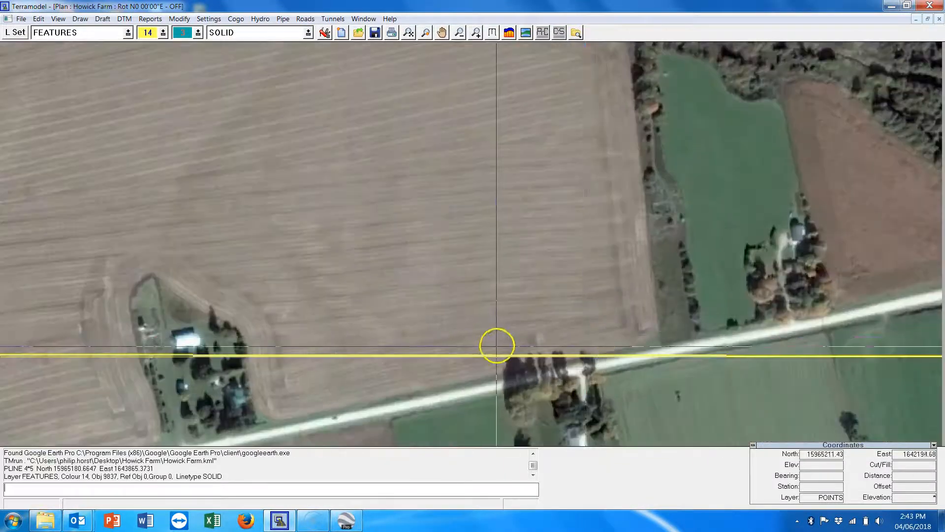
{"action": "scroll", "coordinate": [492, 349], "scroll_direction": "down", "scroll_amount": 2}
{"action": "left_click_drag", "start_coordinate": [486, 362], "coordinate": [622, 199]}
{"action": "left_click_drag", "start_coordinate": [213, 316], "coordinate": [379, 163]}
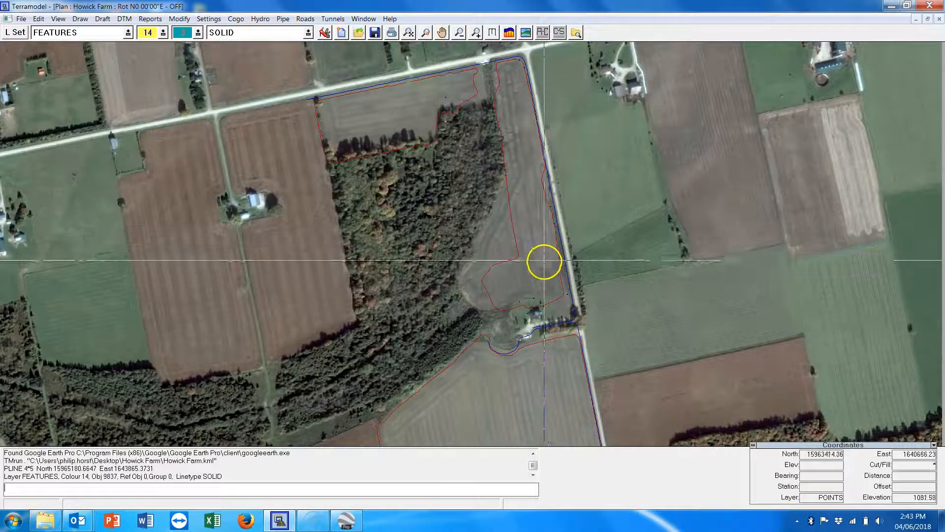
{"action": "left_click_drag", "start_coordinate": [536, 270], "coordinate": [500, 50]}
{"action": "left_click_drag", "start_coordinate": [521, 202], "coordinate": [509, 148]}
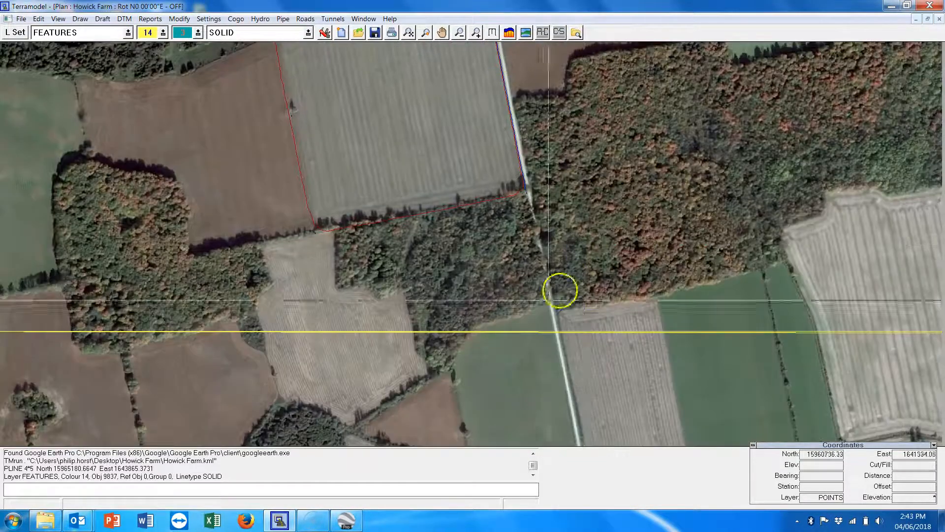
Examine the registered image against the linework at the southern field's edge, the farmstead and the northern road junction.
{"action": "scroll", "coordinate": [435, 227], "scroll_direction": "up", "scroll_amount": 5}
{"action": "left_click_drag", "start_coordinate": [270, 138], "coordinate": [388, 309]}
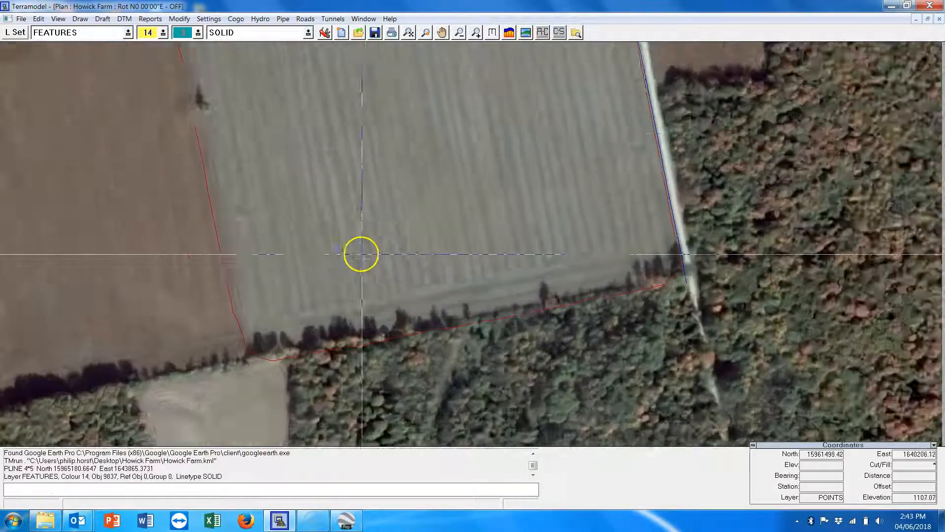
{"action": "left_click_drag", "start_coordinate": [361, 251], "coordinate": [313, 448]}
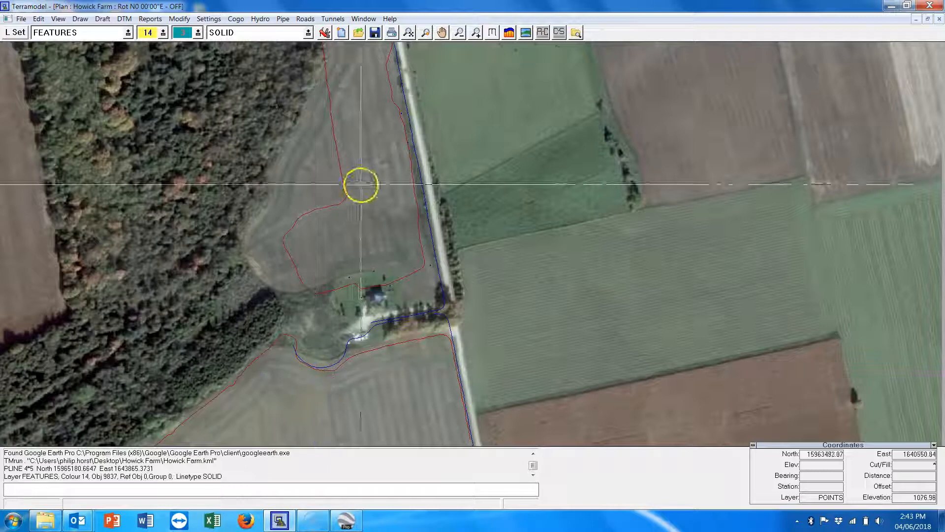
{"action": "left_click_drag", "start_coordinate": [361, 184], "coordinate": [437, 389]}
{"action": "left_click_drag", "start_coordinate": [364, 202], "coordinate": [514, 341]}
{"action": "scroll", "coordinate": [514, 341], "scroll_direction": "up", "scroll_amount": 2}
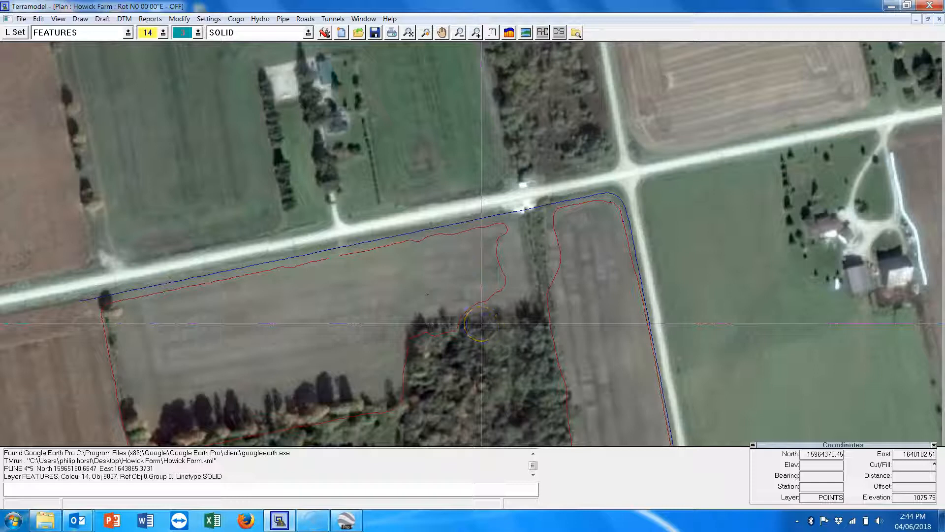
{"action": "scroll", "coordinate": [482, 323], "scroll_direction": "down", "scroll_amount": 3}
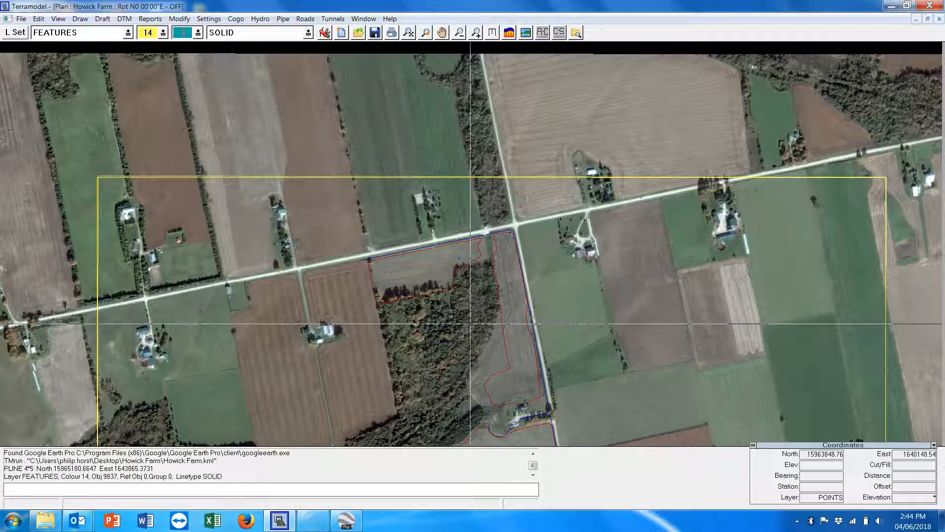
{"action": "scroll", "coordinate": [471, 324], "scroll_direction": "down", "scroll_amount": 5}
{"action": "scroll", "coordinate": [541, 374], "scroll_direction": "up", "scroll_amount": 3}
{"action": "scroll", "coordinate": [528, 321], "scroll_direction": "down", "scroll_amount": 2}
Make PLOT BOX the current layer and draw a plot box 11.210 high and 18.000 wide around the southern field.
{"action": "left_click", "coordinate": [69, 32]}
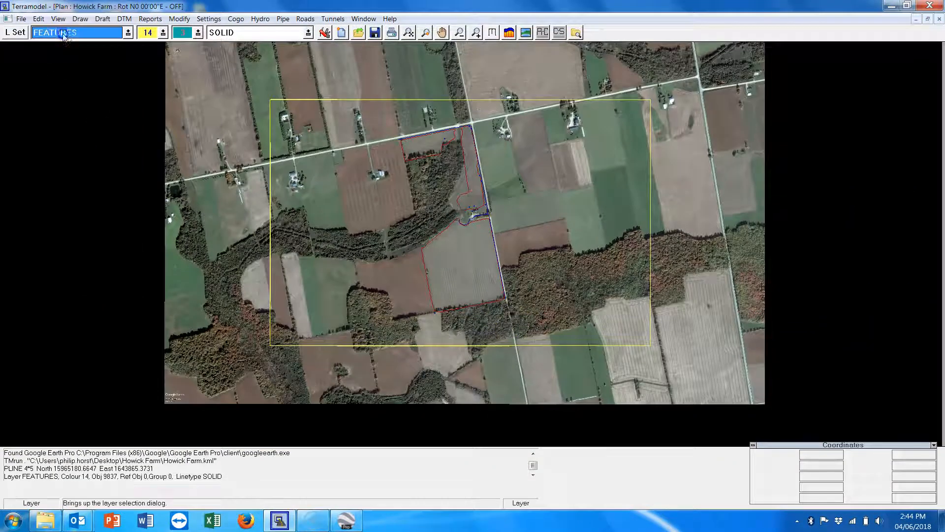
{"action": "key", "text": "p"}
{"action": "key", "text": "Return"}
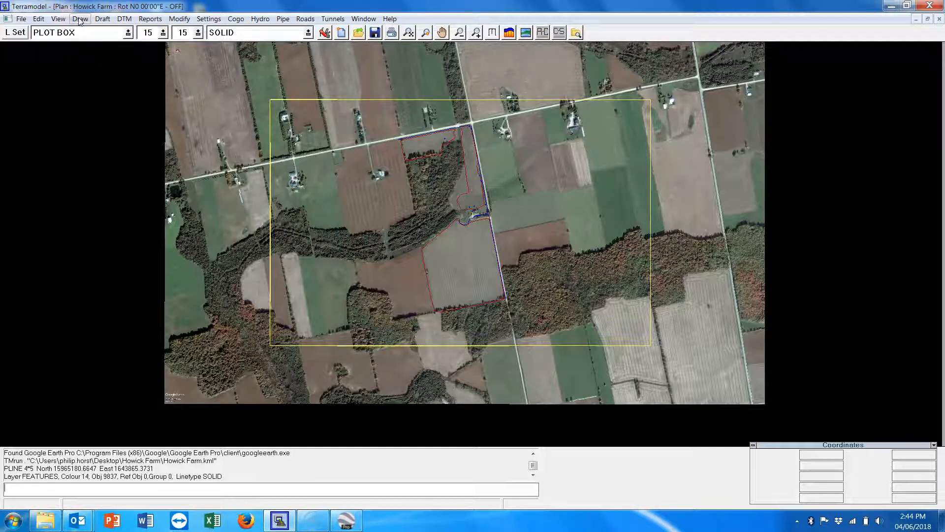
{"action": "left_click", "coordinate": [80, 20]}
{"action": "mouse_move", "coordinate": [99, 73]}
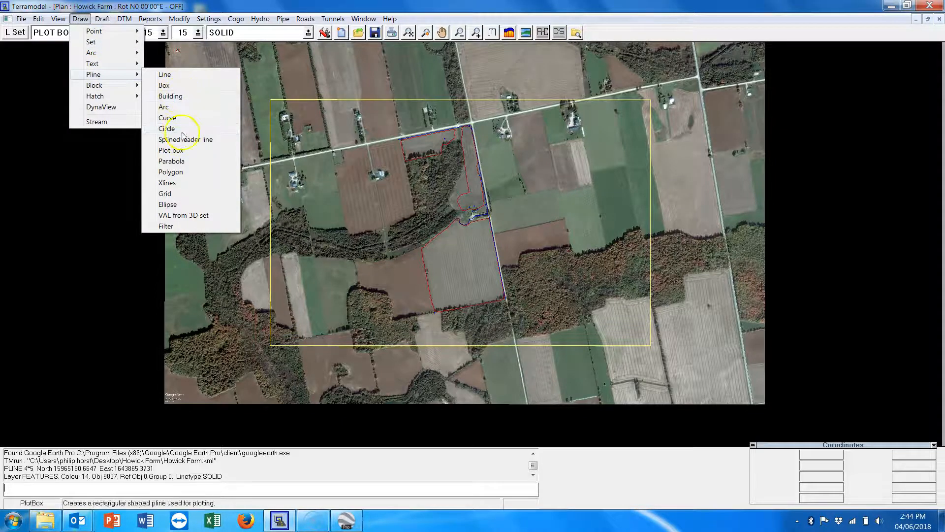
{"action": "left_click", "coordinate": [171, 150]}
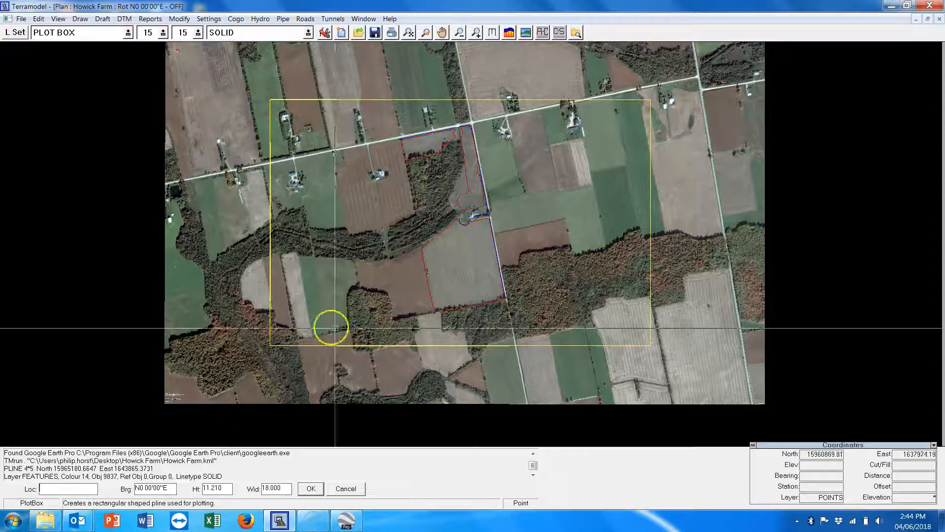
{"action": "left_click", "coordinate": [389, 325]}
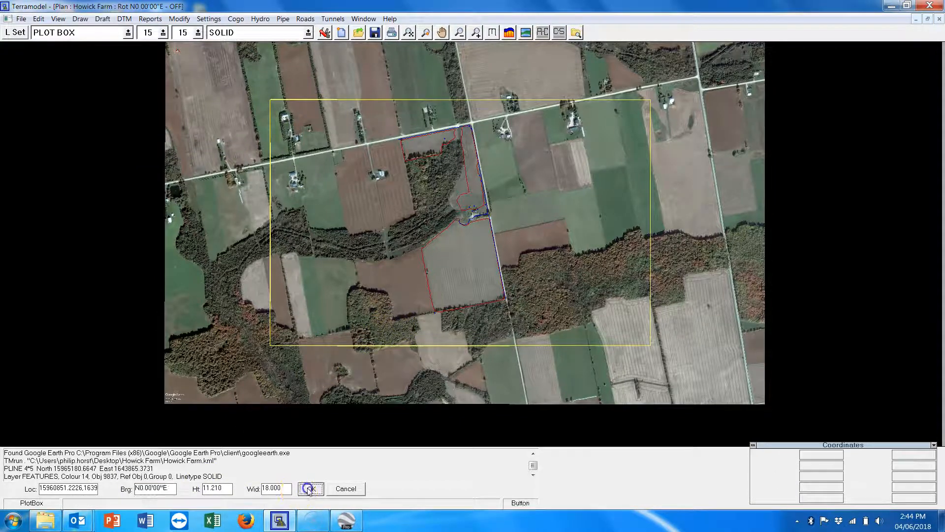
{"action": "left_click", "coordinate": [310, 488]}
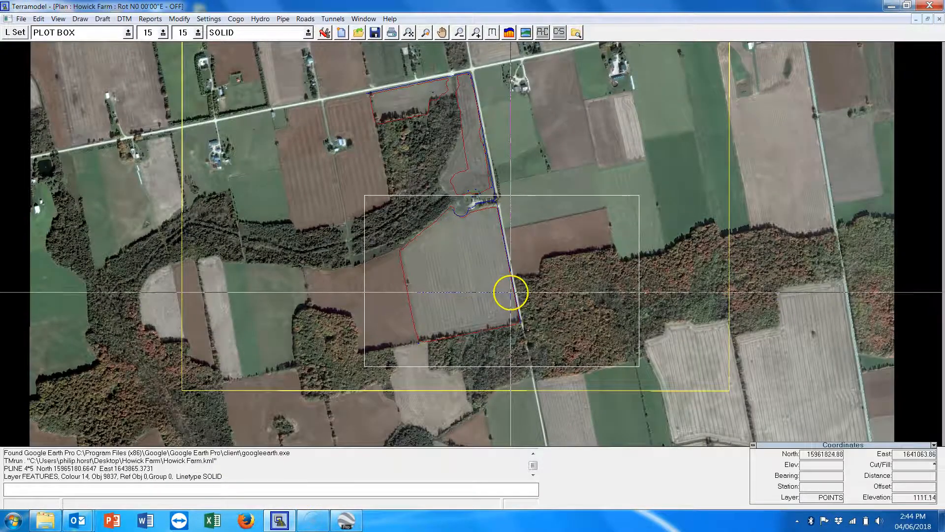
Move the new plot box west so that it is centred on the southern field.
{"action": "scroll", "coordinate": [511, 292], "scroll_direction": "up", "scroll_amount": 1}
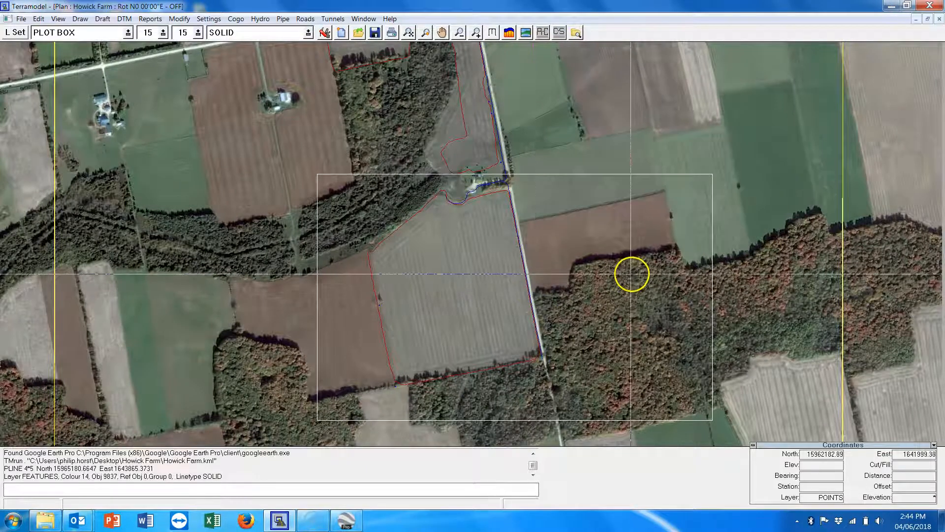
{"action": "key", "text": "ctrl+m"}
{"action": "left_click", "coordinate": [626, 174]}
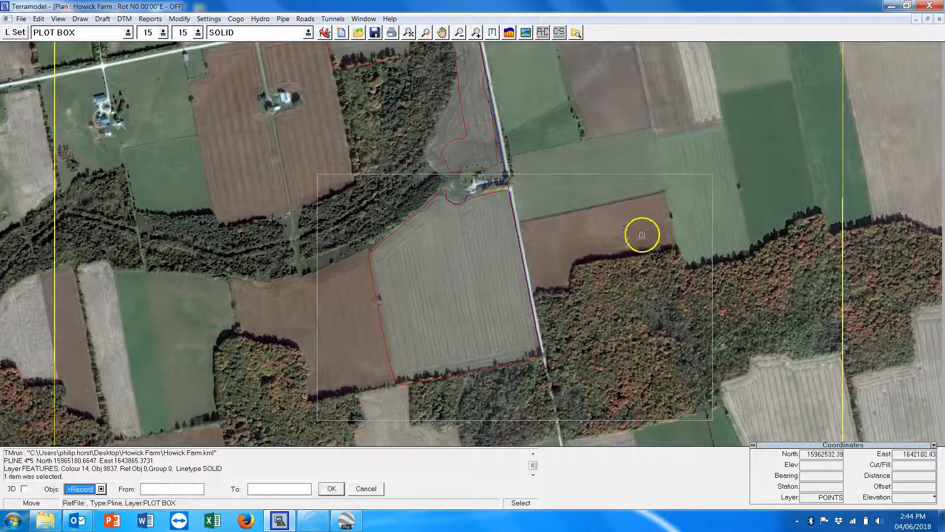
{"action": "left_click", "coordinate": [643, 234]}
{"action": "left_click", "coordinate": [594, 237]}
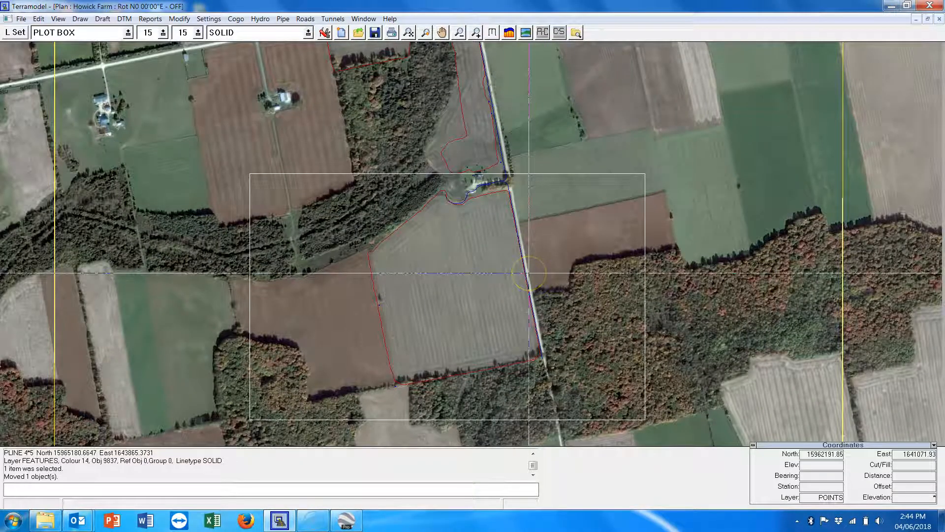
Create a dynaview of the plot box at scale 200, snapped to the lower-left endpoint of the 13 x 19 landscape sheet's drawing area.
{"action": "key", "text": "Return"}
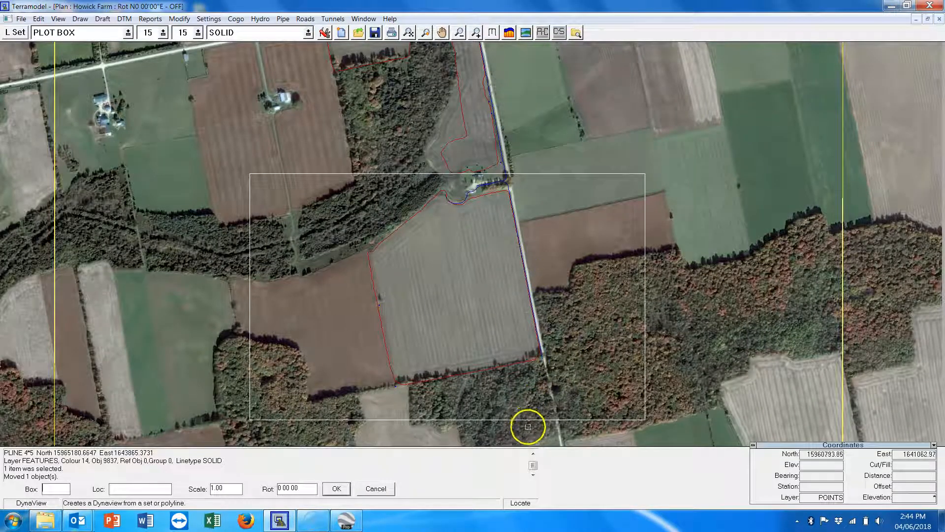
{"action": "left_click", "coordinate": [527, 420]}
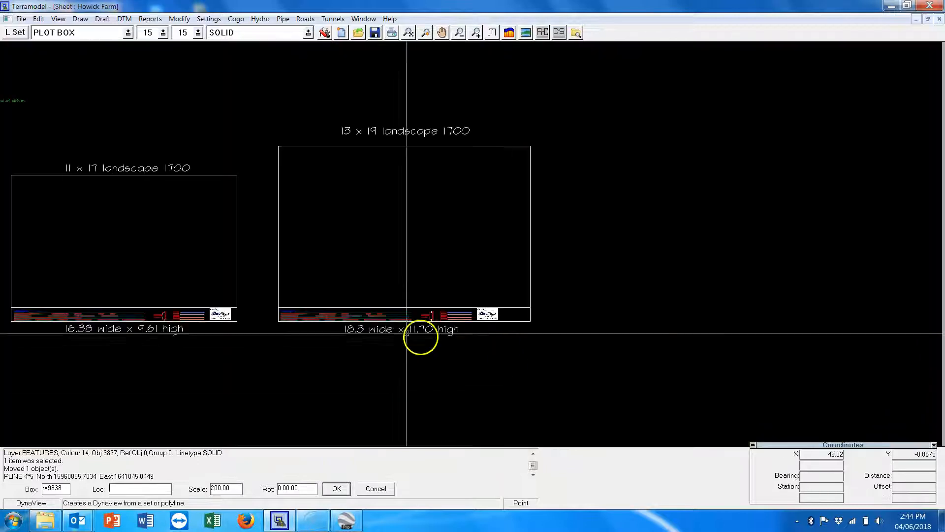
{"action": "right_click", "coordinate": [365, 279]}
{"action": "left_click", "coordinate": [383, 331]}
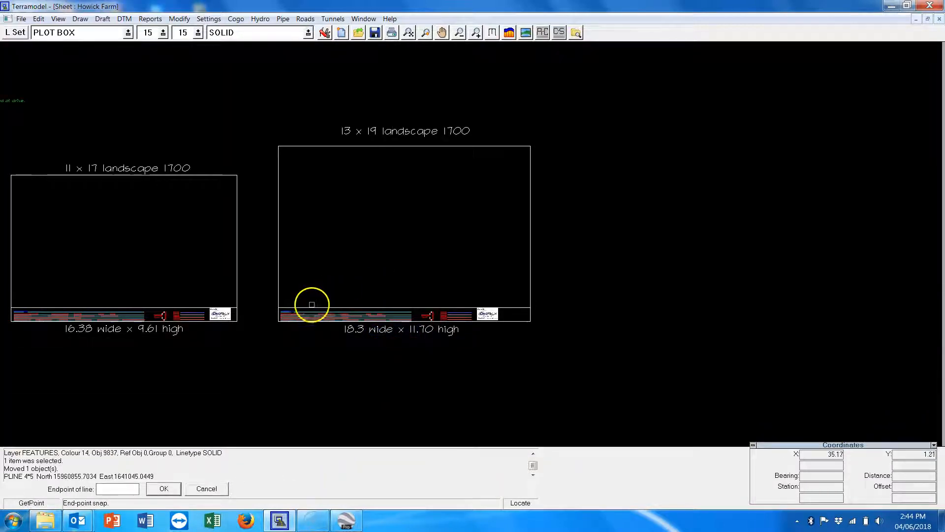
{"action": "left_click", "coordinate": [312, 302]}
{"action": "left_click", "coordinate": [337, 489]}
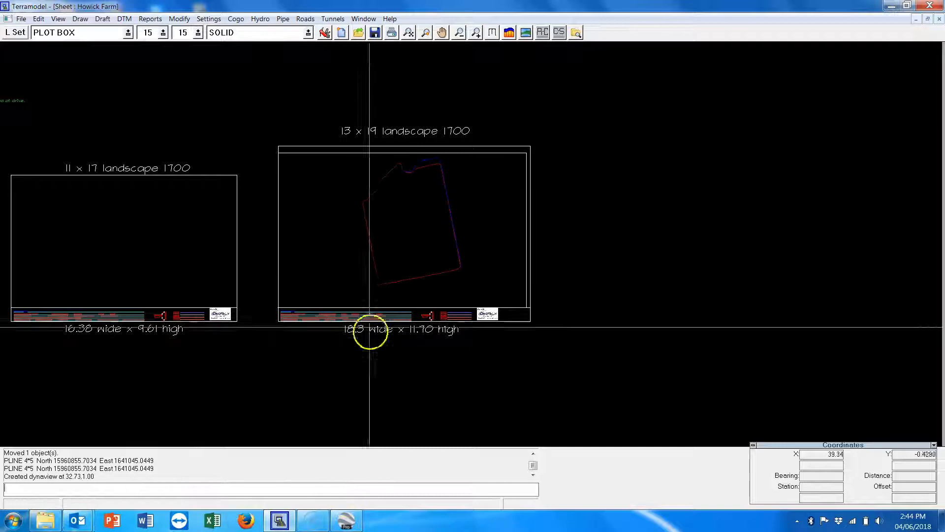
Return to the plan view and open the Dynaimage settings for the registered image 001.jpg.
{"action": "scroll", "coordinate": [372, 321], "scroll_direction": "up", "scroll_amount": 1}
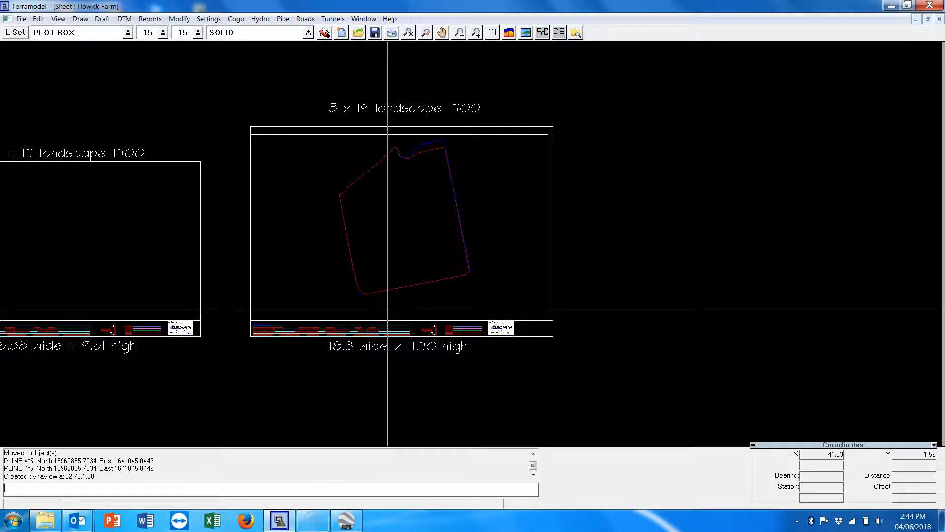
{"action": "double_click", "coordinate": [395, 209]}
{"action": "scroll", "coordinate": [401, 219], "scroll_direction": "down", "scroll_amount": 3}
{"action": "left_click", "coordinate": [22, 19]}
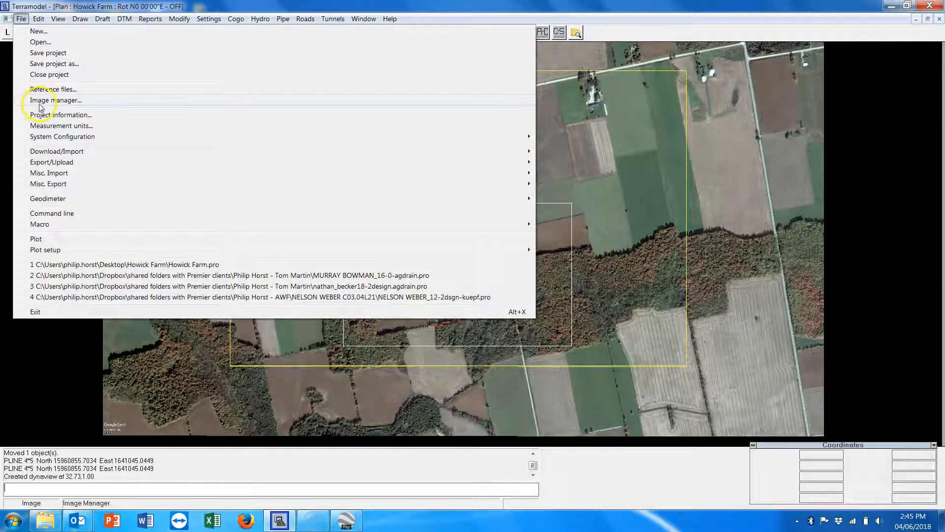
{"action": "left_click", "coordinate": [43, 101]}
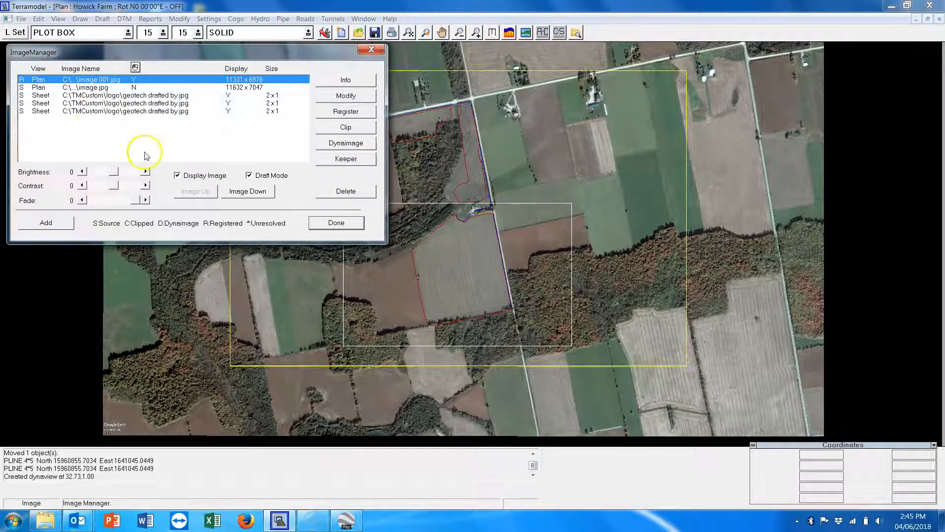
{"action": "left_click", "coordinate": [340, 146]}
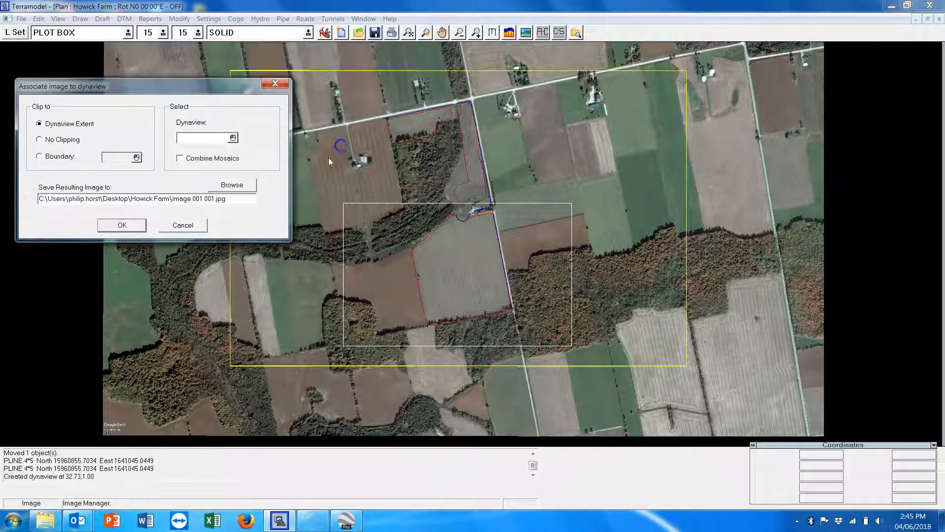
Associate the image with the 13 x 19 sheet's dynaview, clipped to Dynaview Extent and saved as image 001 001.jpg.
{"action": "left_click", "coordinate": [233, 138]}
{"action": "key", "text": "ctrl+Tab"}
{"action": "key", "text": "ctrl+Tab"}
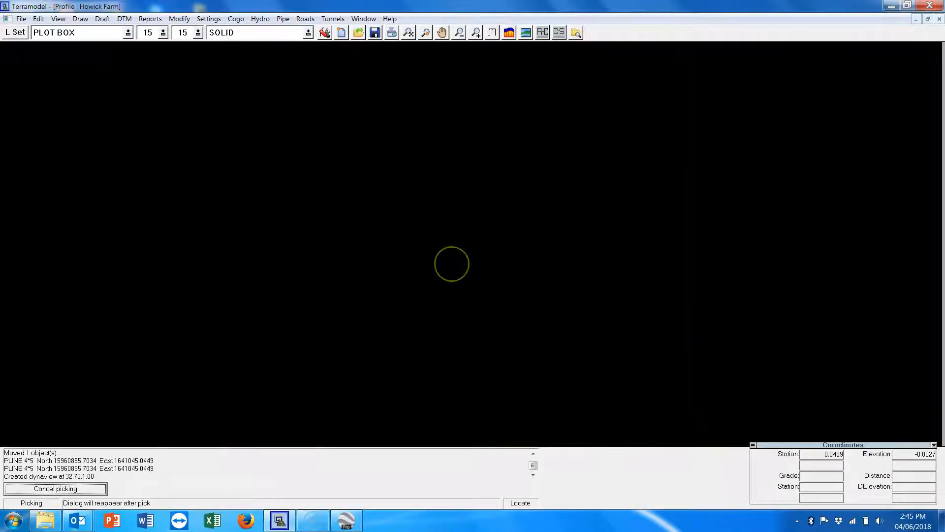
{"action": "scroll", "coordinate": [253, 335], "scroll_direction": "up", "scroll_amount": 3}
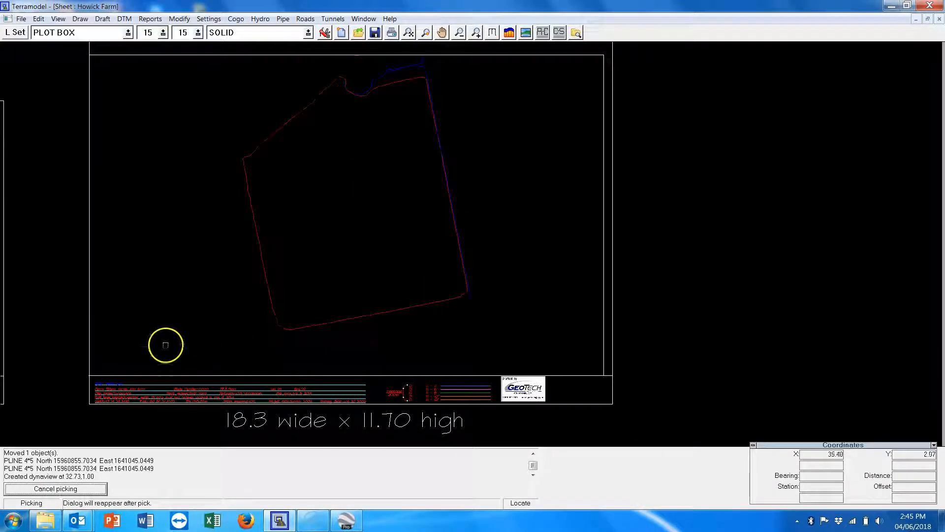
{"action": "left_click", "coordinate": [90, 376]}
{"action": "left_click", "coordinate": [124, 221]}
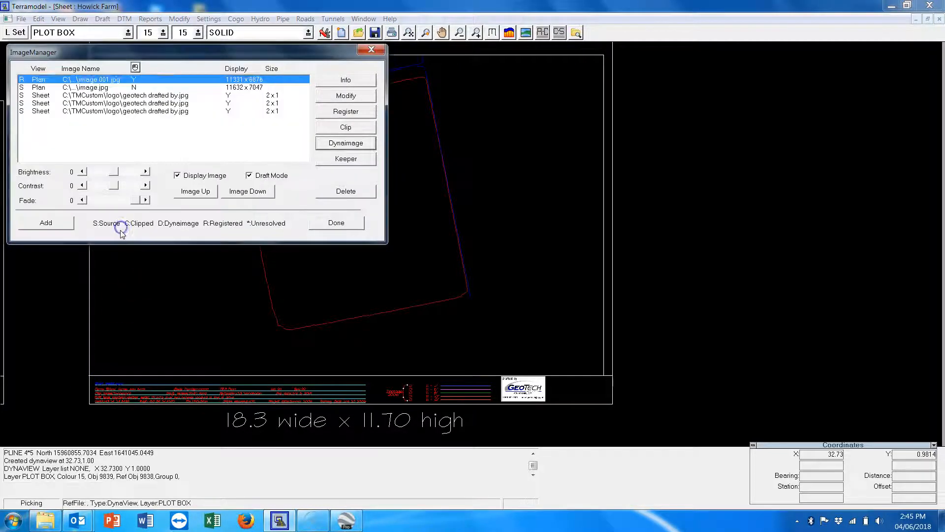
{"action": "left_click", "coordinate": [333, 223]}
Inspect the clipped aerial image and the field boundary linework inside the dynaview on the 13 x 19 sheet.
{"action": "scroll", "coordinate": [366, 265], "scroll_direction": "down", "scroll_amount": 3}
{"action": "scroll", "coordinate": [365, 265], "scroll_direction": "up", "scroll_amount": 3}
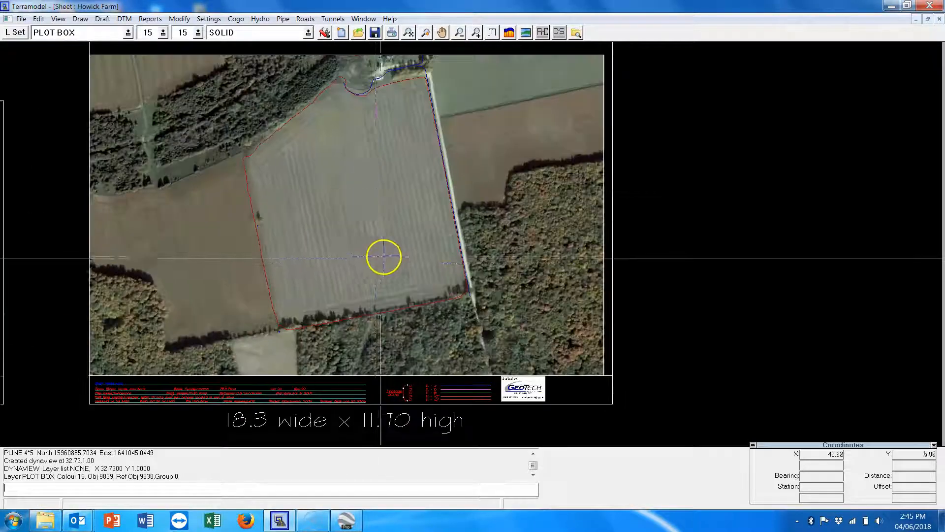
{"action": "scroll", "coordinate": [382, 256], "scroll_direction": "up", "scroll_amount": 2}
{"action": "scroll", "coordinate": [508, 287], "scroll_direction": "down", "scroll_amount": 1}
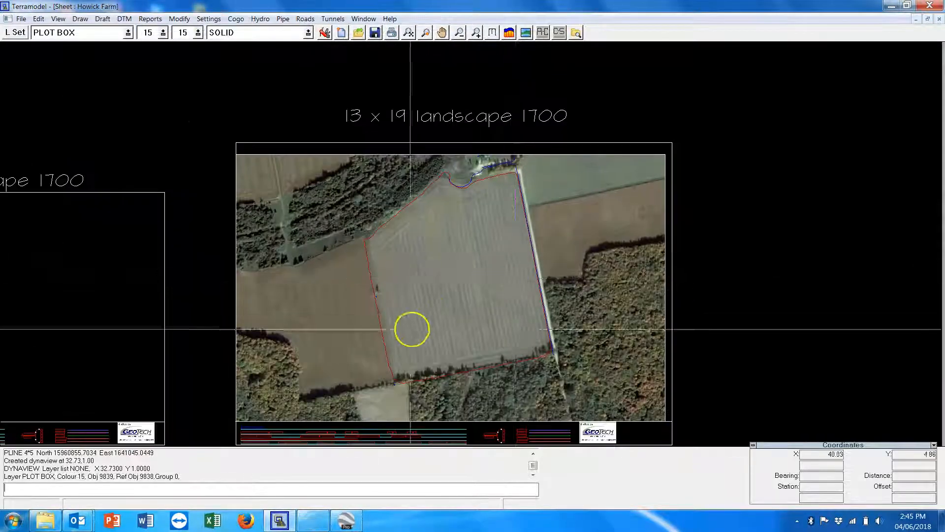
{"action": "left_click_drag", "start_coordinate": [412, 330], "coordinate": [462, 207]}
{"action": "scroll", "coordinate": [482, 165], "scroll_direction": "up", "scroll_amount": 3}
{"action": "left_click_drag", "start_coordinate": [487, 169], "coordinate": [391, 377]}
{"action": "scroll", "coordinate": [391, 377], "scroll_direction": "up", "scroll_amount": 1}
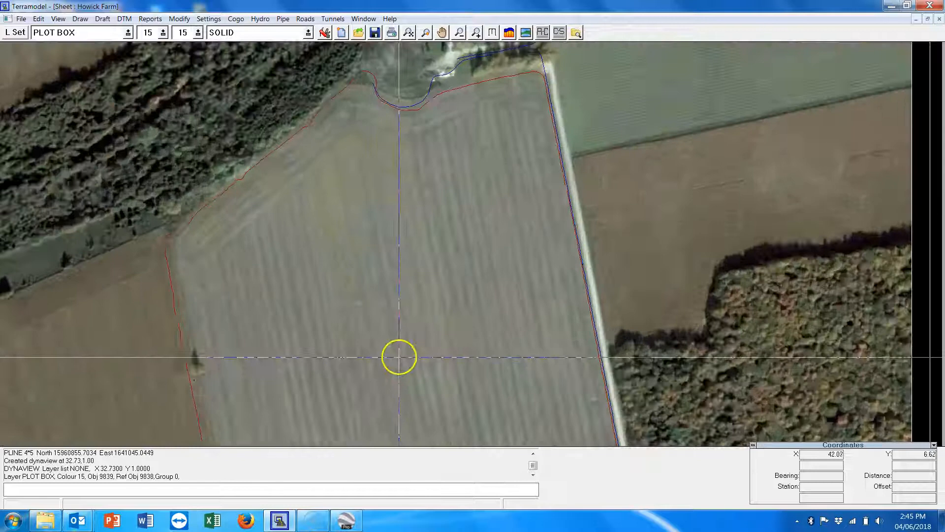
{"action": "scroll", "coordinate": [405, 348], "scroll_direction": "down", "scroll_amount": 2}
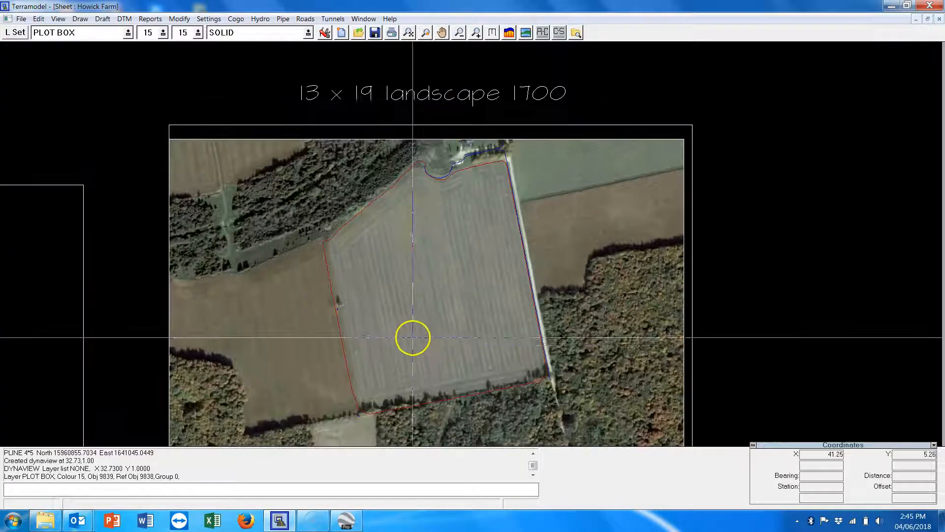
Switch back to the plan view and inspect the plot box's position around the southern field.
{"action": "key", "text": "ctrl+Tab"}
{"action": "key", "text": "ctrl+Tab"}
{"action": "key", "text": "ctrl+Tab"}
{"action": "key", "text": "ctrl+Tab"}
{"action": "scroll", "coordinate": [367, 350], "scroll_direction": "down", "scroll_amount": 2}
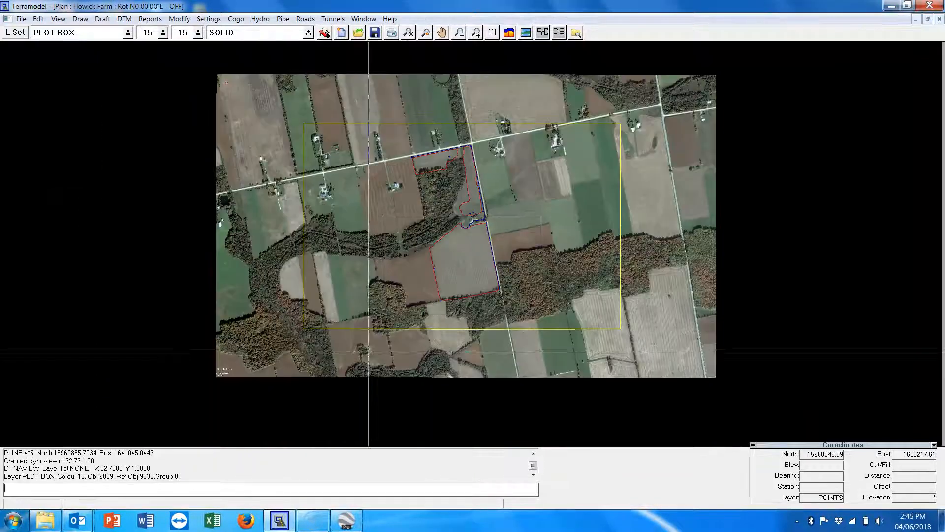
{"action": "scroll", "coordinate": [367, 350], "scroll_direction": "up", "scroll_amount": 3}
{"action": "scroll", "coordinate": [470, 245], "scroll_direction": "up", "scroll_amount": 1}
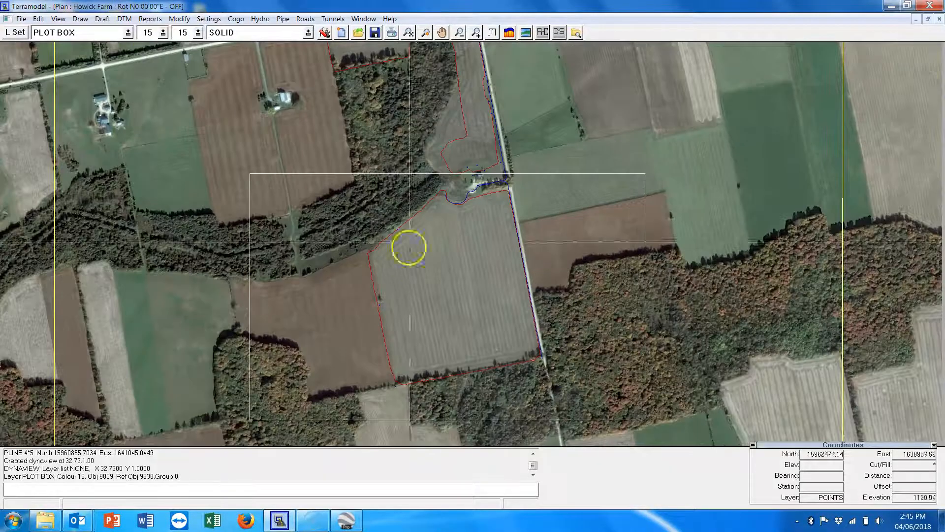
{"action": "type", "text": "m"}
{"action": "key", "text": "Return"}
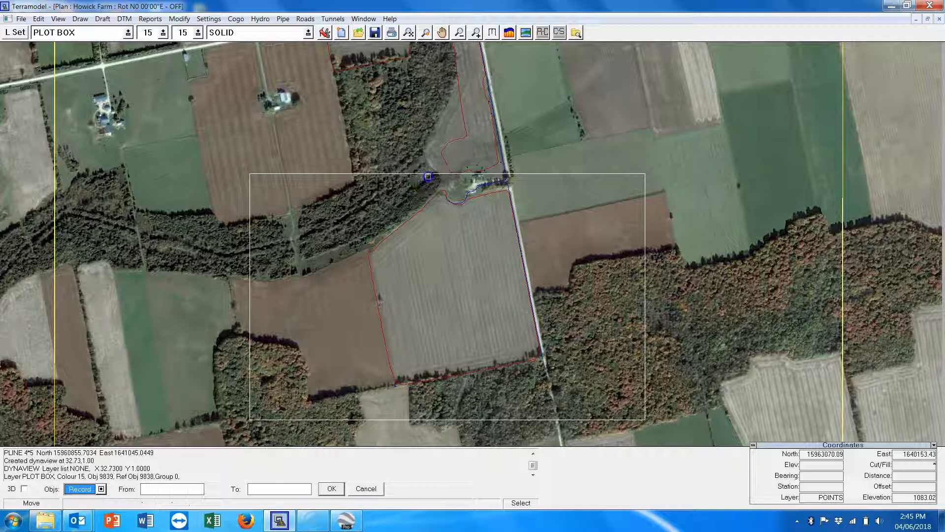
{"action": "left_click", "coordinate": [416, 172]}
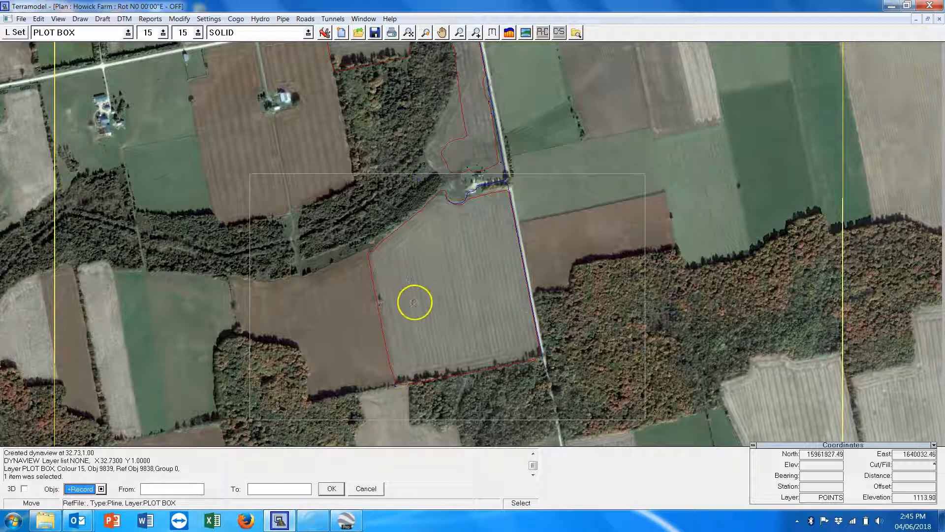
{"action": "key", "text": "Return"}
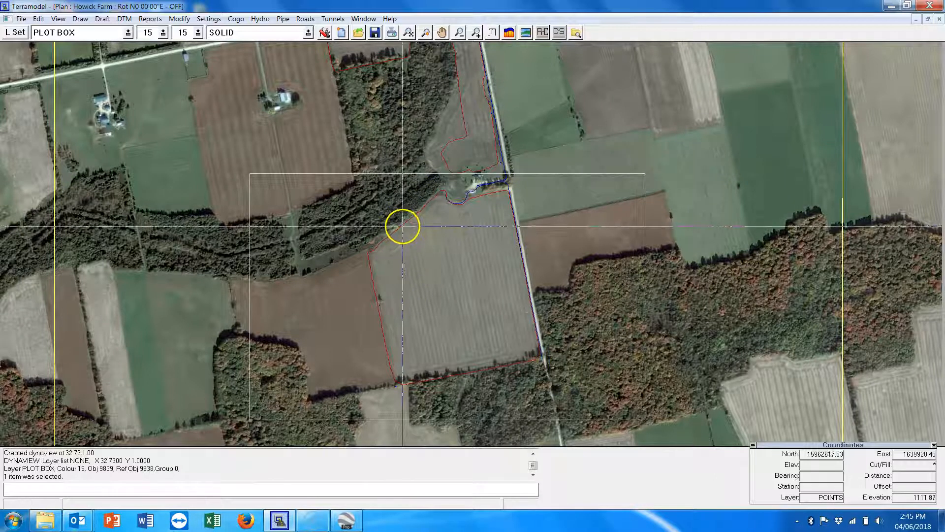